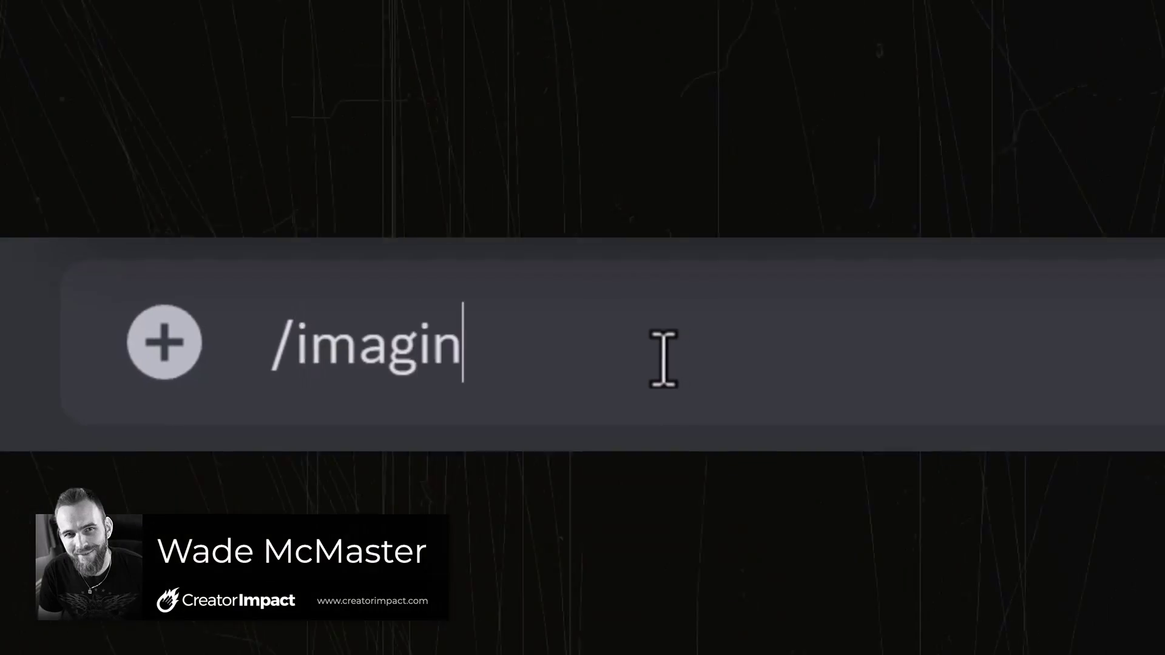
- Enter an /imagine command with the prompt "a superhero, dmt style on boat"
key(Tab)
text(a superhero, dmt style on boat)
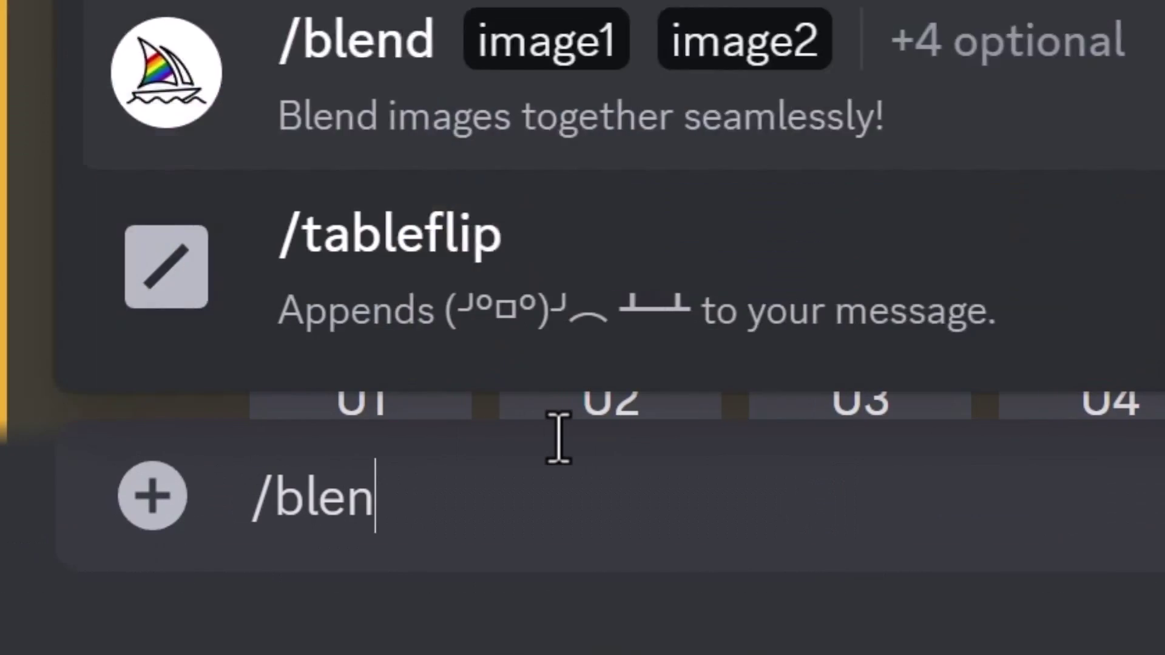
- Start a /blend command and attach 1.jpg as image1 and paiting.jpg as image2
text(d)
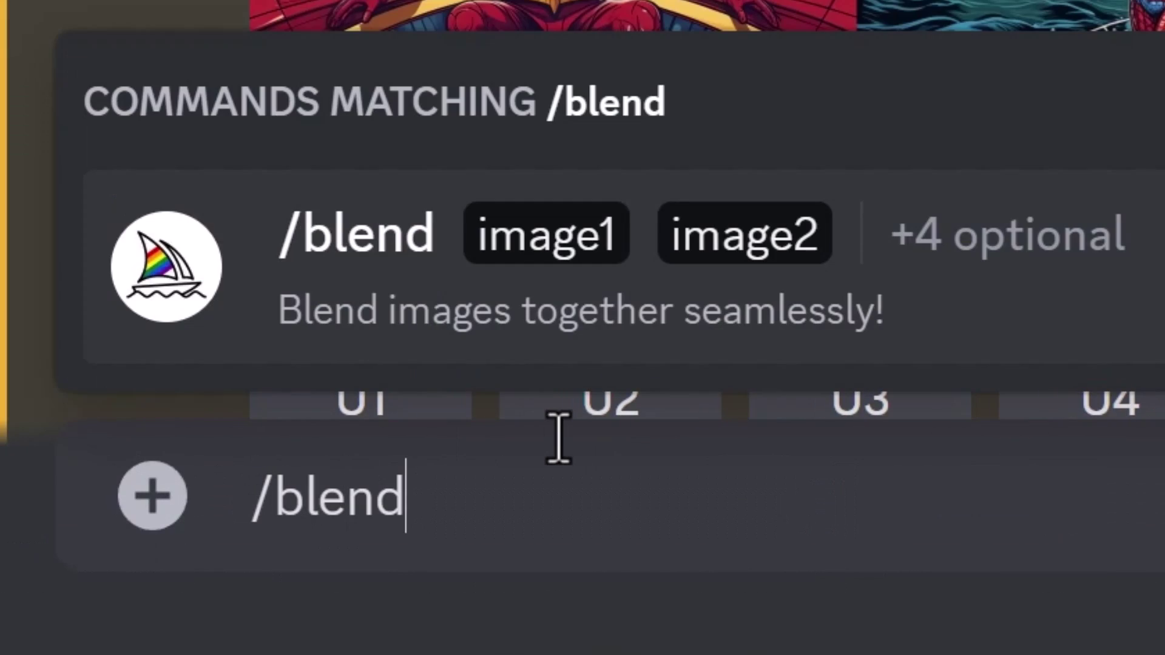
key(Return)
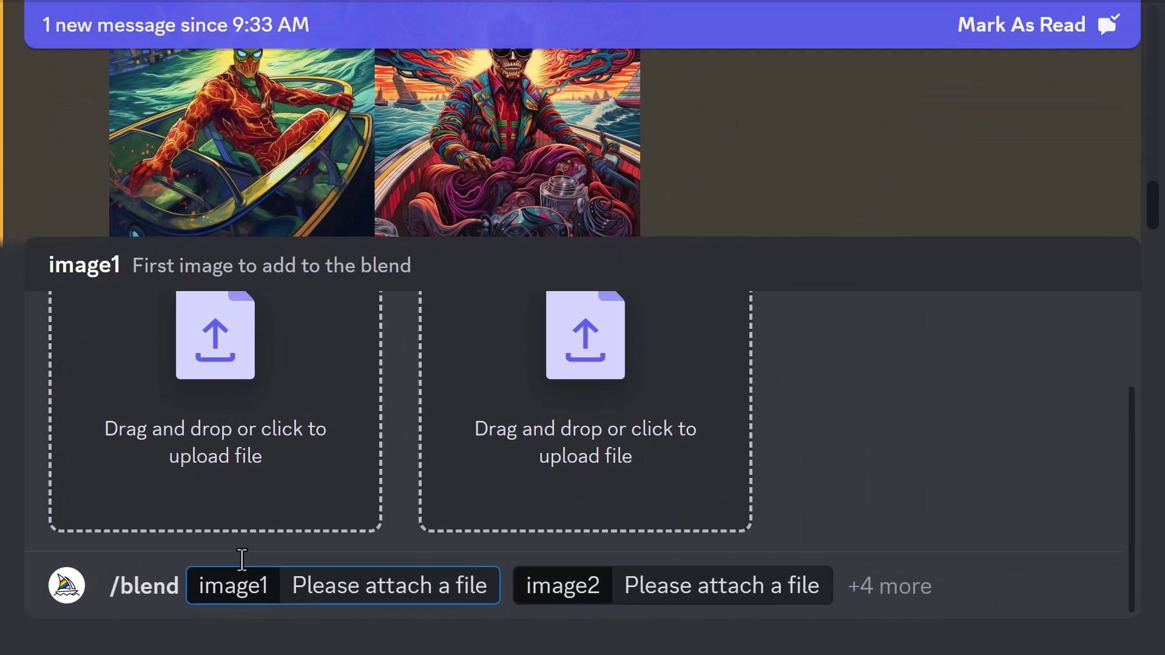
click(245, 371)
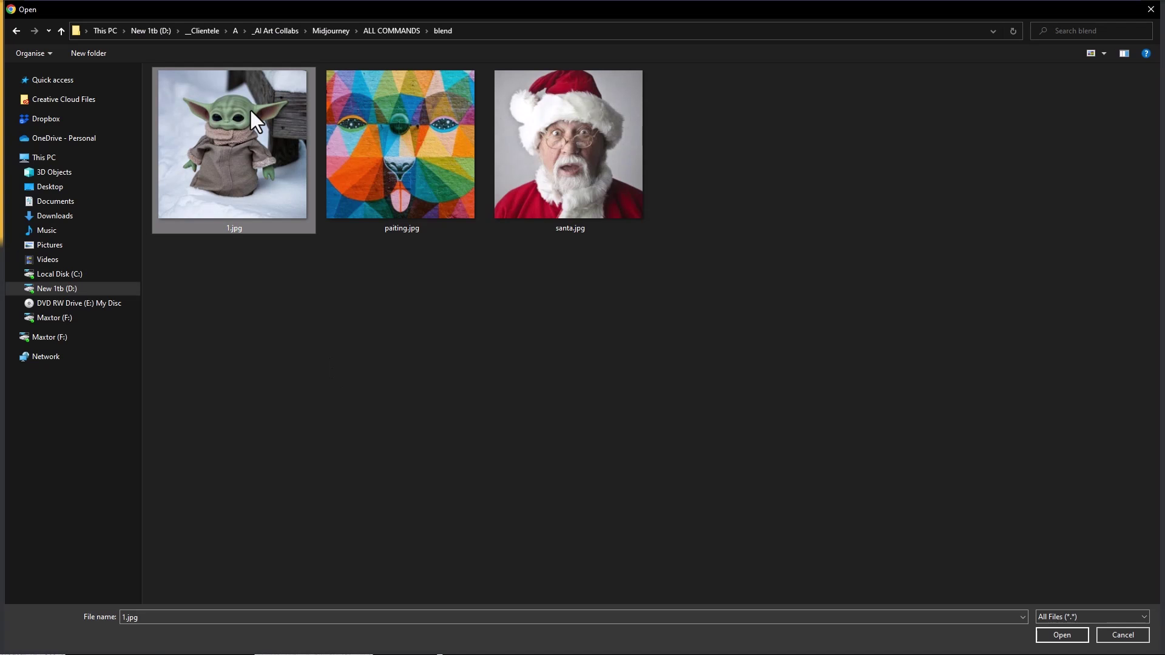
click(1077, 635)
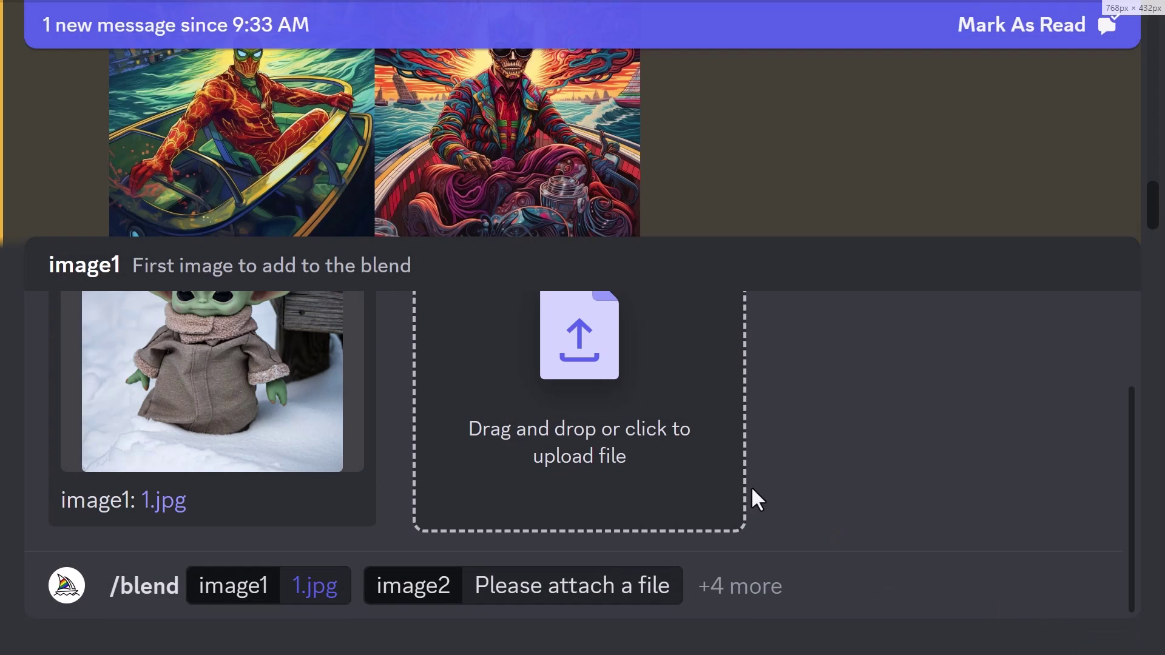
click(665, 392)
click(403, 151)
click(1060, 633)
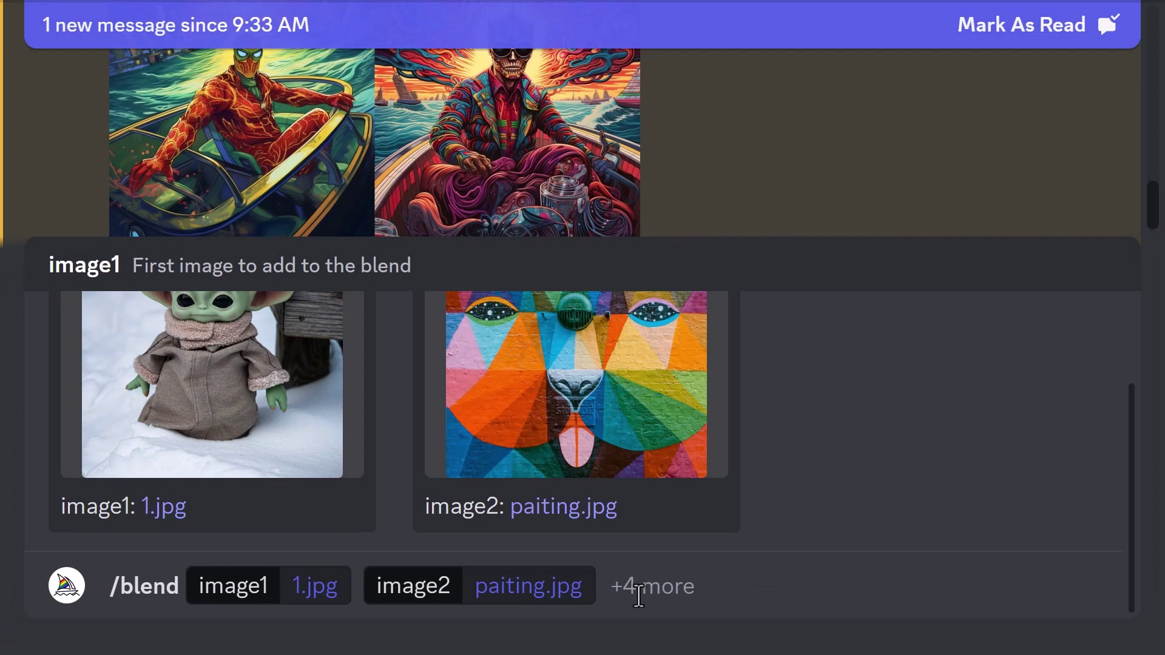
- Add the optional image3 to the blend using santa.jpg, and send the command
click(609, 586)
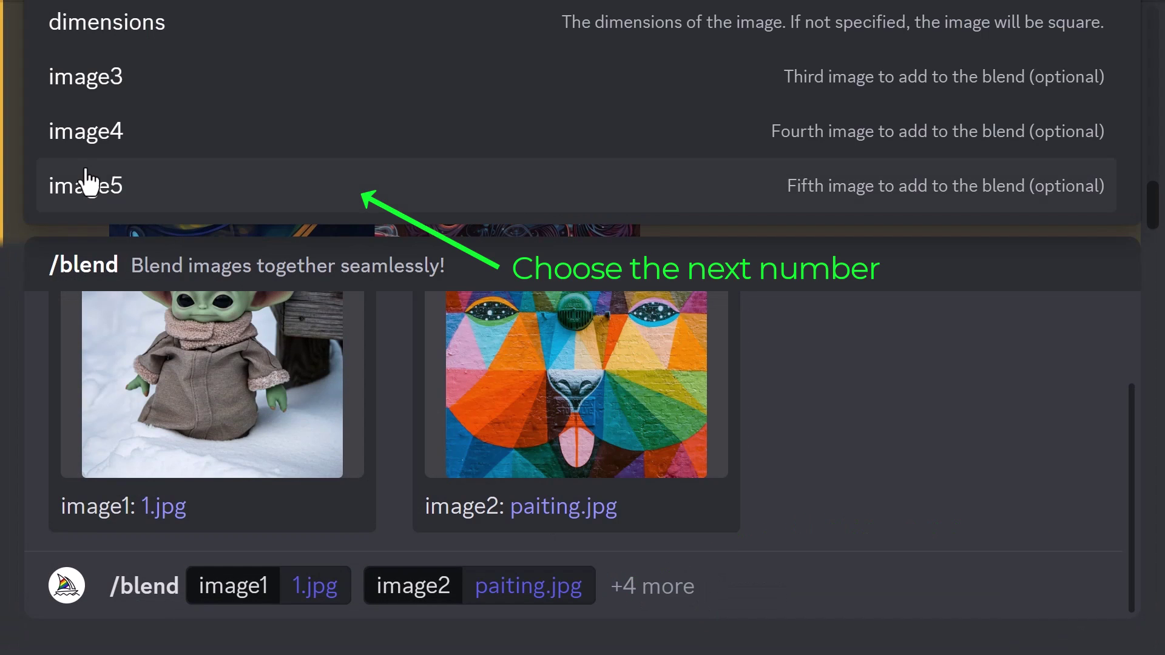
click(85, 82)
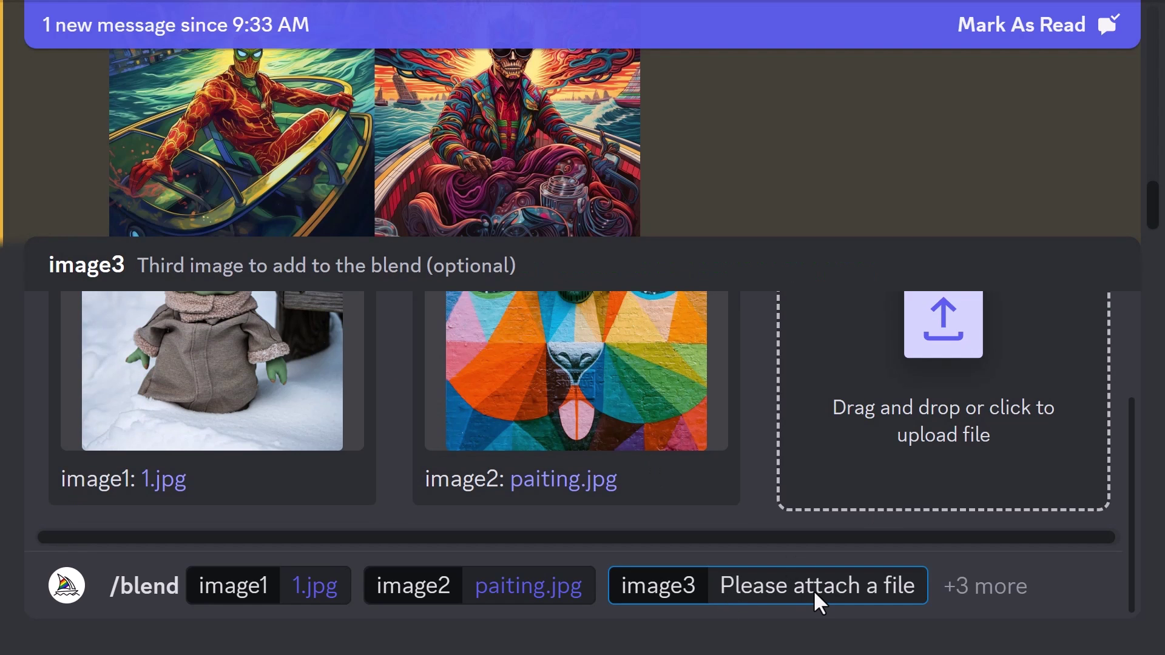
click(916, 343)
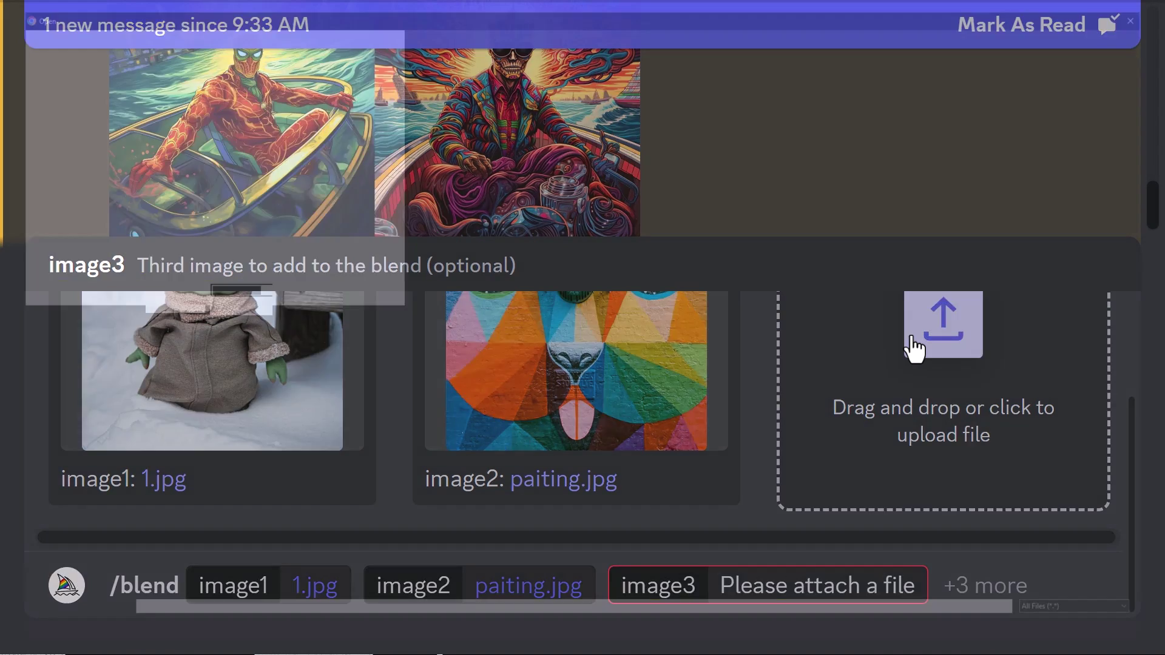
click(555, 179)
click(1047, 636)
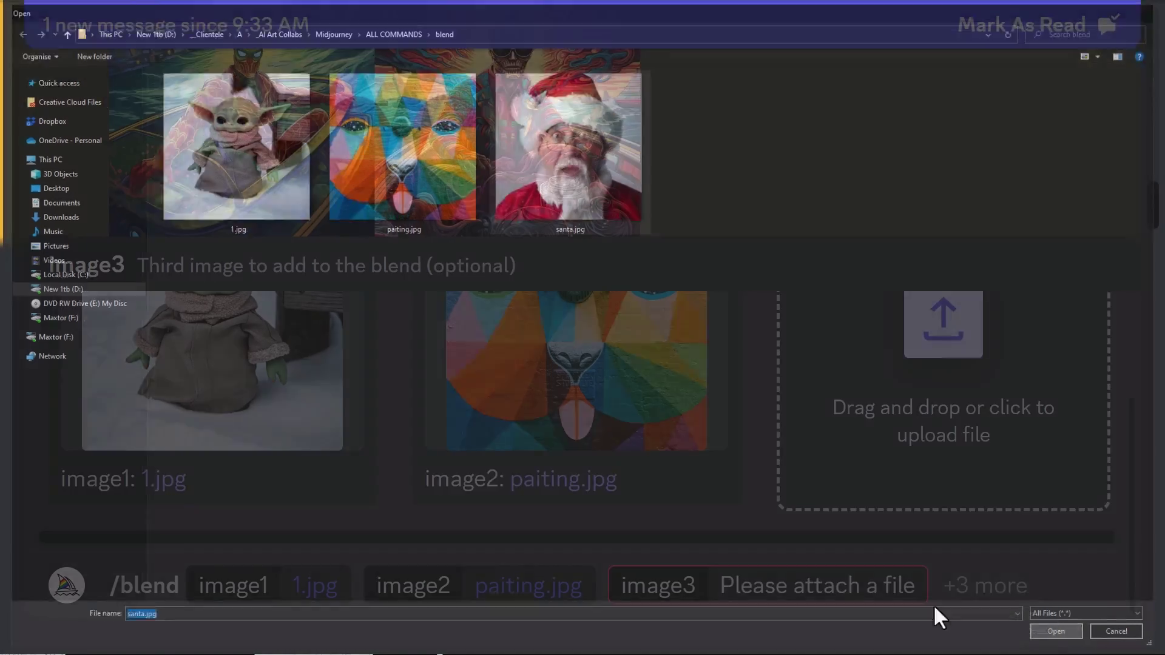
key(Return)
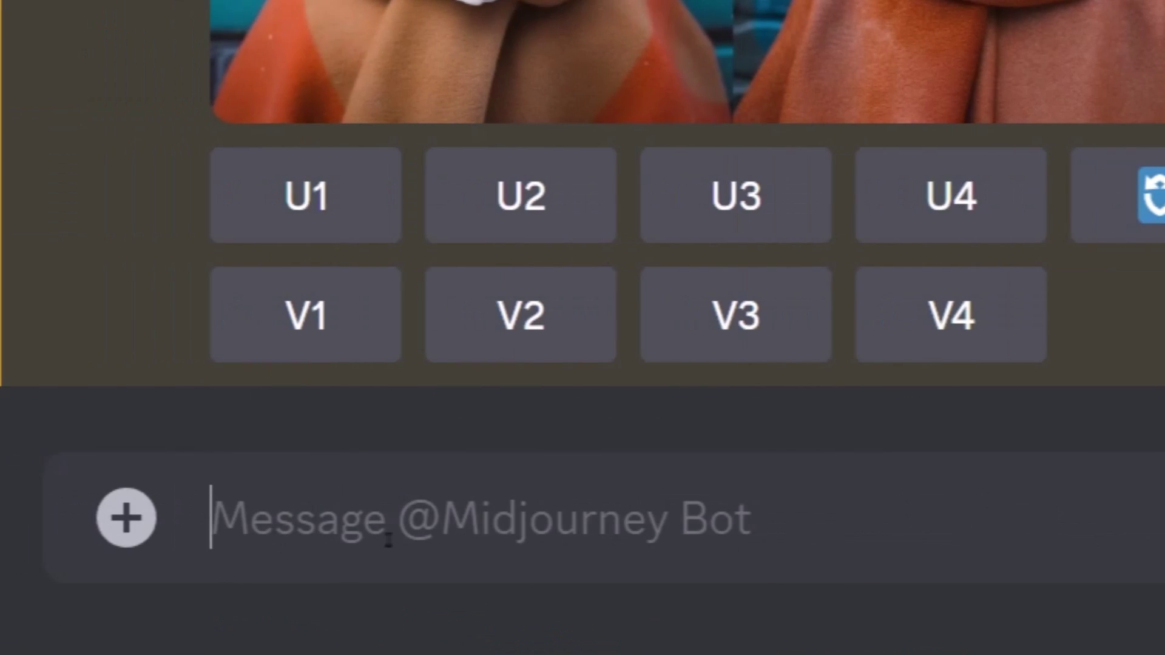
- Run the /tune command with the prompt "a 3D render of a cyborg dog"
text(/tune)
key(Tab)
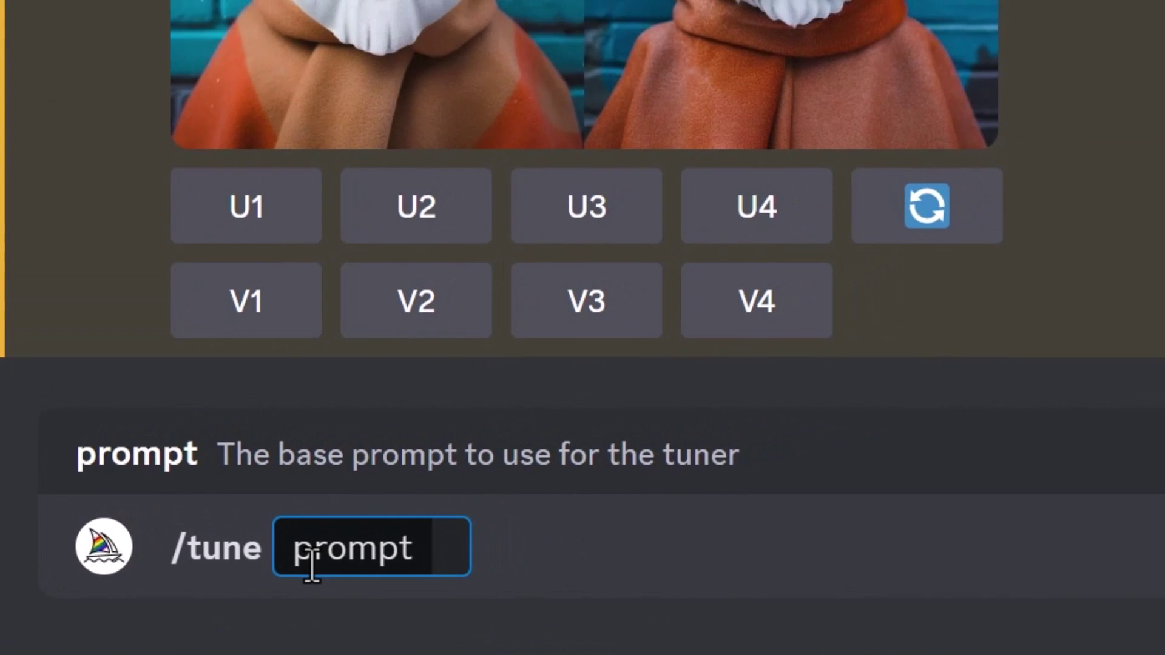
text(a 3D render of a cyborg dog)
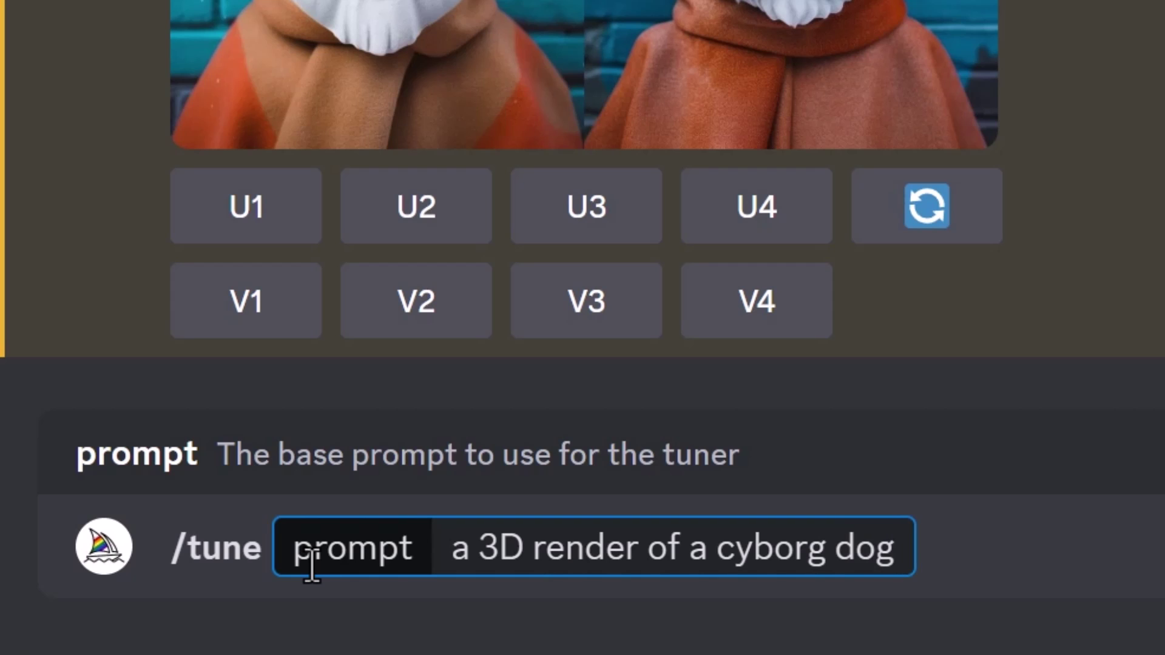
key(Return)
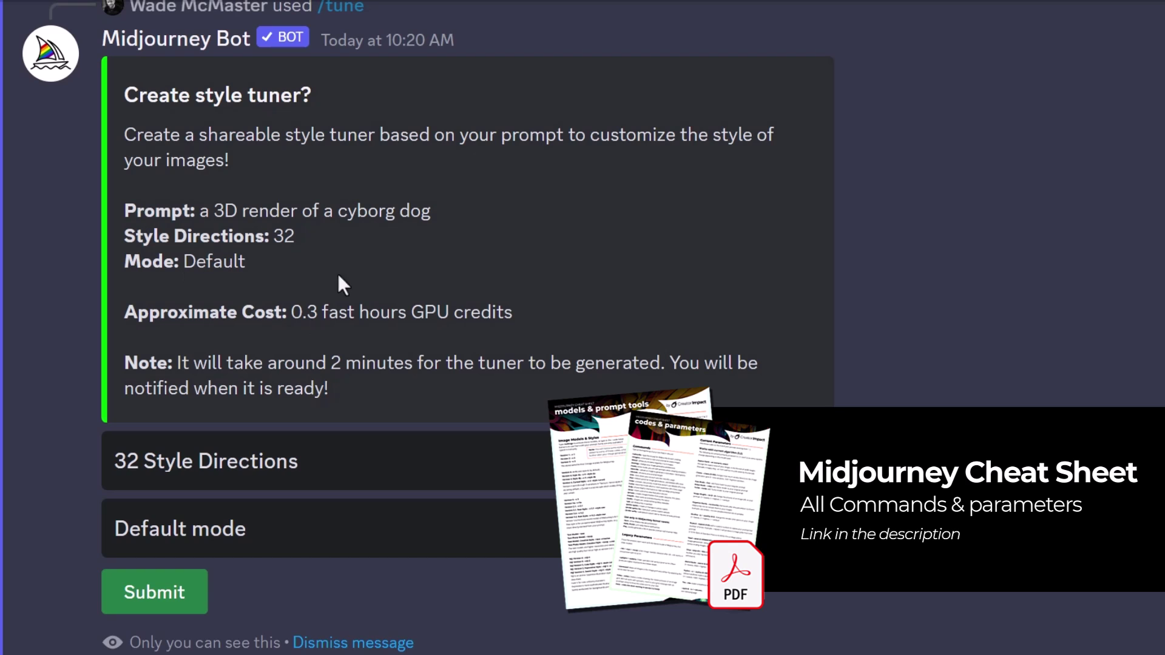
- Submit the style tuner with 32 Style Directions and Default mode, accepting the GPU credit cost
drag(291, 313, 508, 313)
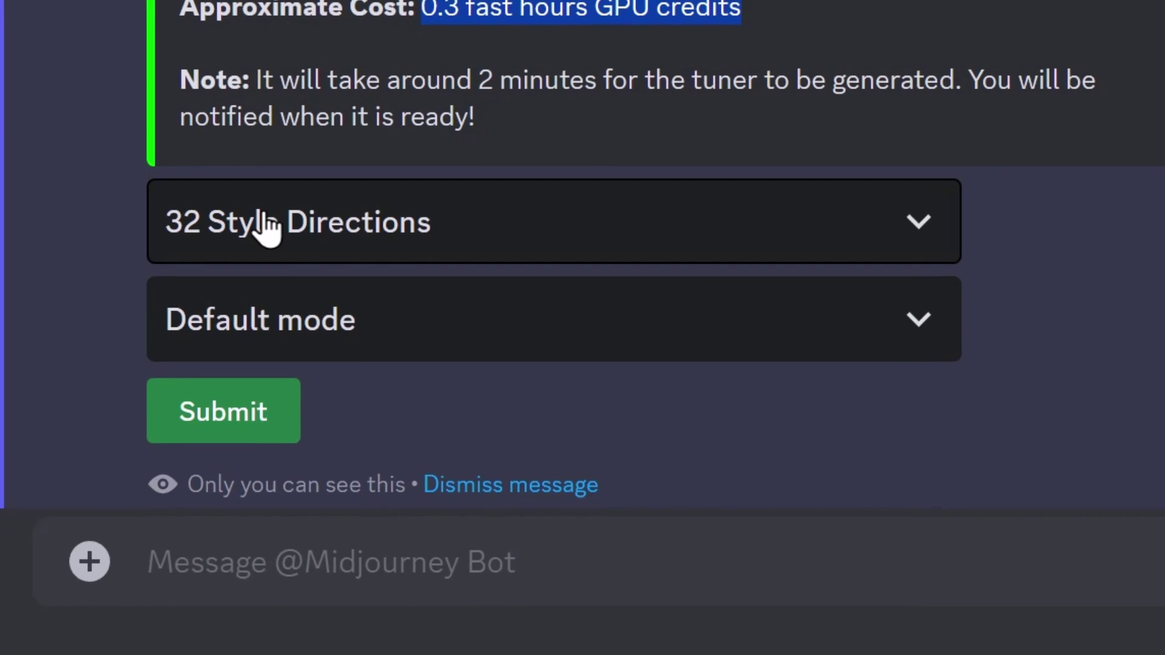
click(182, 462)
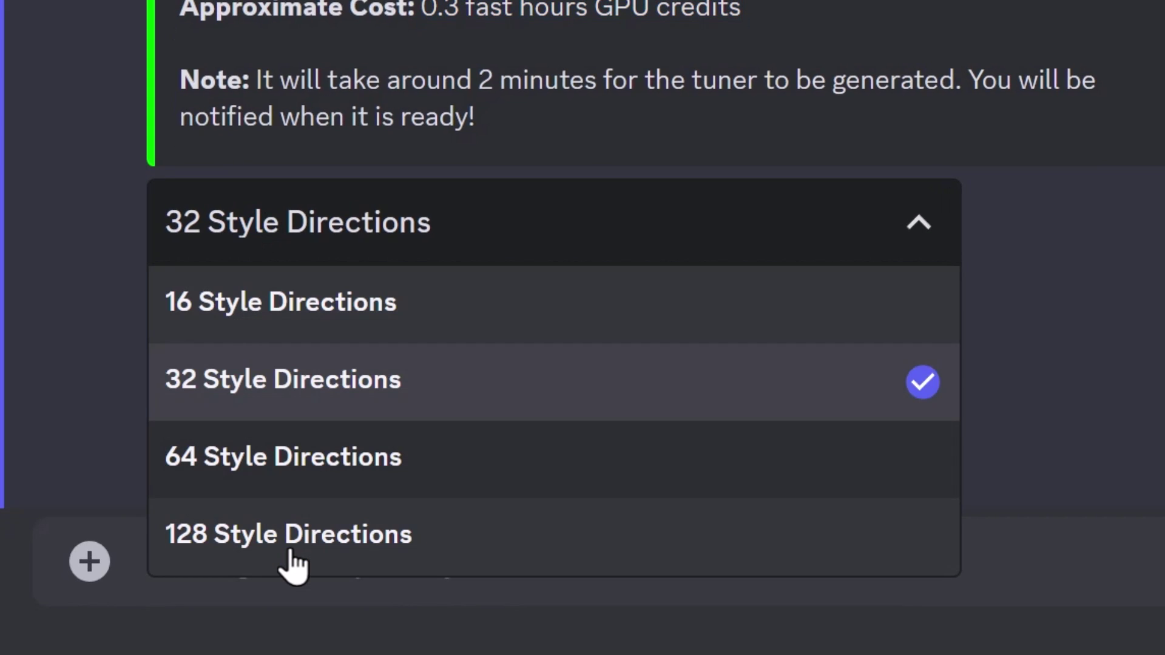
click(226, 389)
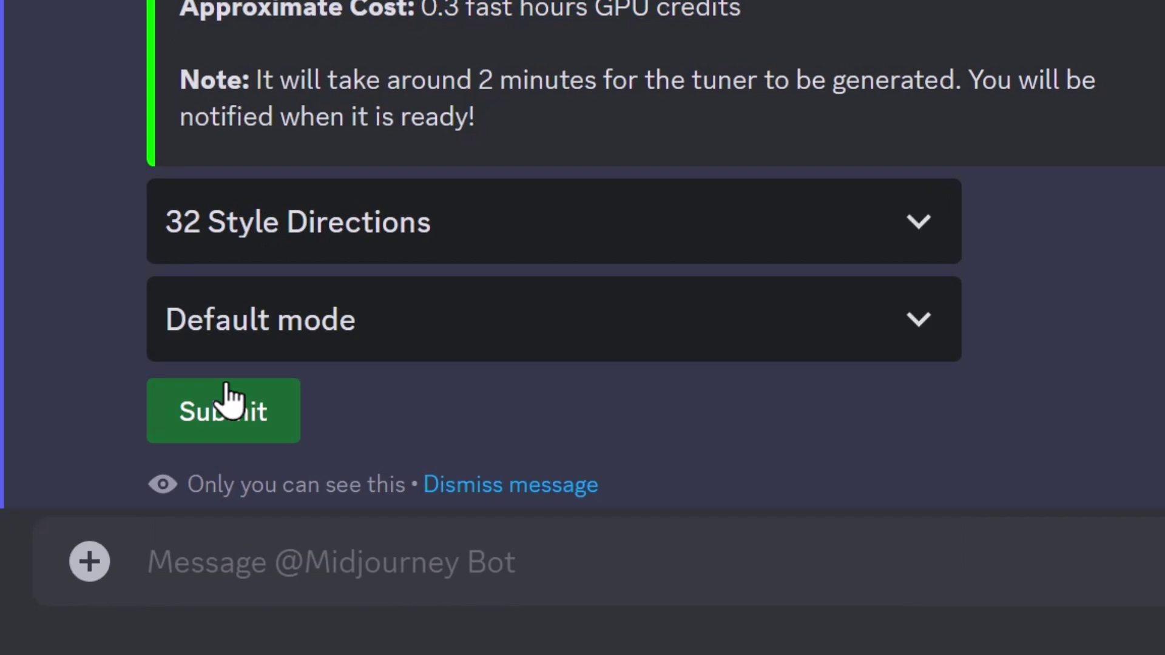
click(386, 335)
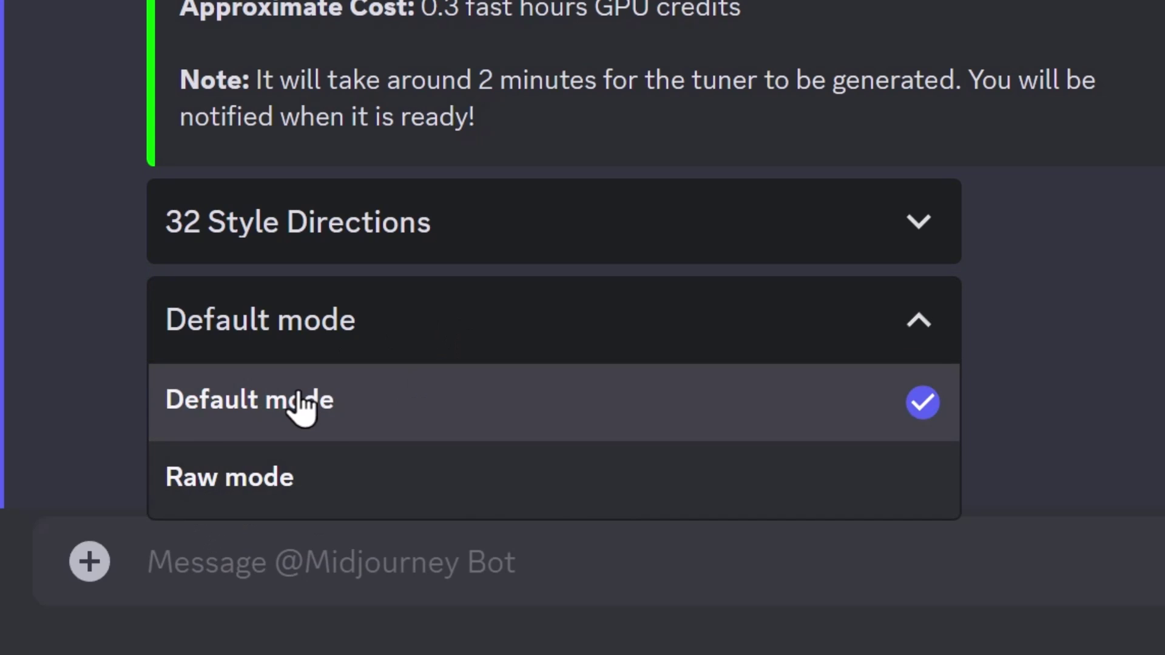
click(383, 405)
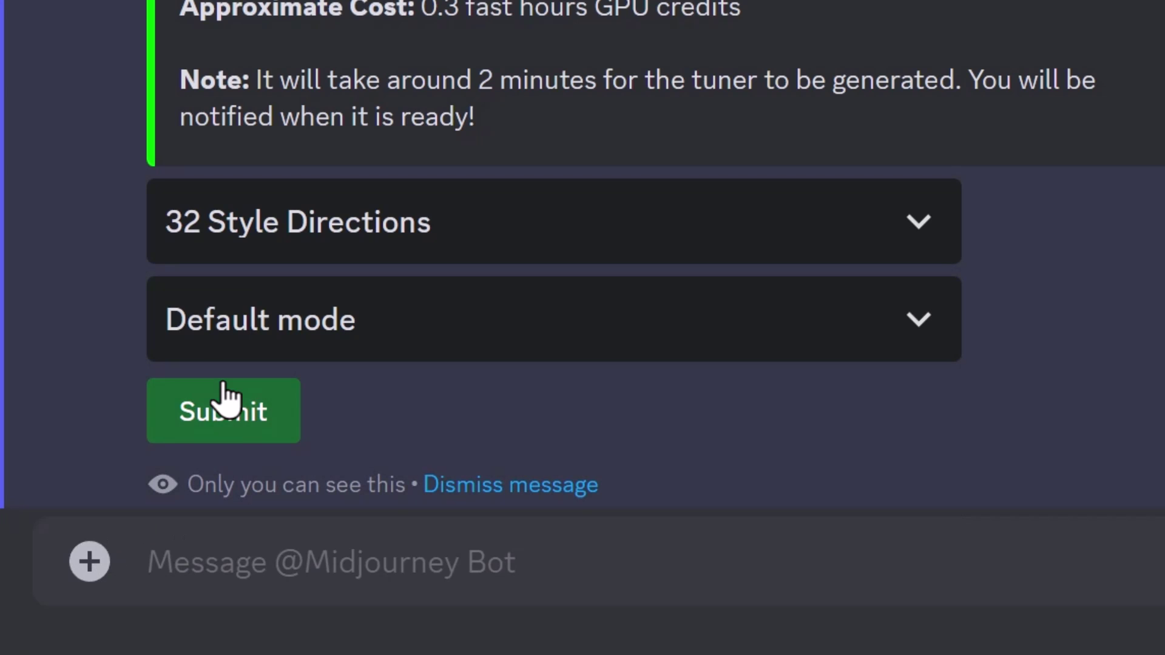
click(228, 432)
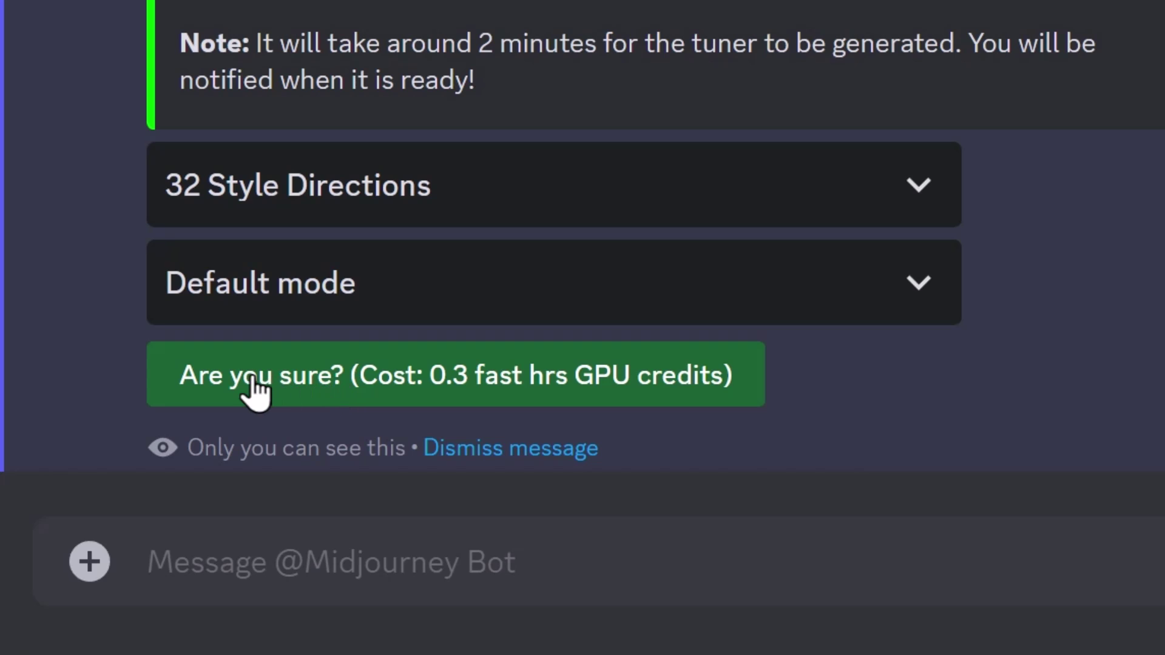
click(559, 388)
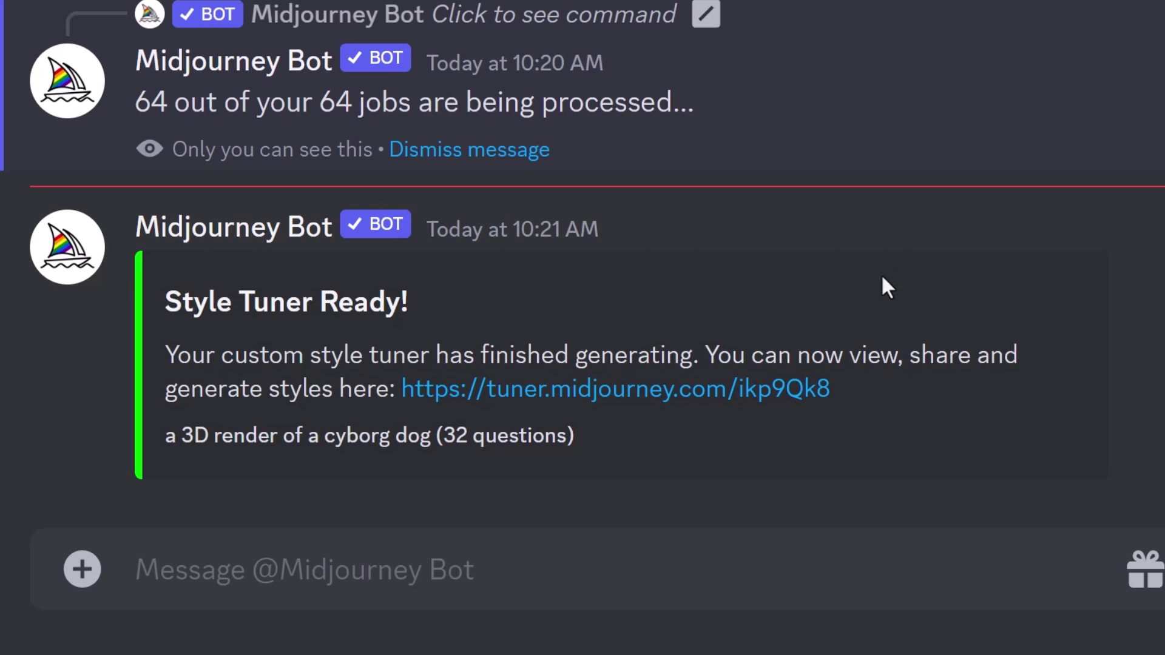
- Open the finished cyborg dog style tuner from its link and switch it to picking favorites from a grid
click(513, 390)
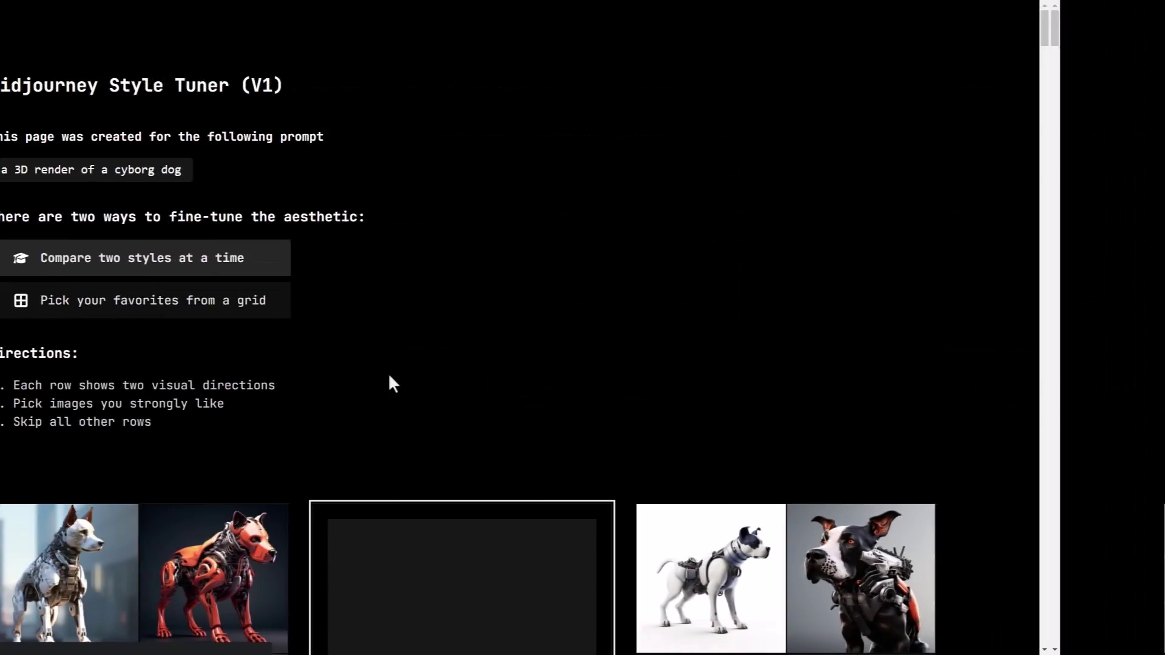
scroll(492, 298, down, 4)
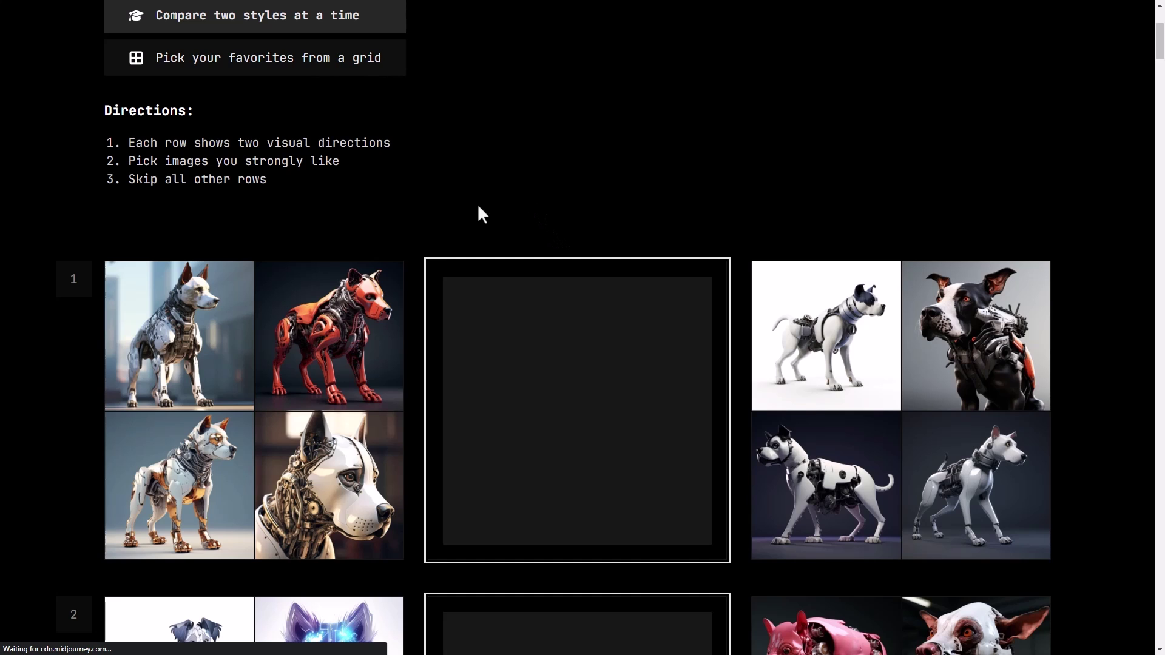
scroll(419, 234, up, 4)
scroll(425, 340, down, 5)
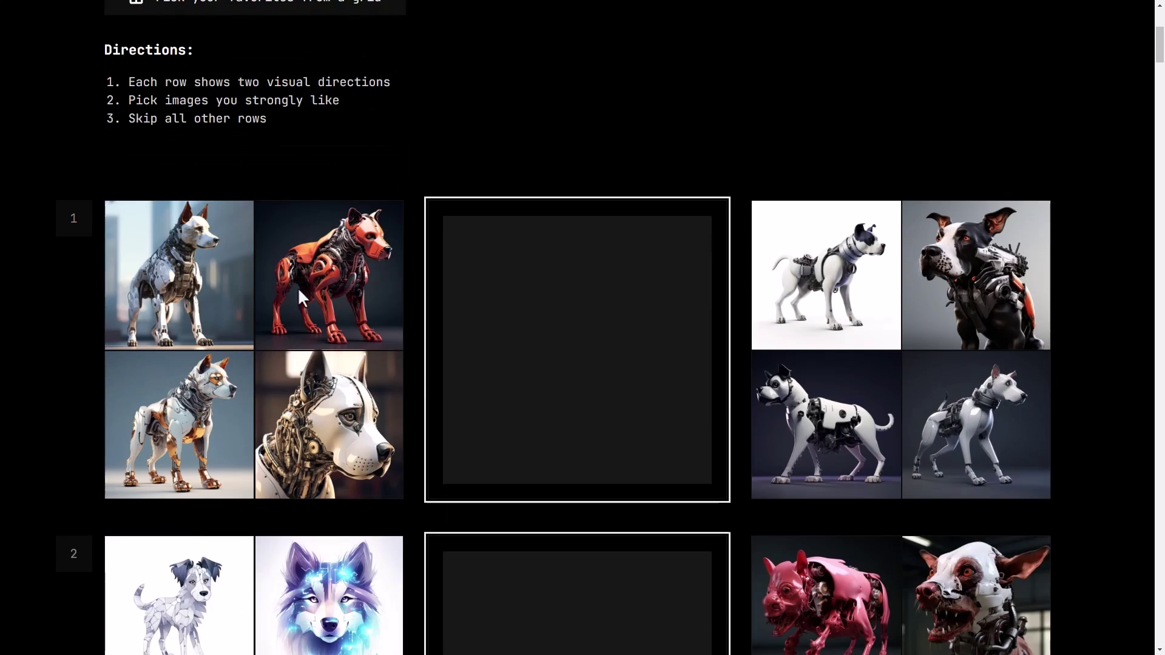
scroll(313, 351, up, 5)
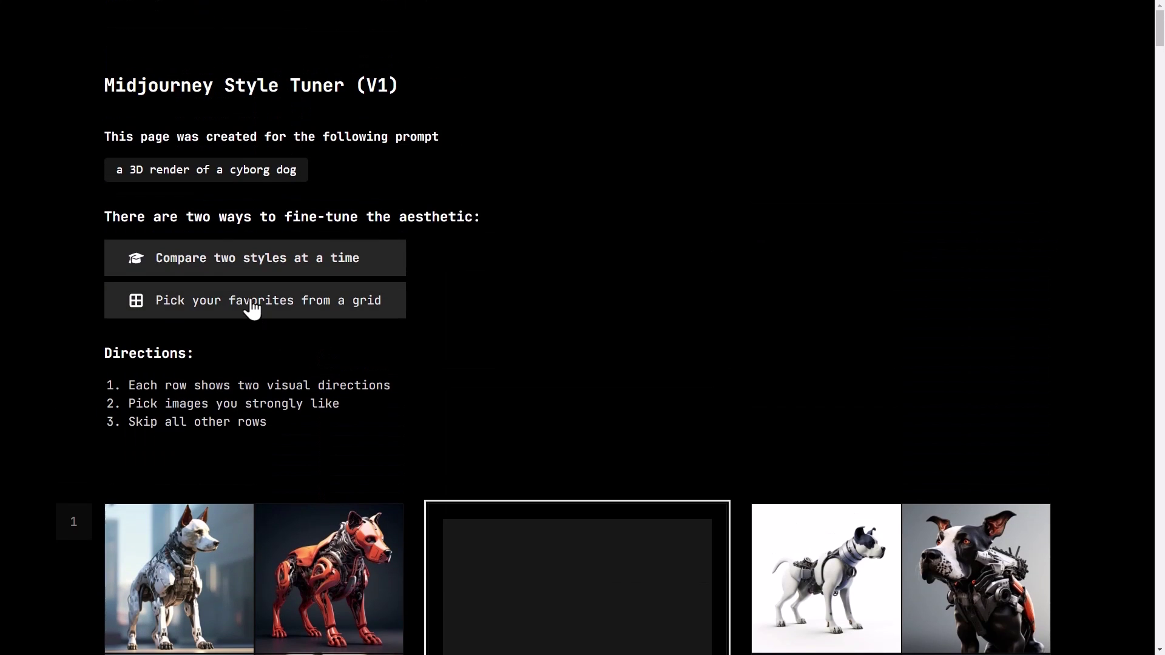
click(253, 307)
scroll(548, 394, down, 3)
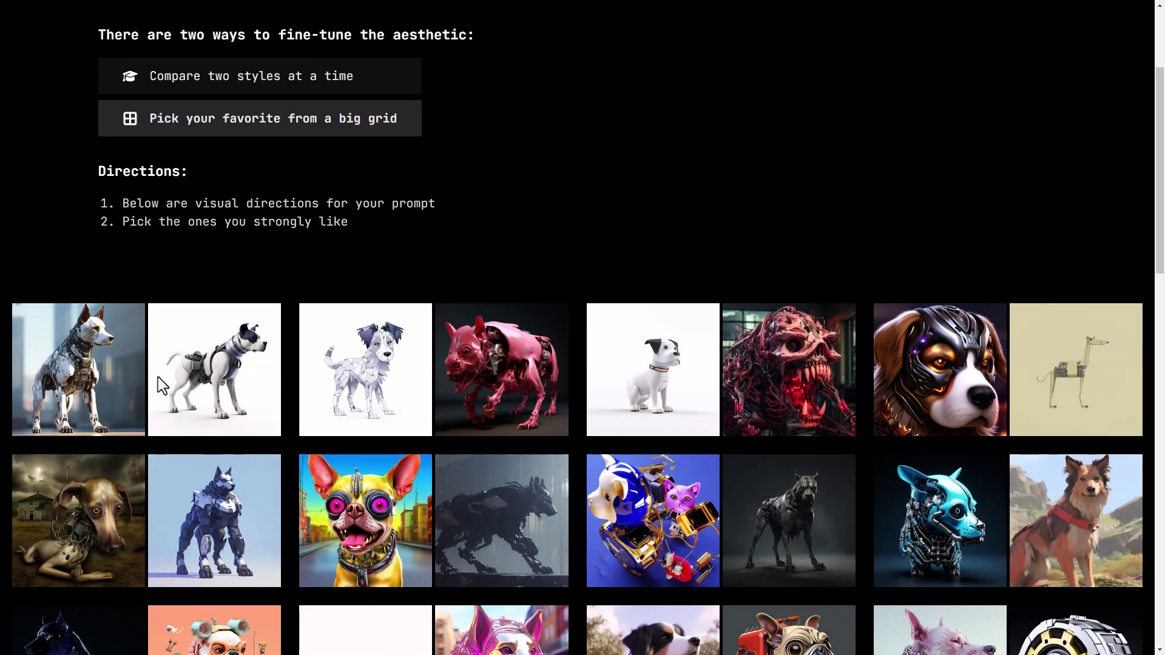
- Select the first cyborg dog image in the grid and return to comparing two styles at a time
click(109, 365)
click(207, 359)
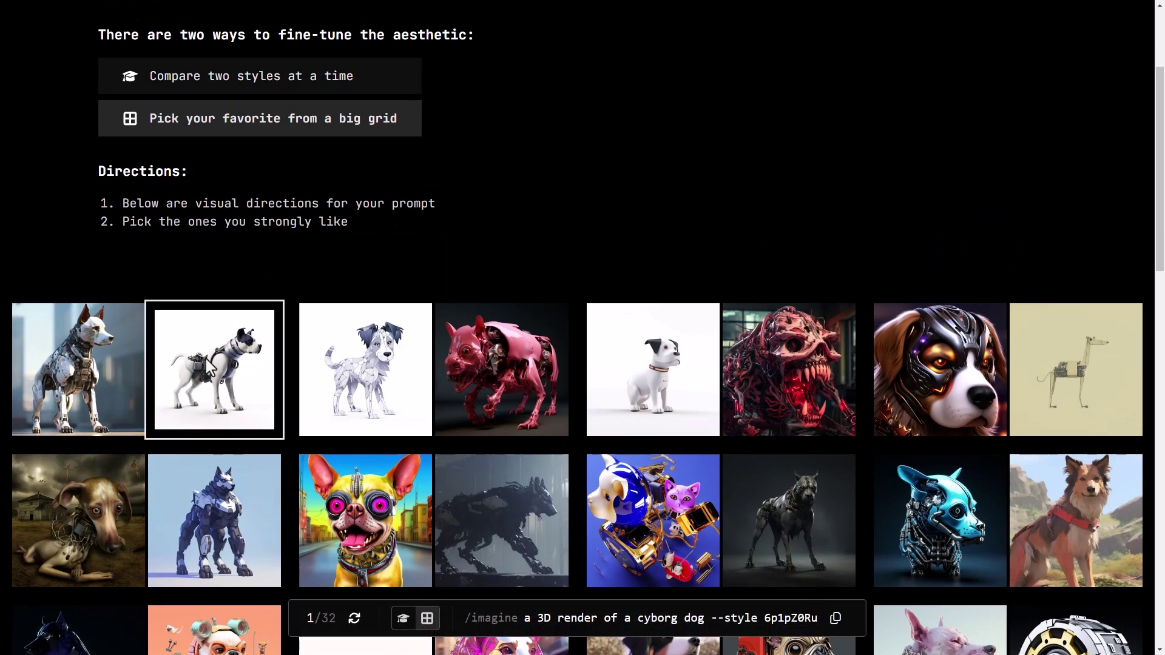
click(125, 360)
click(250, 98)
- Pick preferred styles down to row 7, including the snarling robotic dogs in row 2 and the dark dogs in row 7
scroll(264, 219, down, 3)
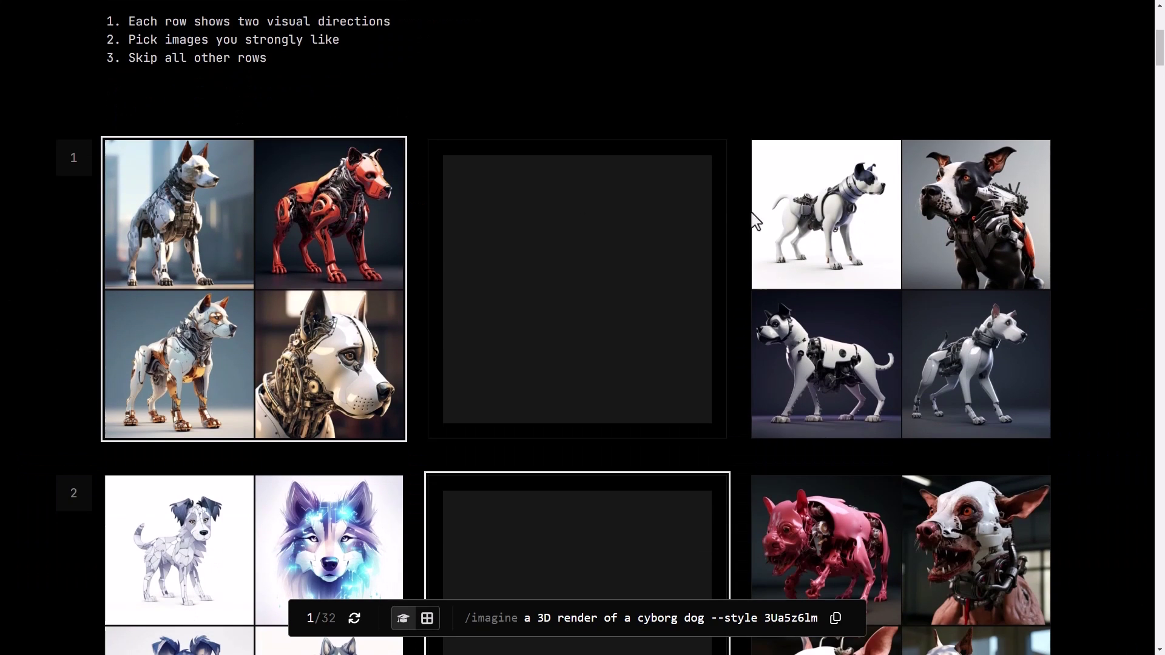
scroll(951, 322, down, 4)
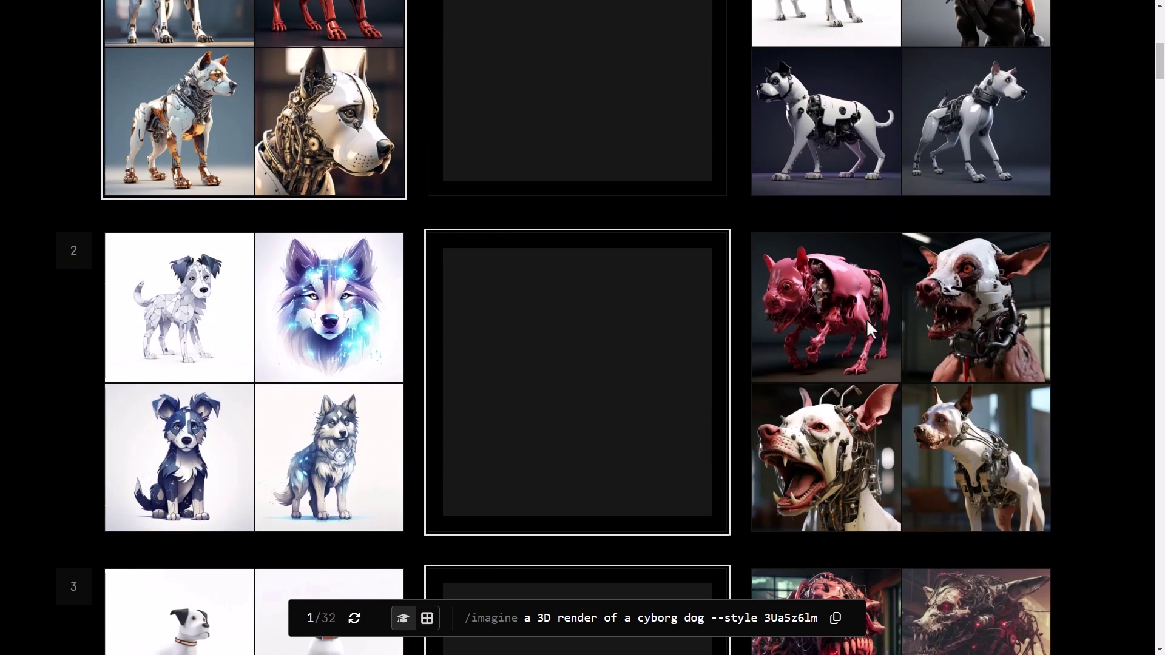
click(934, 315)
scroll(936, 315, down, 7)
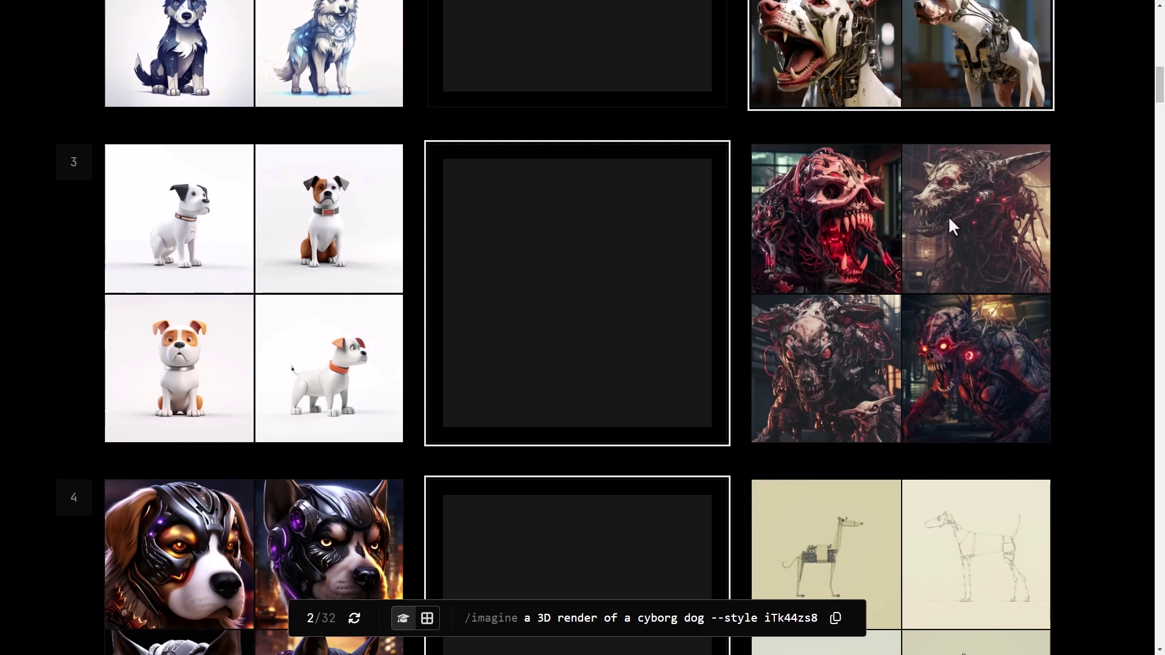
scroll(355, 395, down, 5)
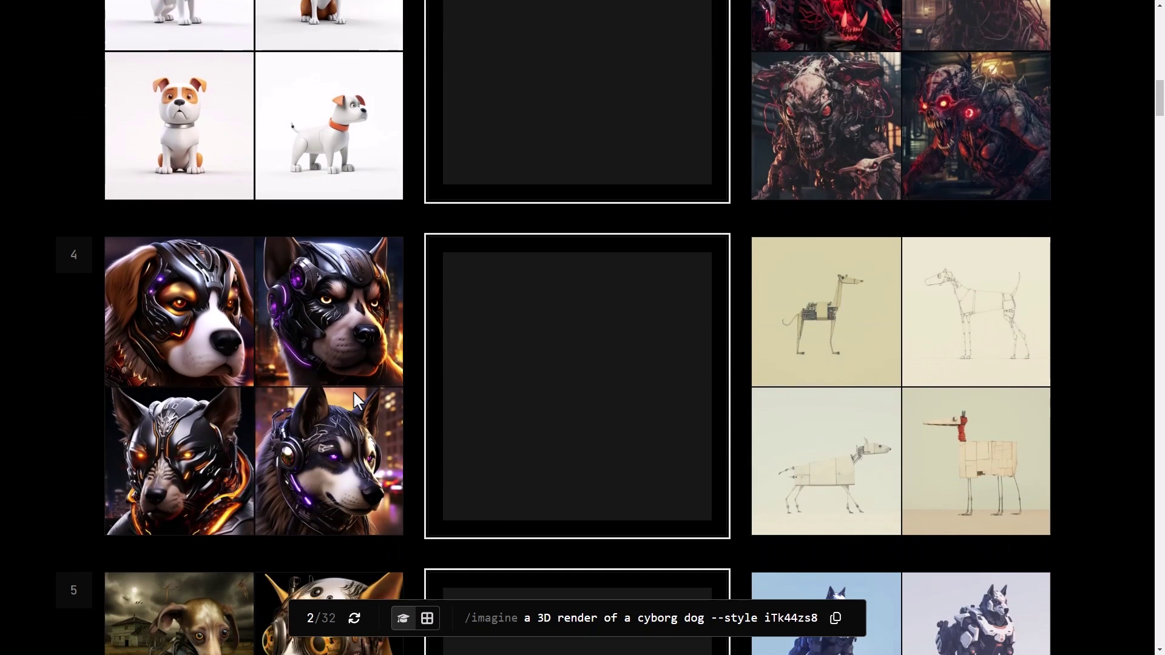
scroll(352, 391, down, 4)
scroll(358, 395, down, 3)
click(967, 452)
scroll(918, 383, down, 4)
click(918, 382)
- Pick the blue and black cyborg dogs in row 8 and a right-column style set further down the comparison
scroll(918, 382, down, 16)
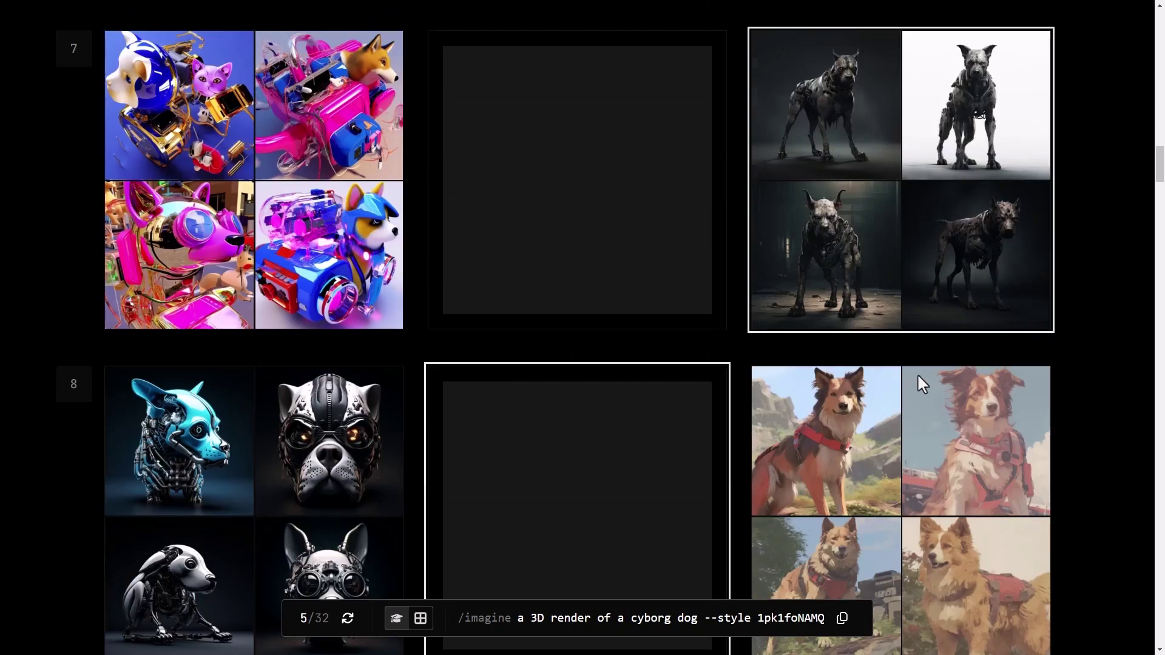
click(326, 400)
scroll(840, 332, down, 6)
click(839, 332)
scroll(839, 333, down, 6)
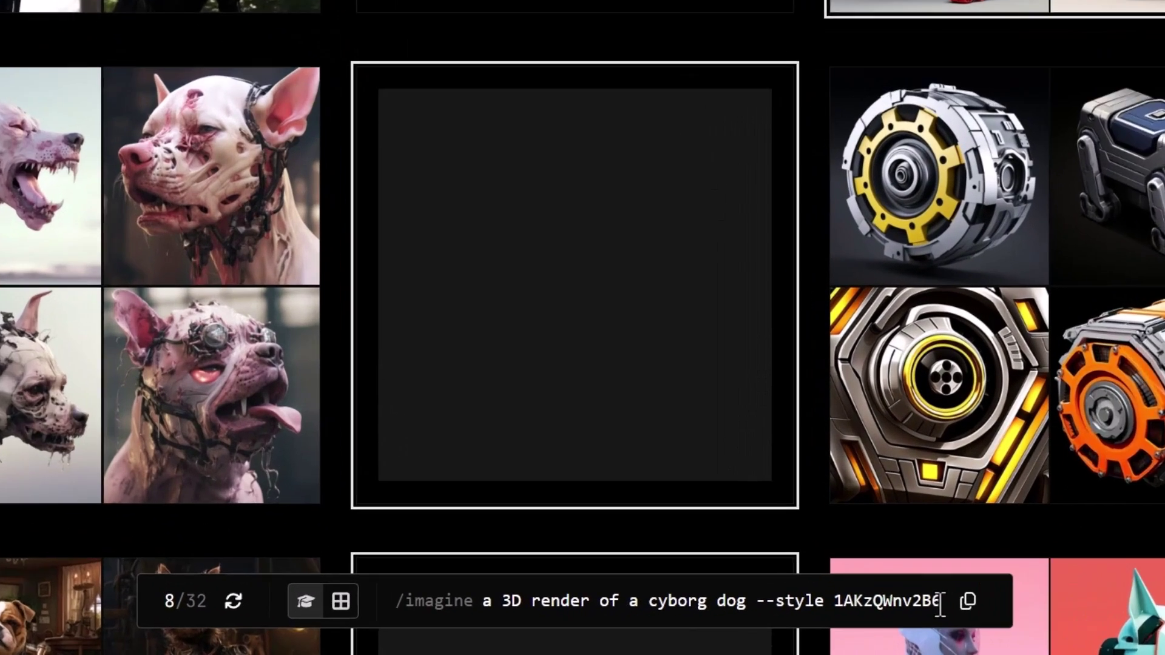
- Copy the "--style 1AKzQWnv2B6" parameter from the tuner's generated prompt
drag(829, 619, 704, 621)
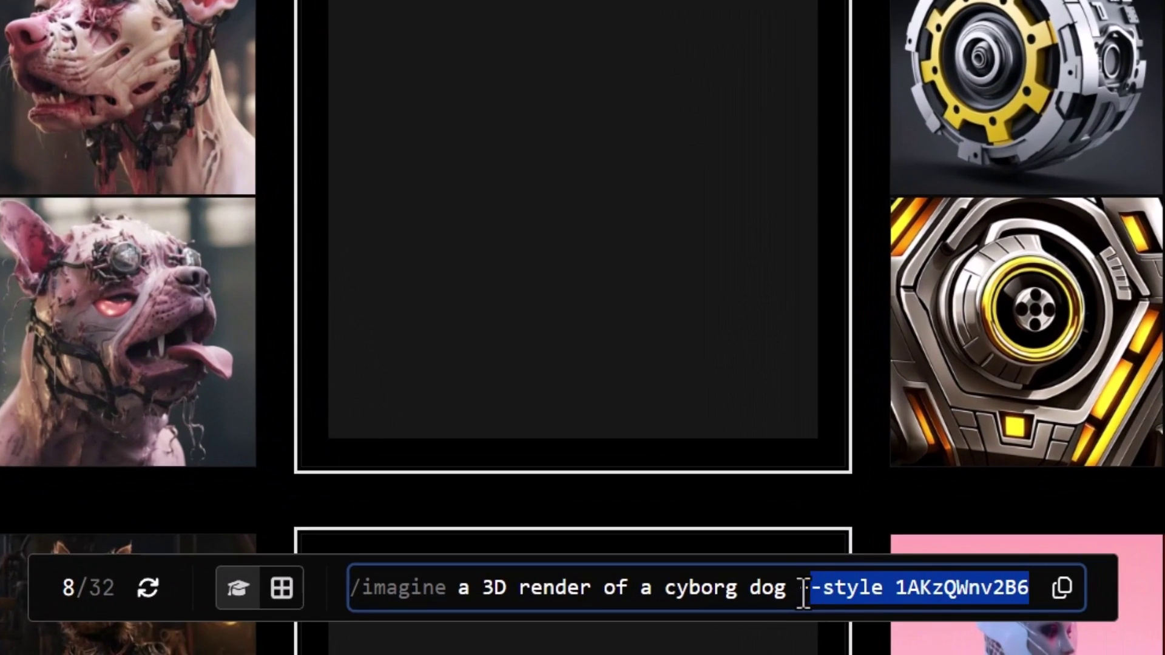
drag(802, 592, 799, 591)
right_click(823, 592)
click(931, 416)
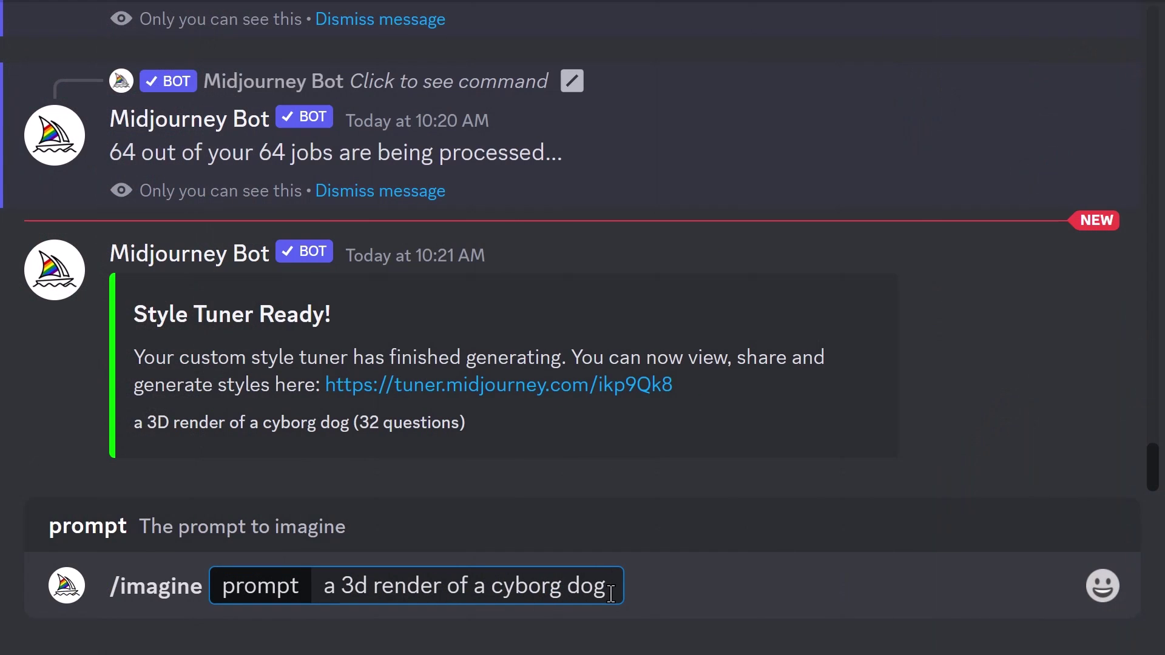
- Append the copied "--style 1AKzQWnv2B6" parameter to the "a 3d render of a cyborg dog" imagine prompt
key(ctrl+v)
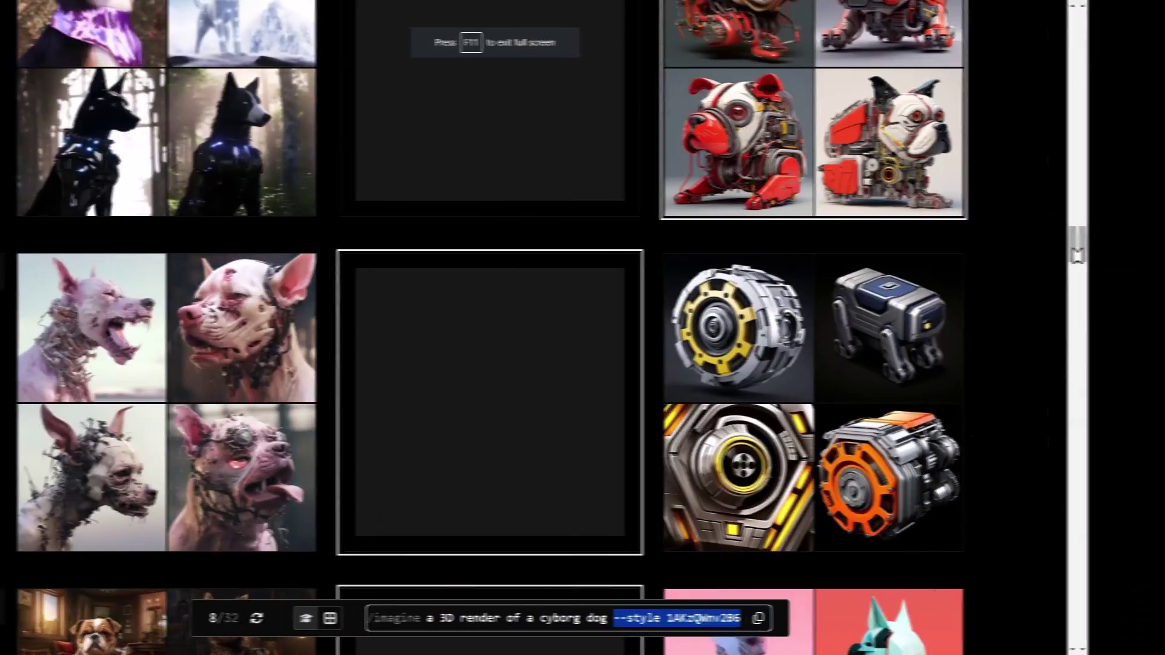
- Switch row 5 and a row further down the style comparison to the blank middle option and select the new "--style 4nIlFbkb1XPe" parameter
scroll(1142, 72, up, 10)
scroll(1142, 61, down, 5)
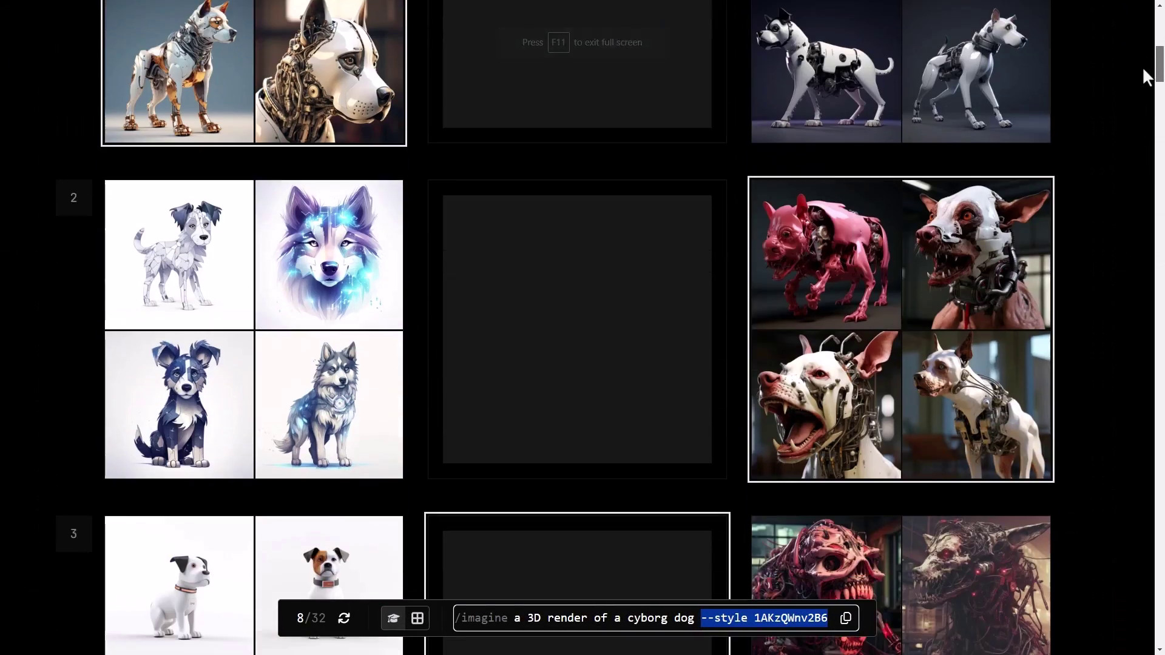
scroll(978, 231, down, 8)
scroll(981, 244, down, 8)
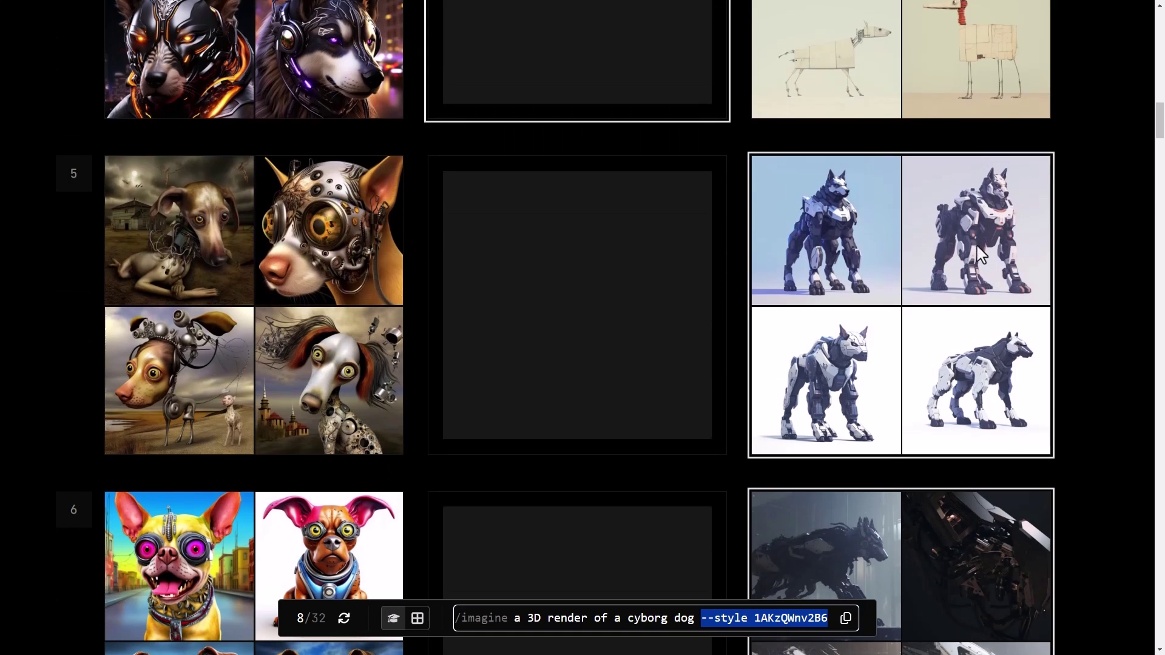
click(617, 238)
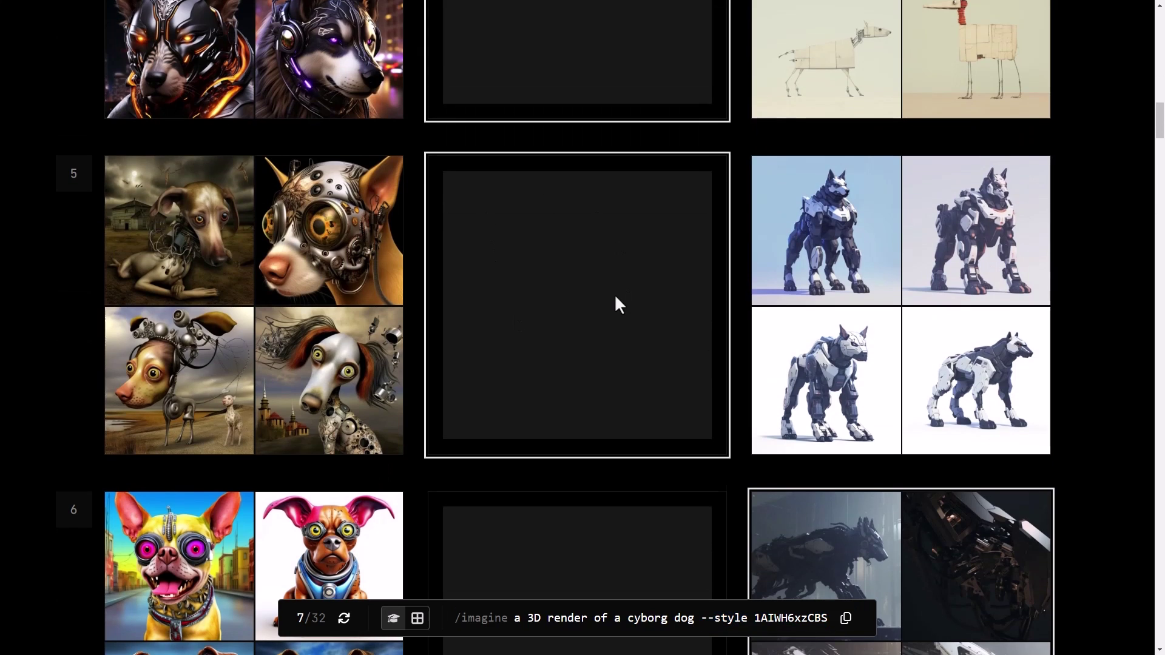
scroll(601, 267, down, 7)
click(576, 196)
scroll(577, 206, down, 6)
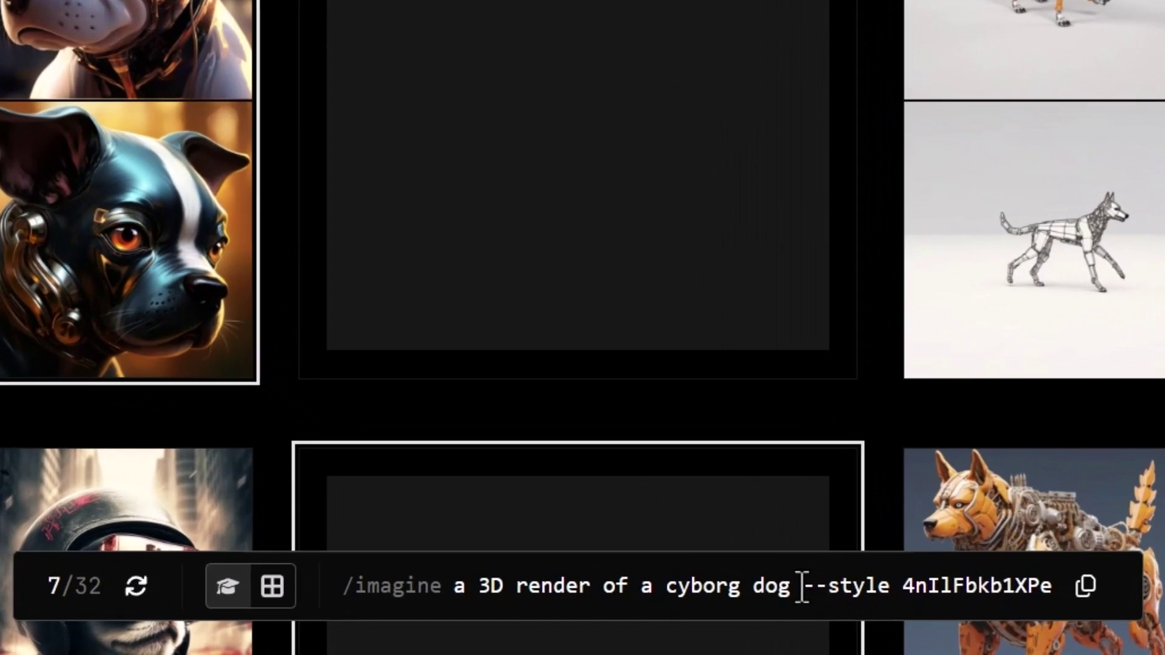
drag(702, 618, 829, 618)
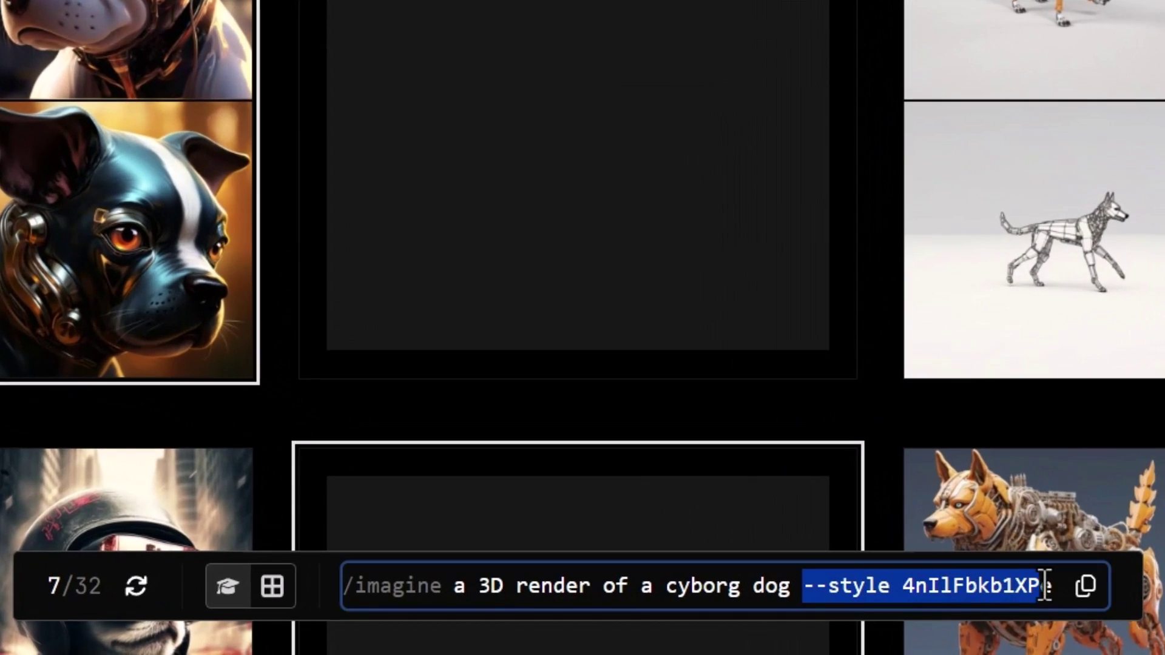
drag(1048, 586, 1105, 604)
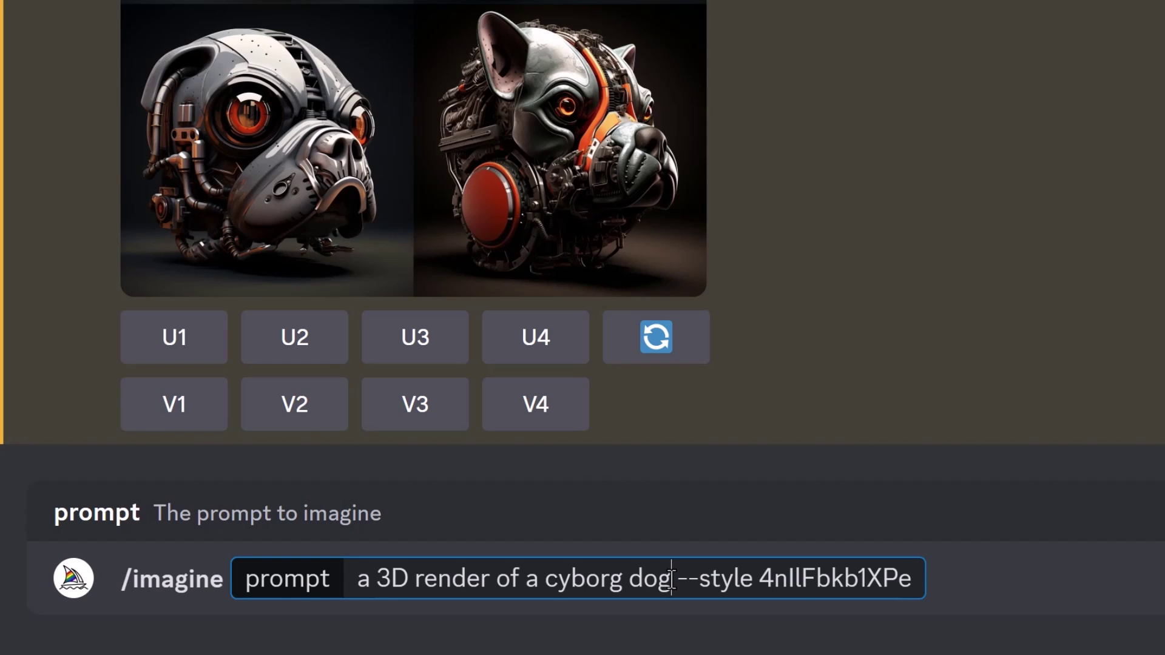
- Replace "cyborg dog" with "robotic duck with purple eyes" in the --style 4nIlFbkb1XPe prompt, generate it and close the enlarged result
drag(672, 580, 543, 582)
text(robotic duck with purple eyes)
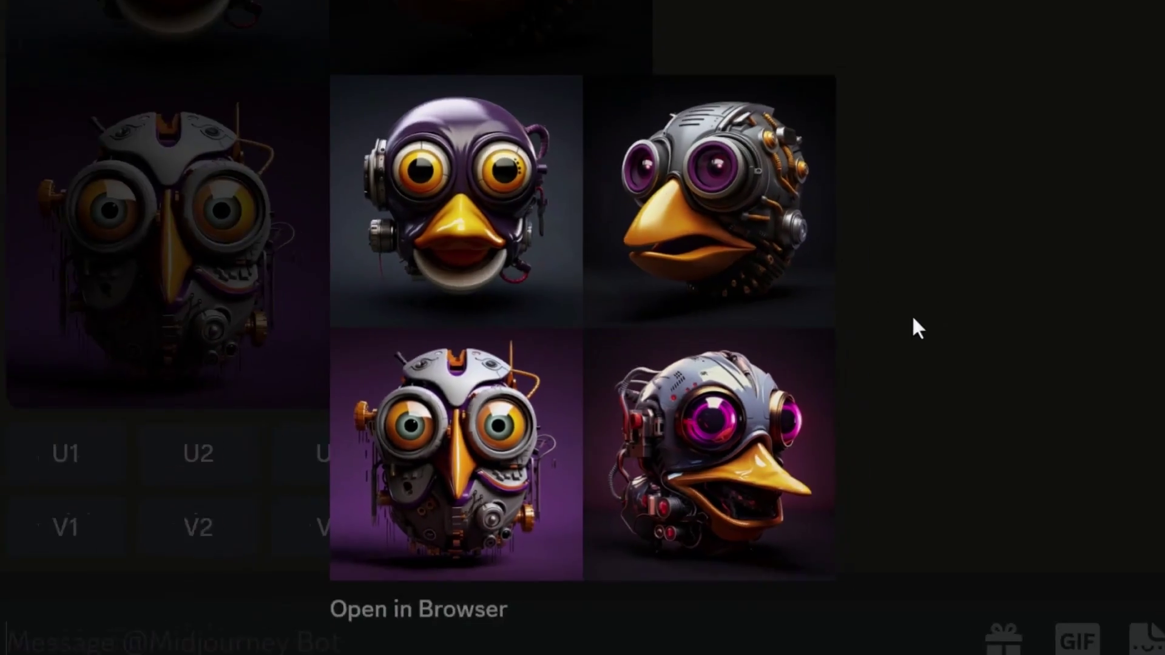
click(1035, 225)
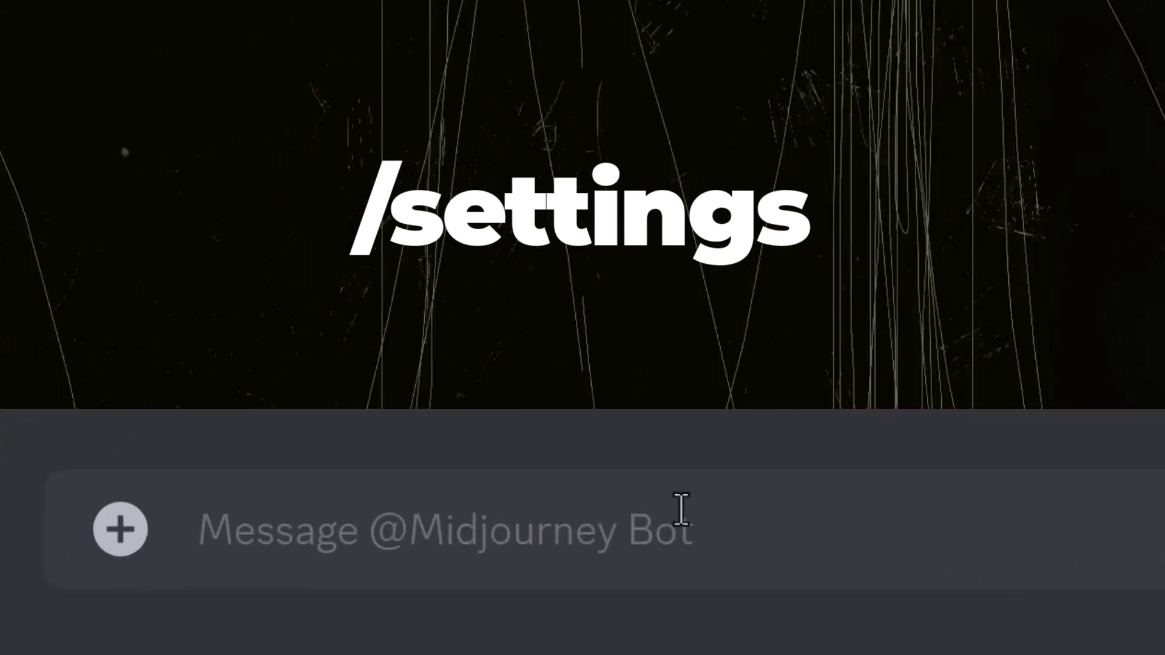
- Bring up the bot's options with the /settings command and toggle Sticky Style on and off again
text(/settings)
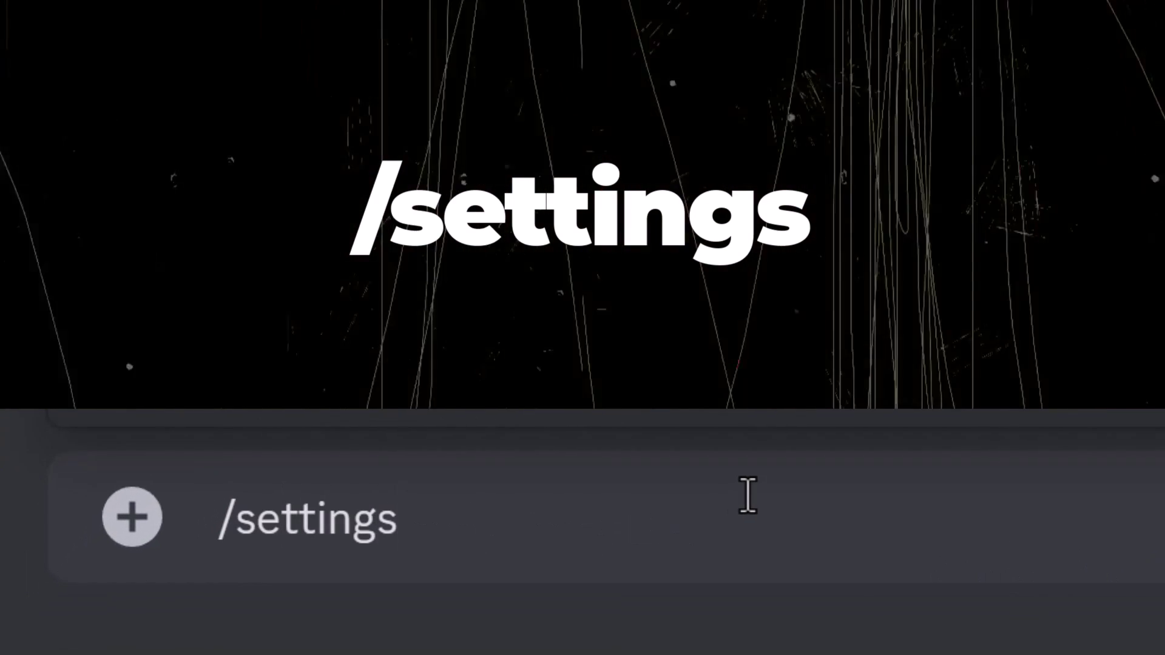
key(Return)
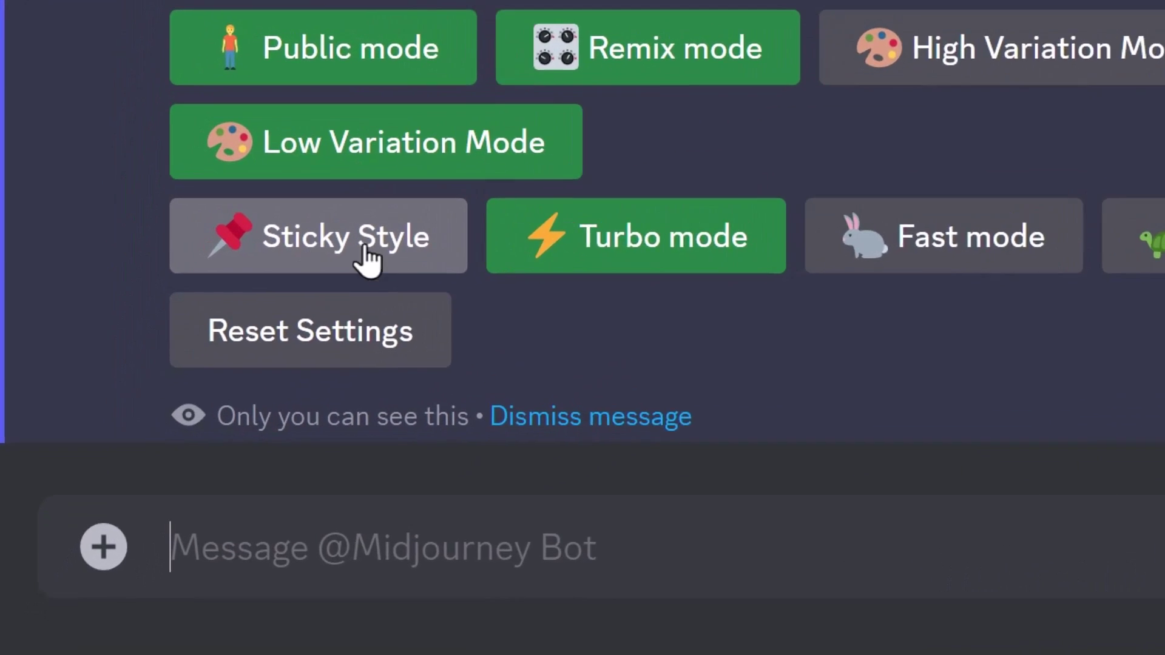
click(220, 396)
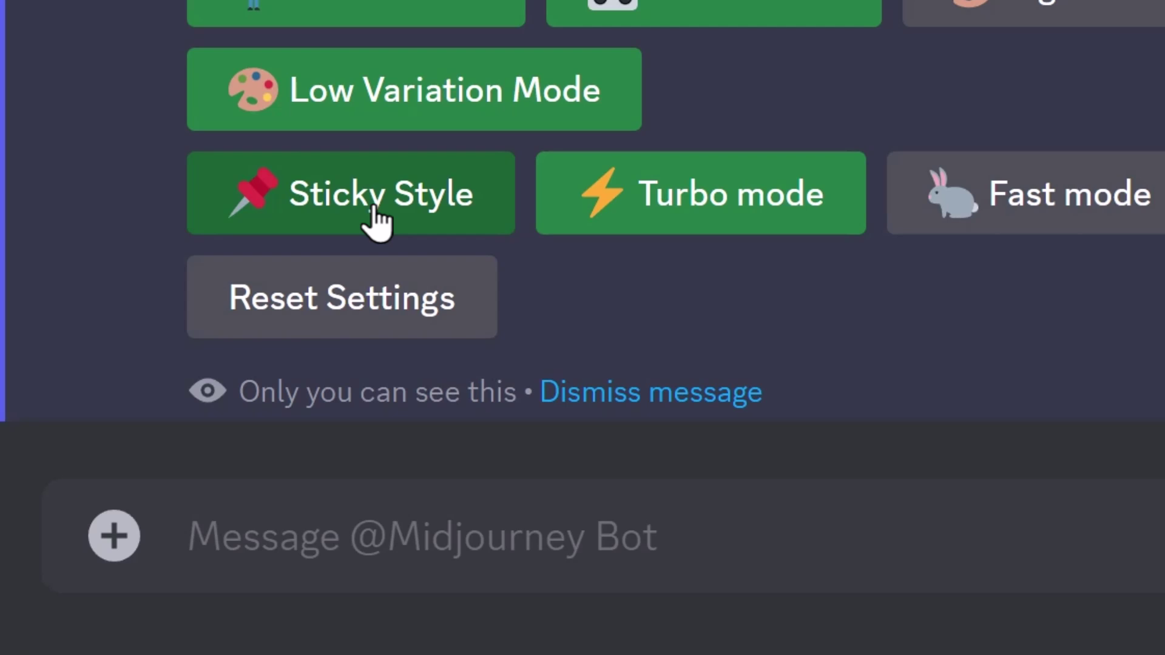
click(414, 206)
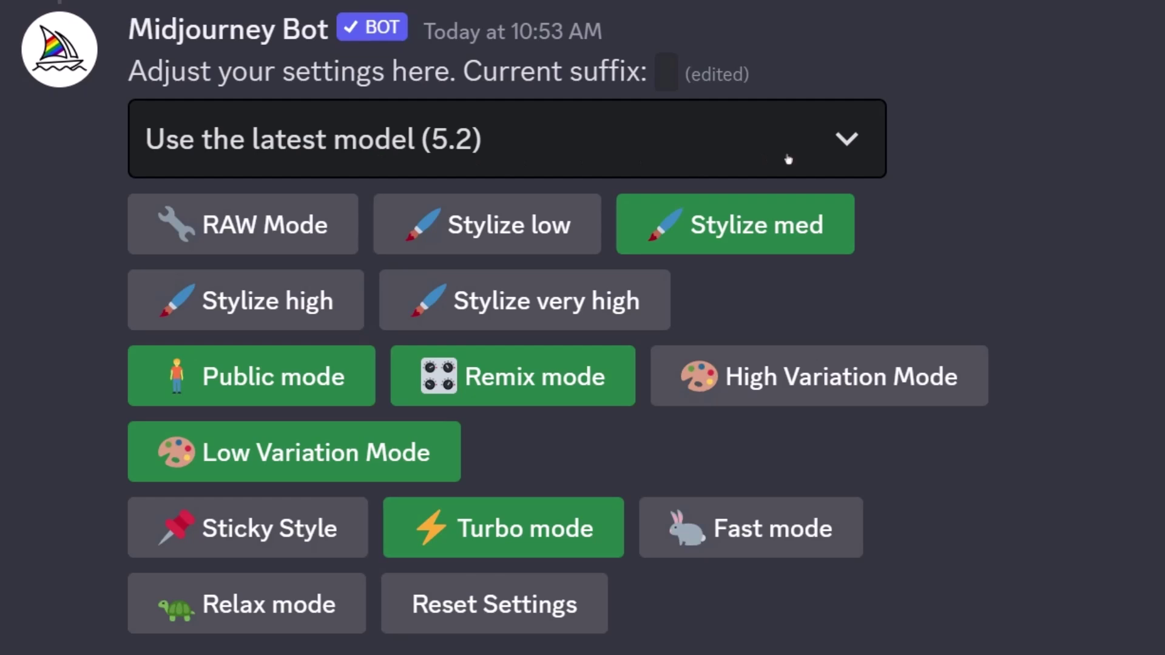
- Examine the list of available Midjourney and Niji model versions in the settings and close it without changing the model
click(856, 141)
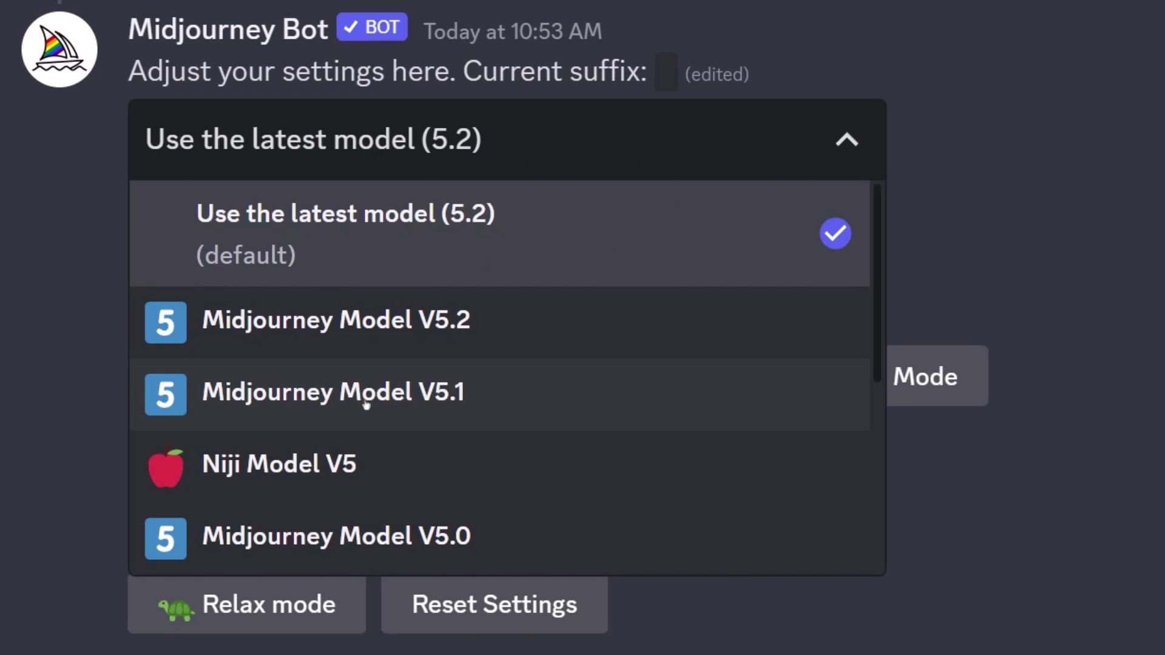
scroll(319, 396, down, 3)
scroll(320, 395, down, 3)
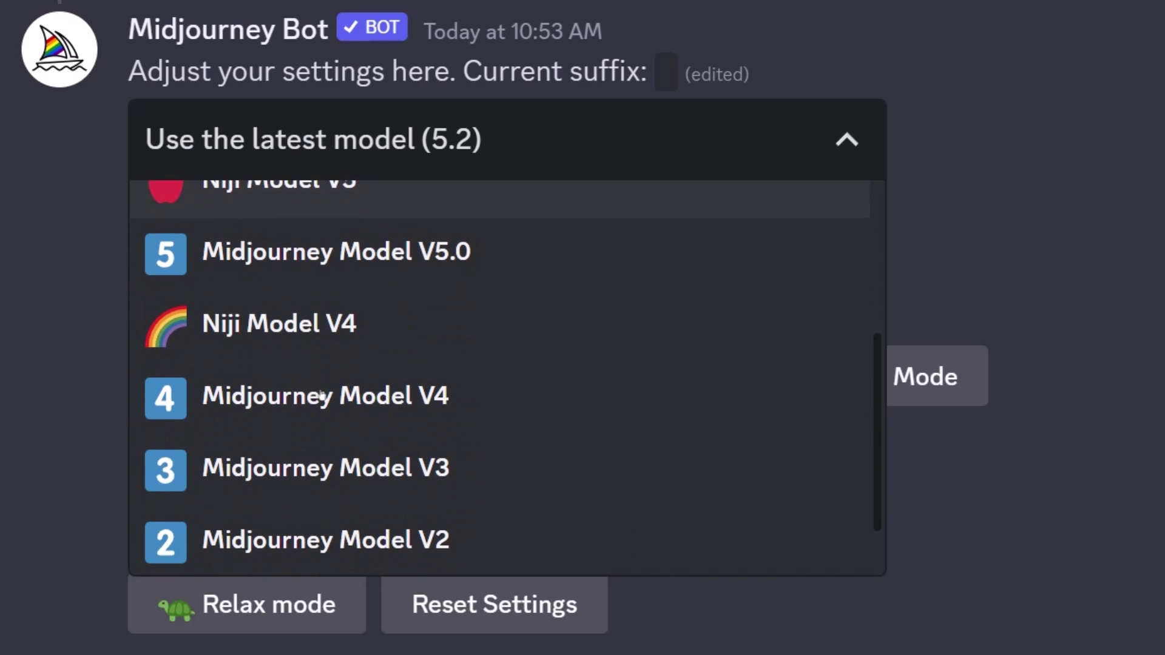
scroll(329, 494, up, 6)
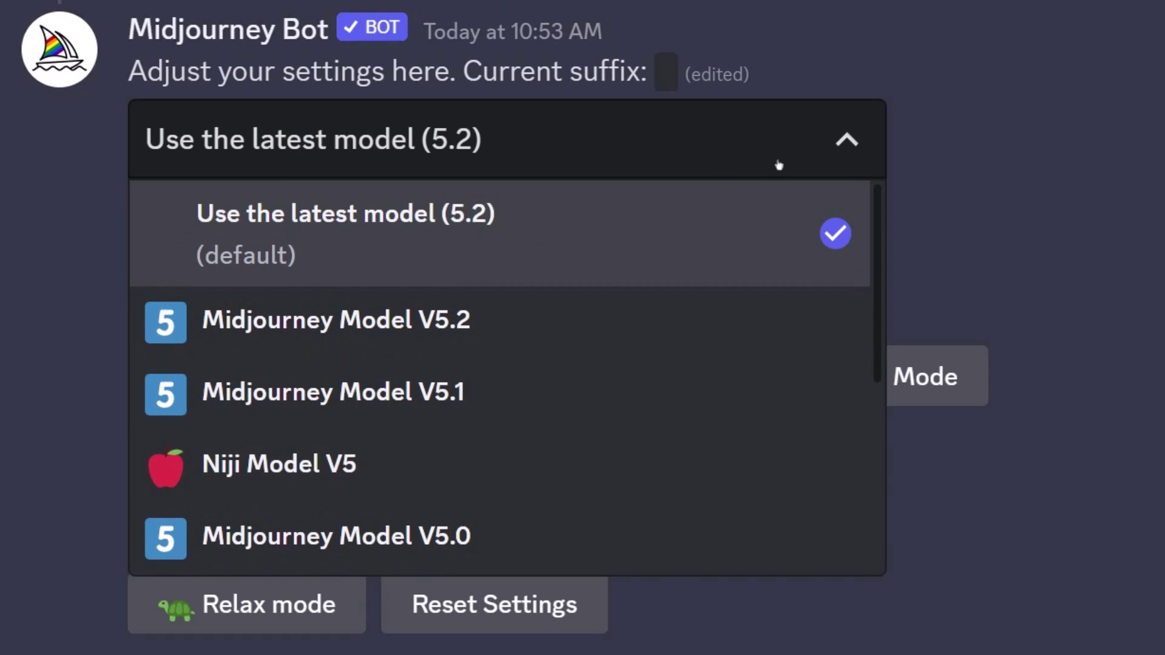
click(907, 105)
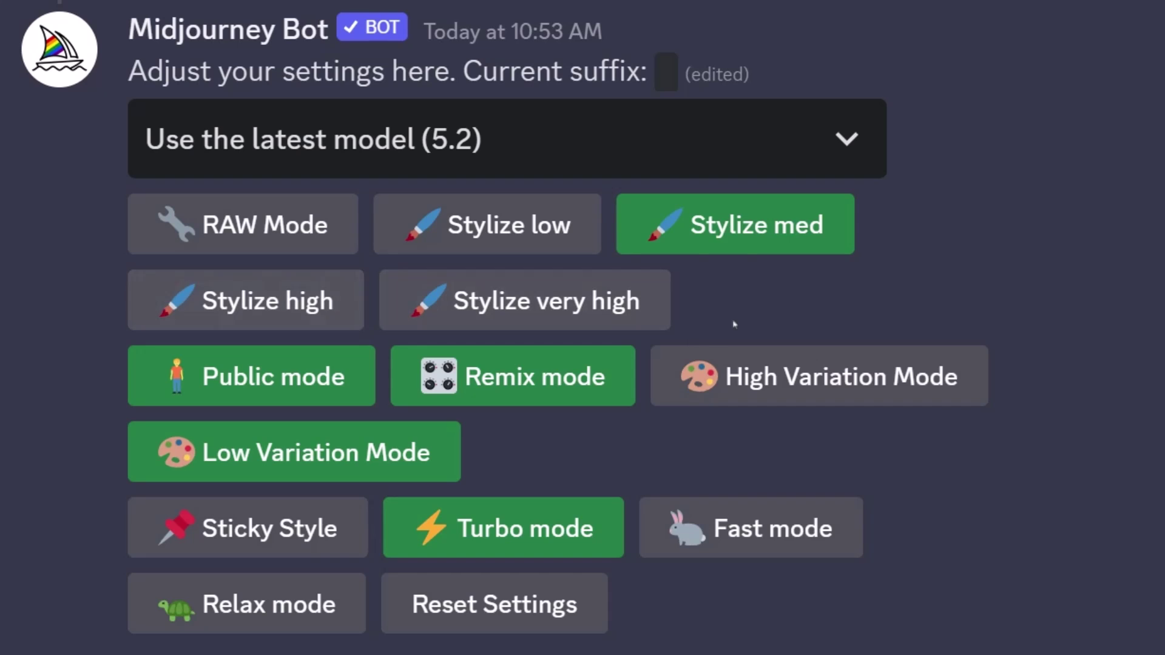
click(625, 224)
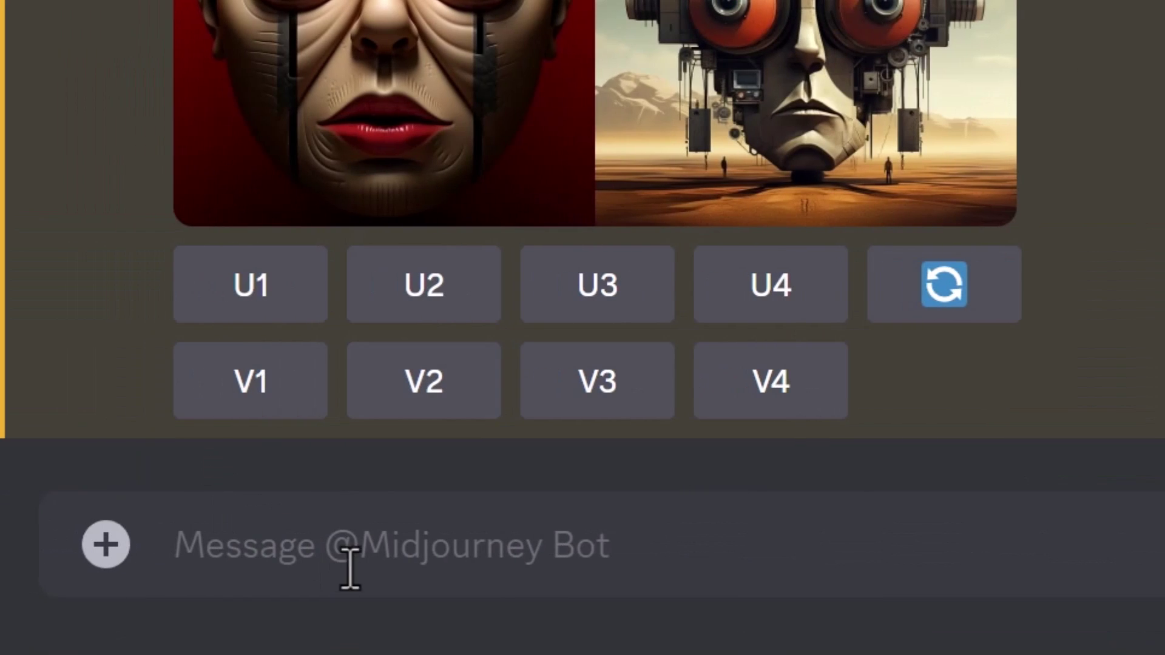
- Turn off remix mode by running the /prefer remix command
click(364, 549)
text(/remix)
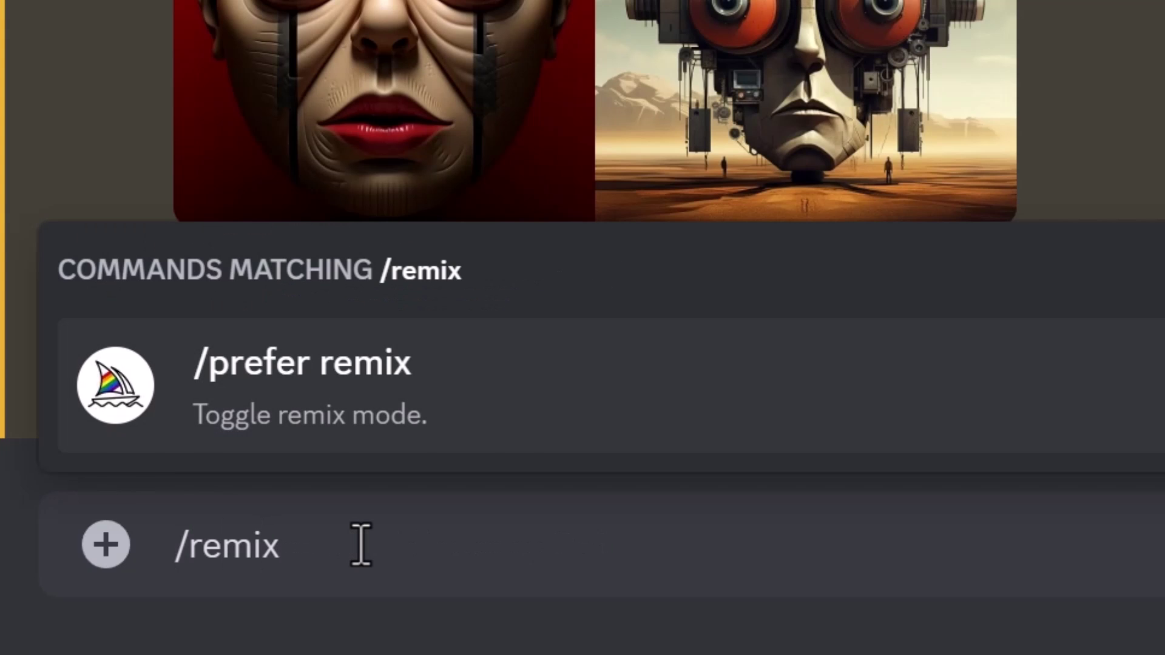
key(Return)
key(Return)
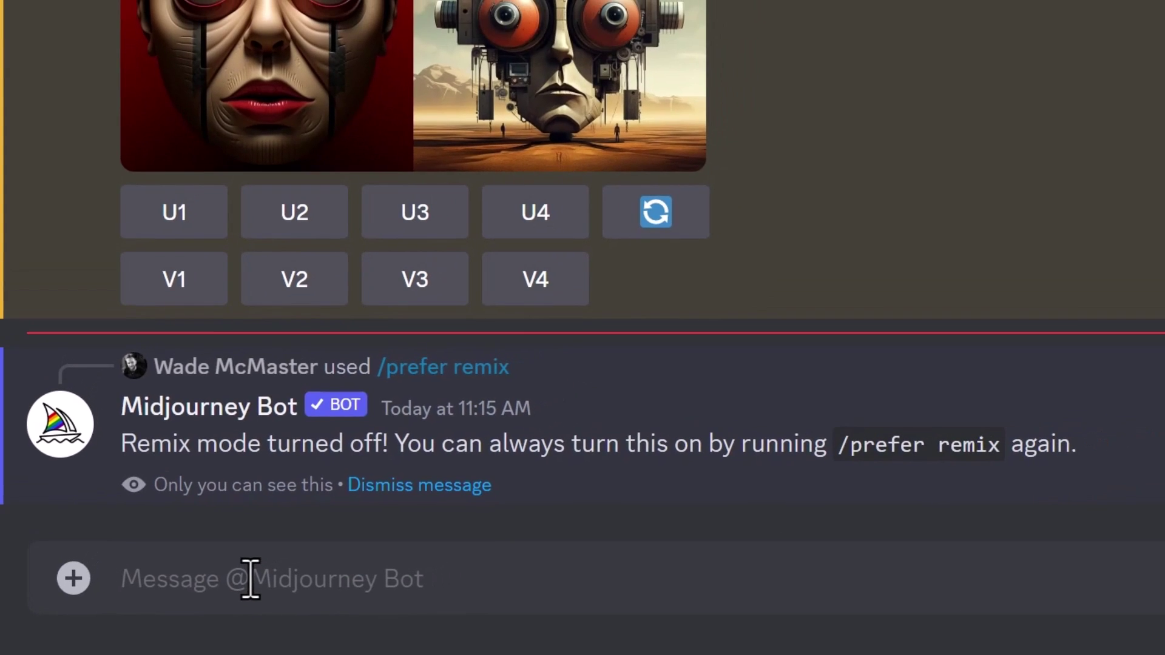
- Create variations of the fourth image in the face grid and upscale the fourth of the new results
scroll(456, 514, up, 4)
scroll(460, 514, down, 2)
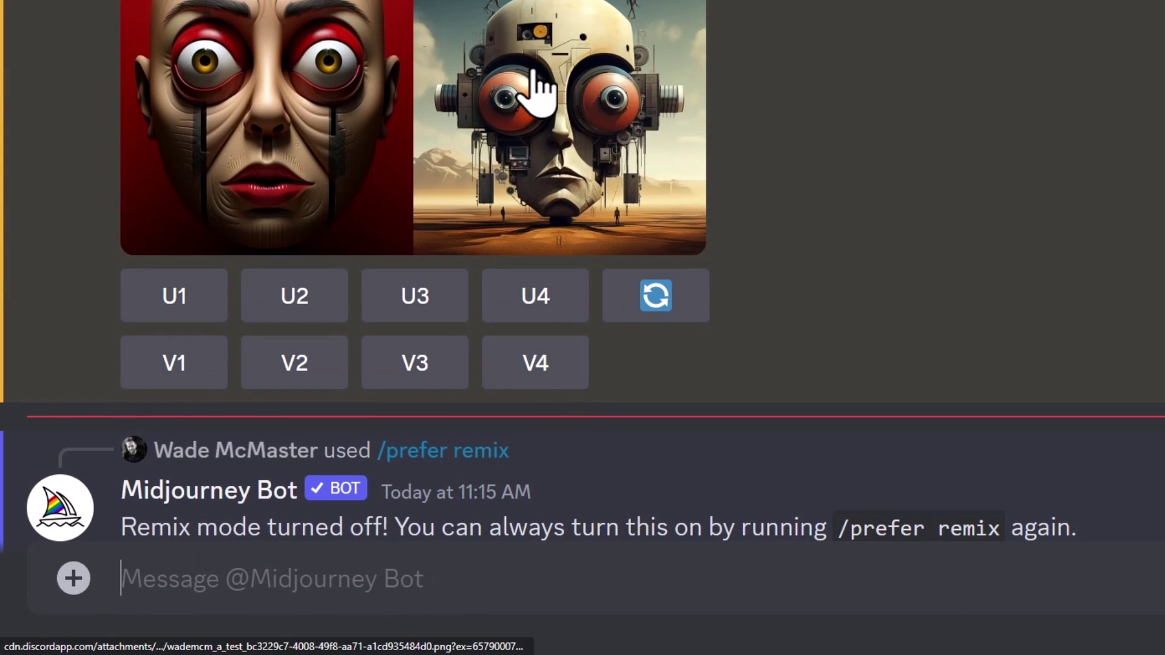
click(552, 381)
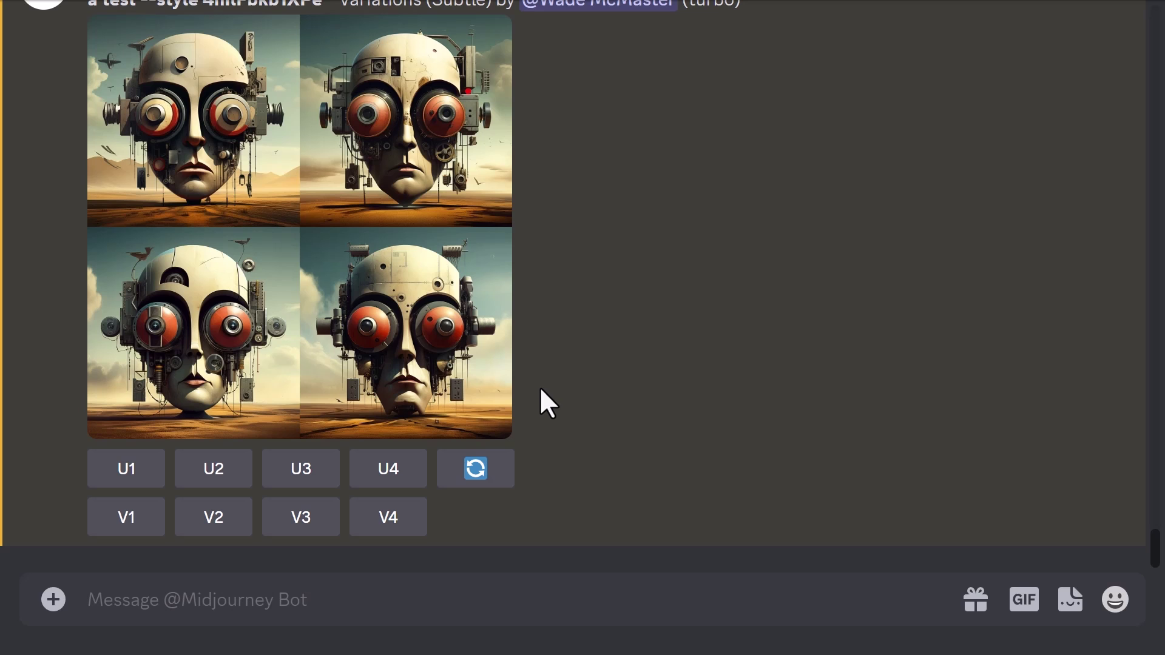
click(408, 468)
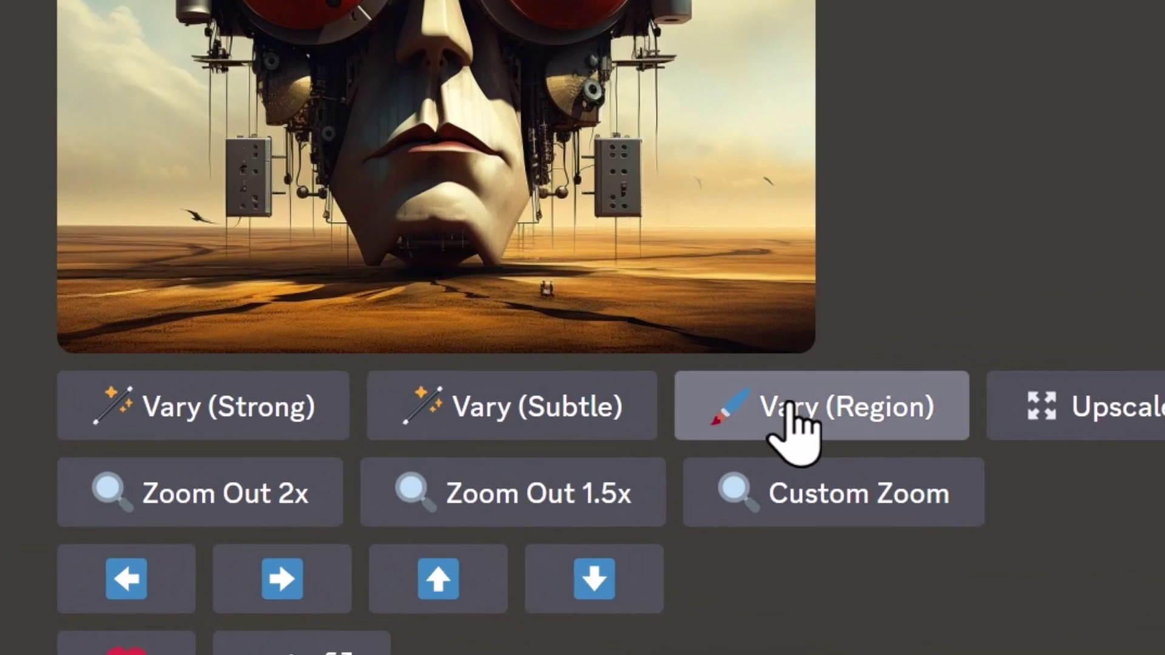
- Mark a rectangle over the left red eye in the upscaled image's Vary (Region) editor and leave without submitting
click(495, 372)
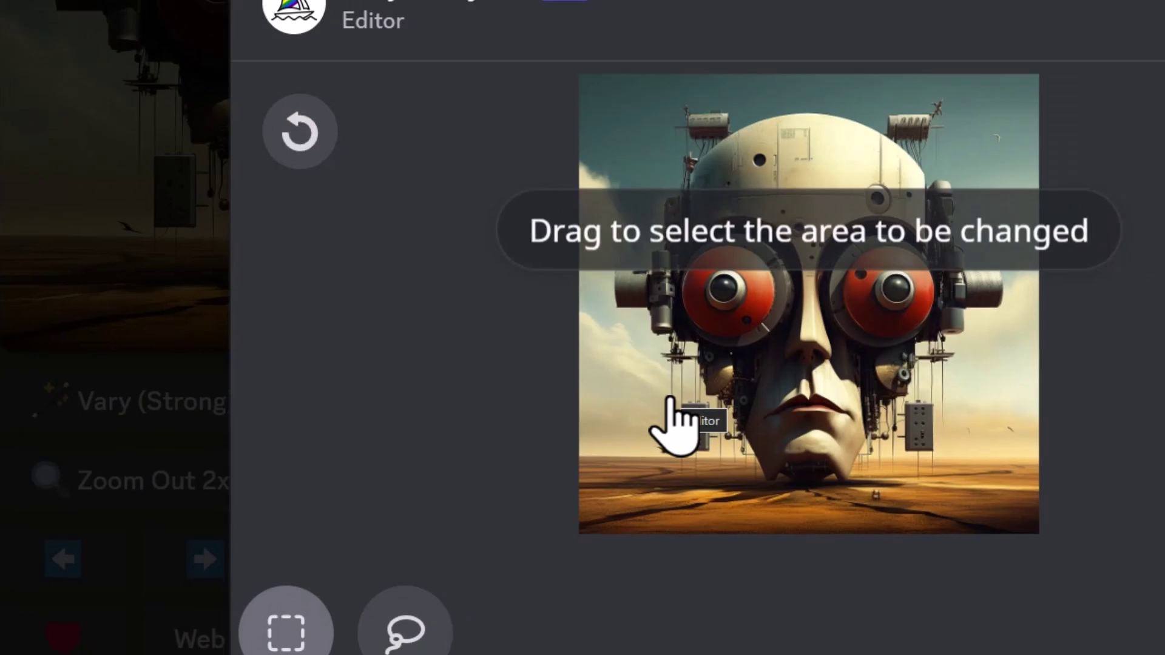
drag(694, 185, 829, 321)
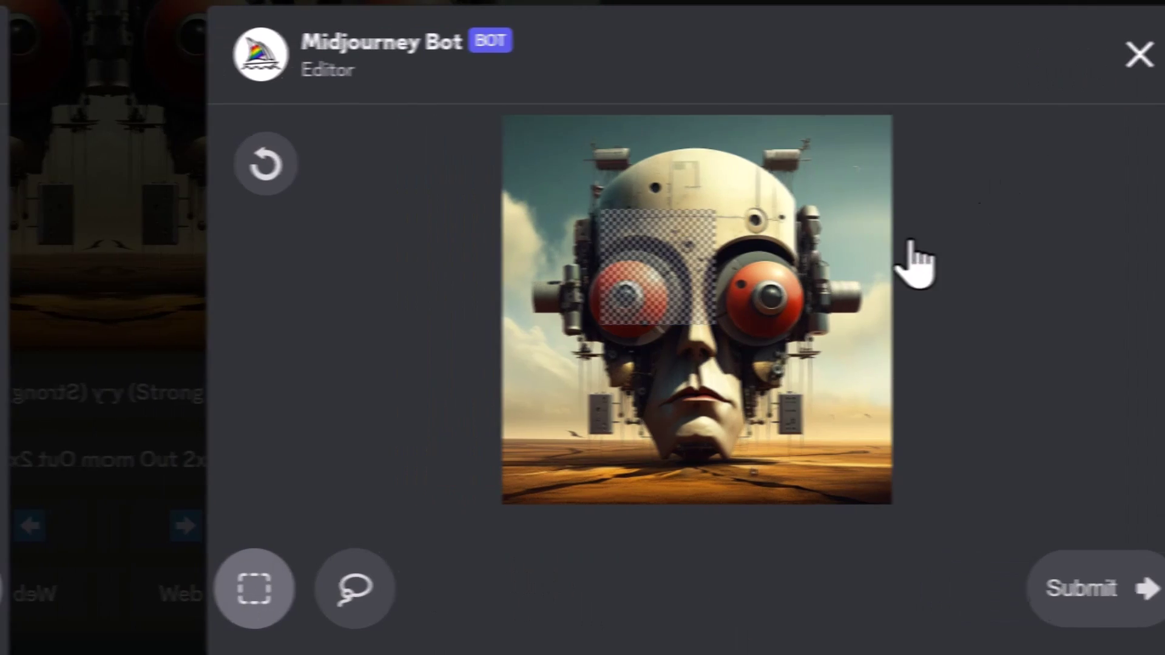
key(Escape)
- Turn remix mode back on by running the /prefer remix command
click(437, 554)
text(/re)
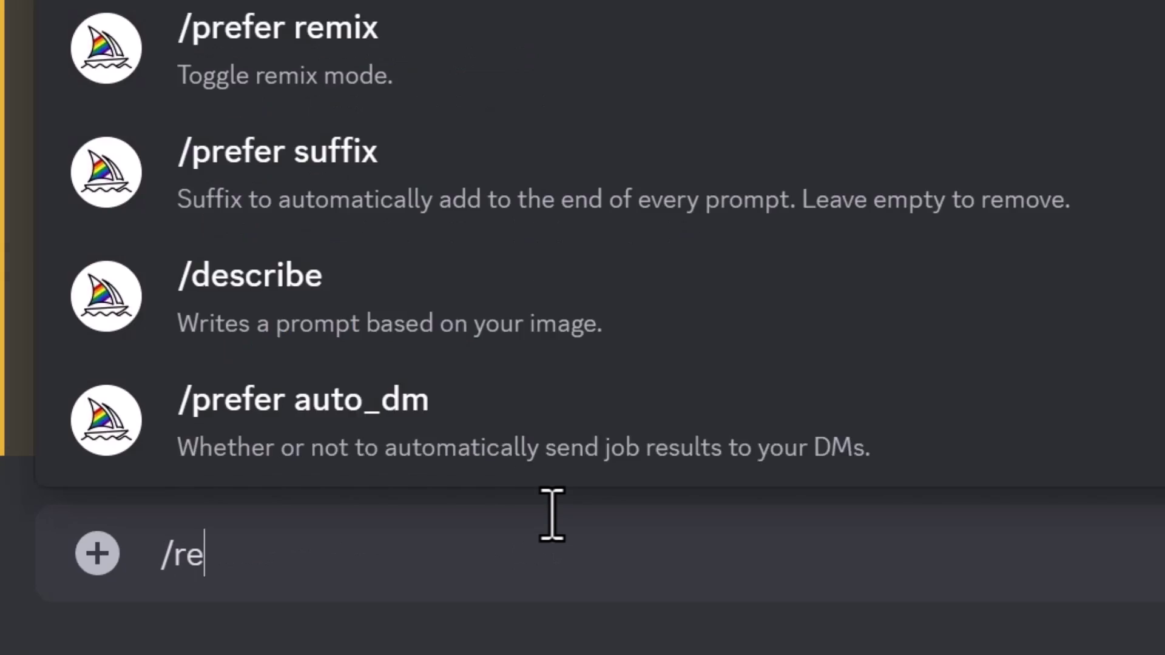
key(Return)
key(Return)
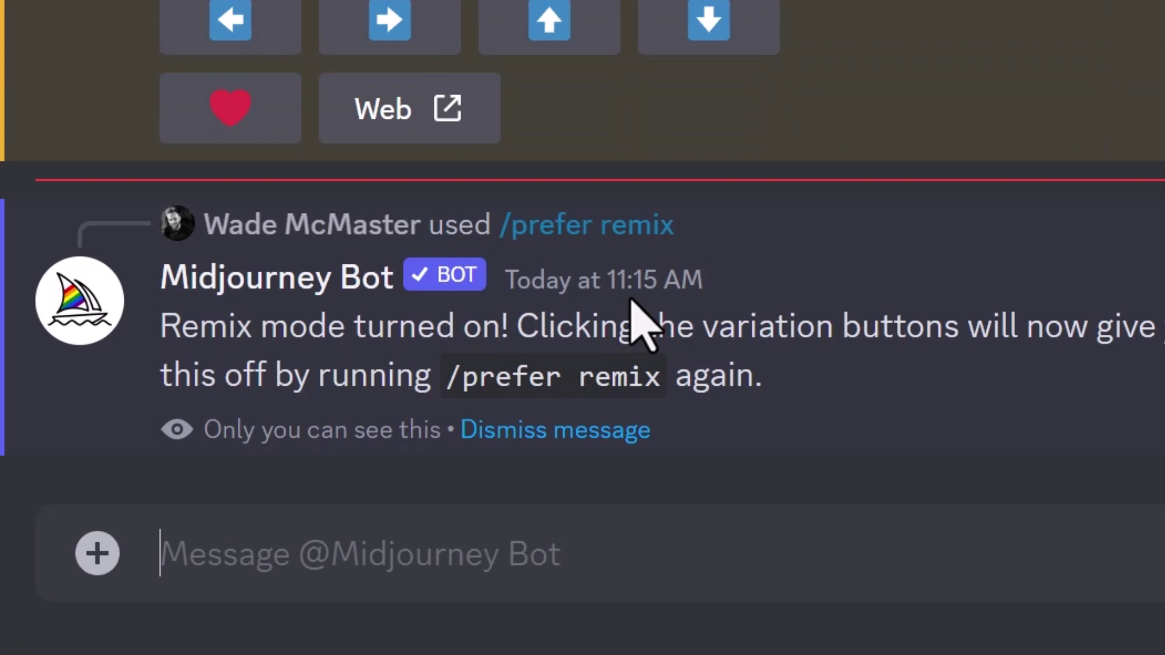
- View the Remix Prompt form for a variation of the fourth image and close it without submitting
scroll(658, 312, up, 10)
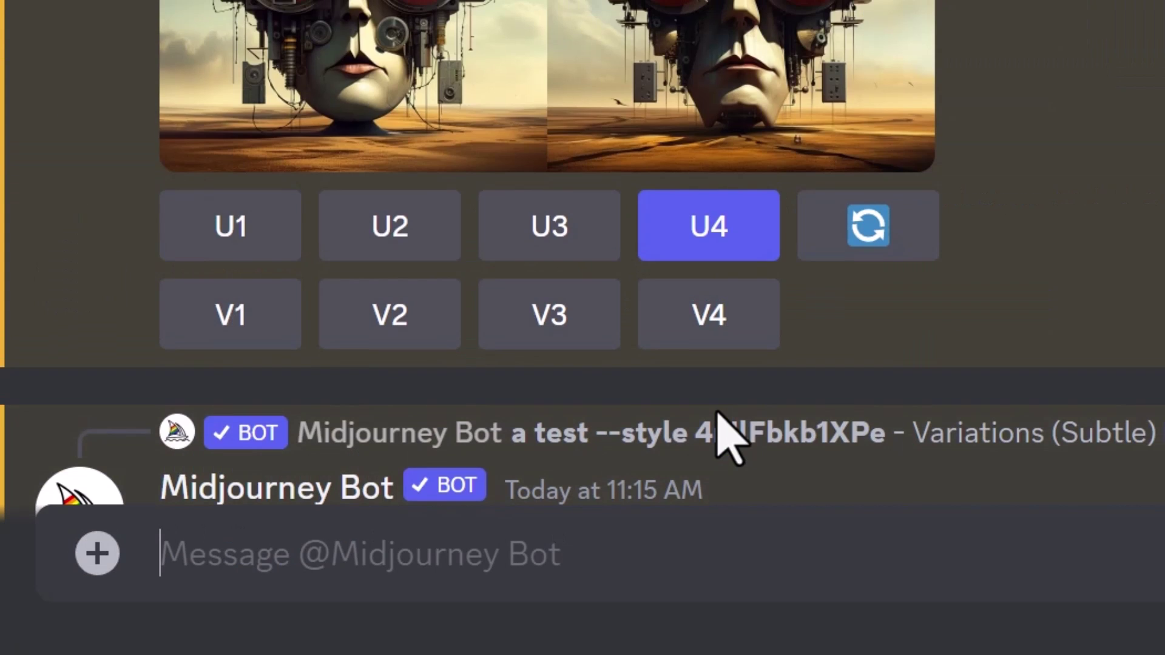
click(708, 328)
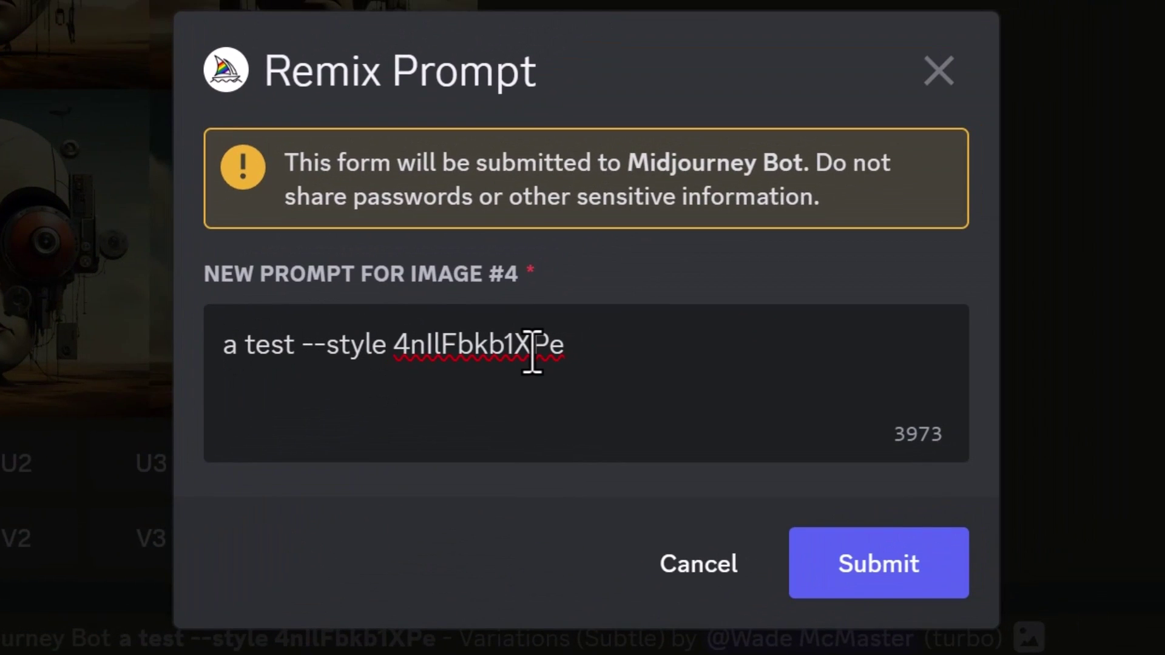
click(937, 73)
- Vary the region around the upscaled face's left red eye, replacing the prompt with "black hole", and submit it
scroll(419, 413, down, 10)
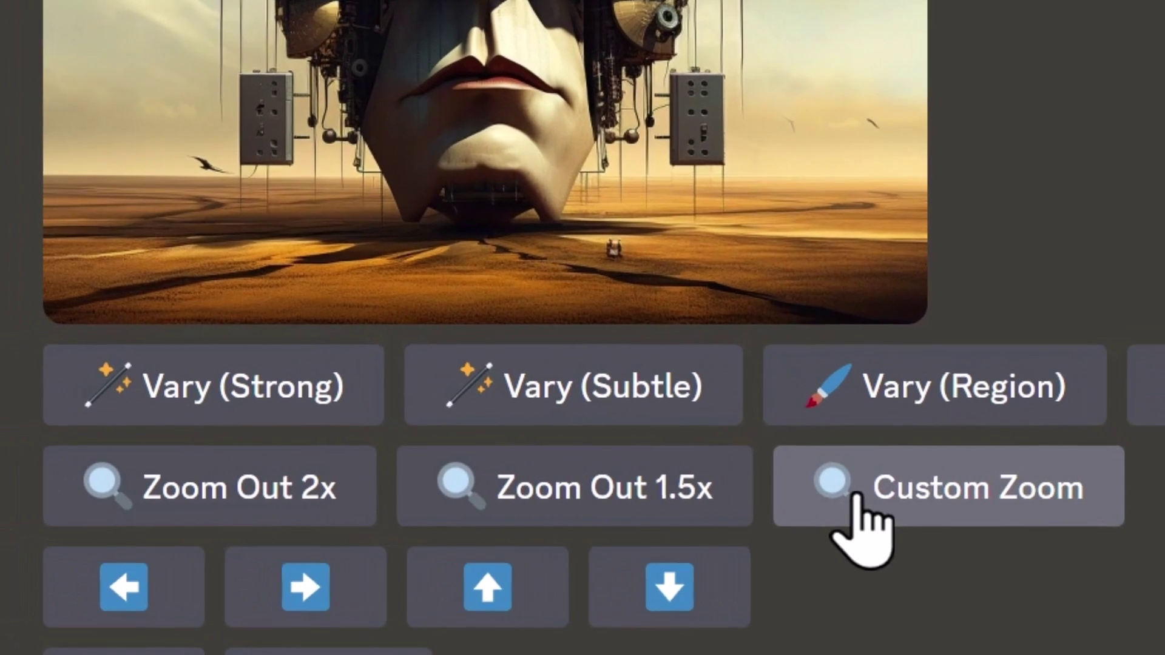
click(897, 392)
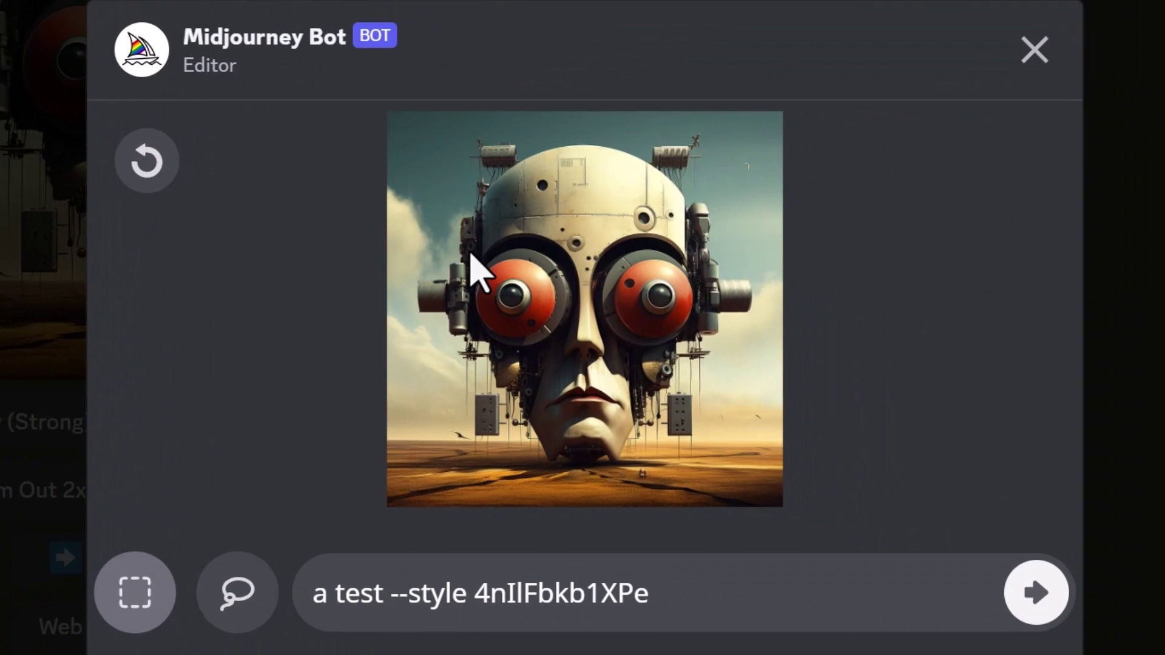
drag(878, 130, 1057, 314)
drag(596, 389, 598, 386)
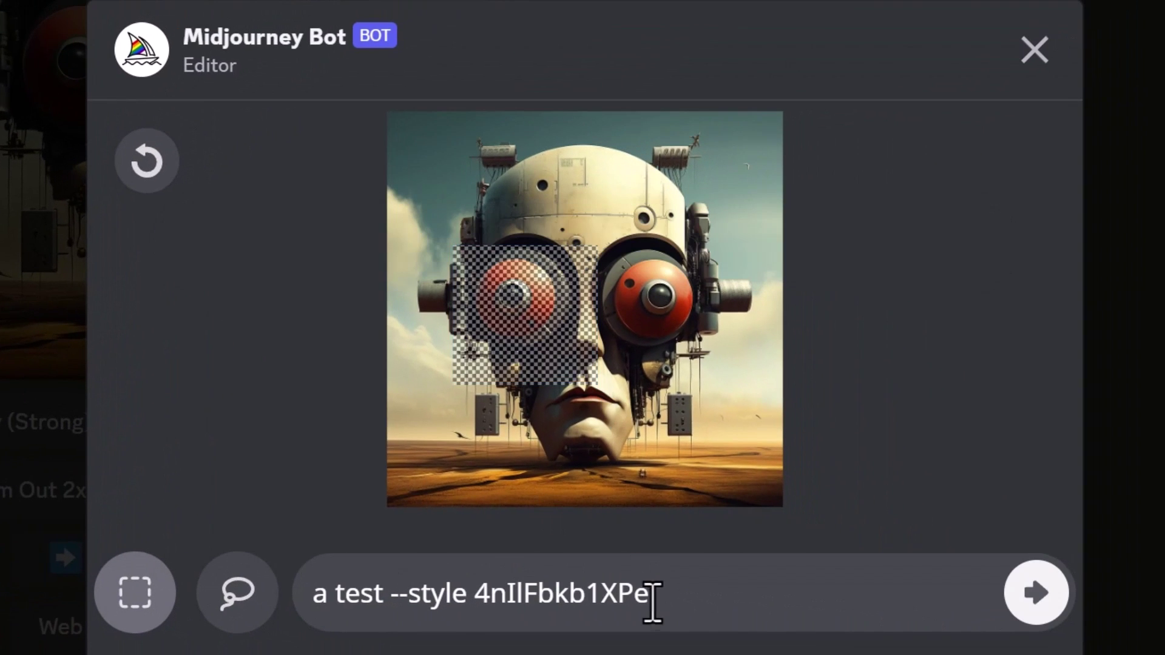
key(ctrl+a)
text(black hole)
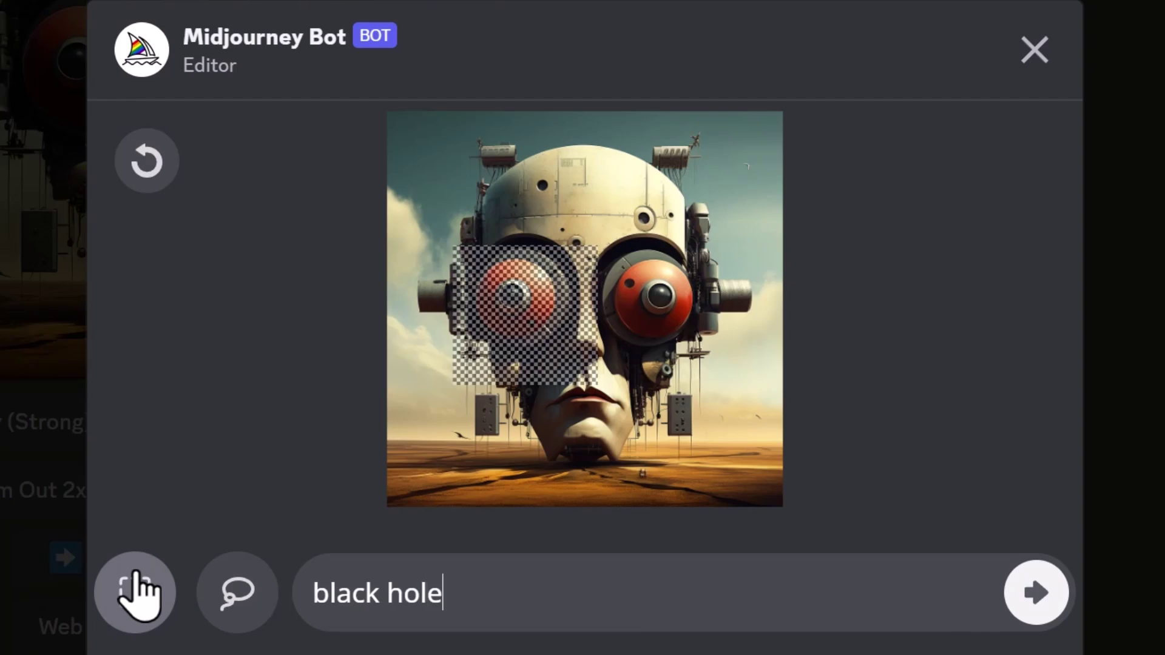
click(1017, 603)
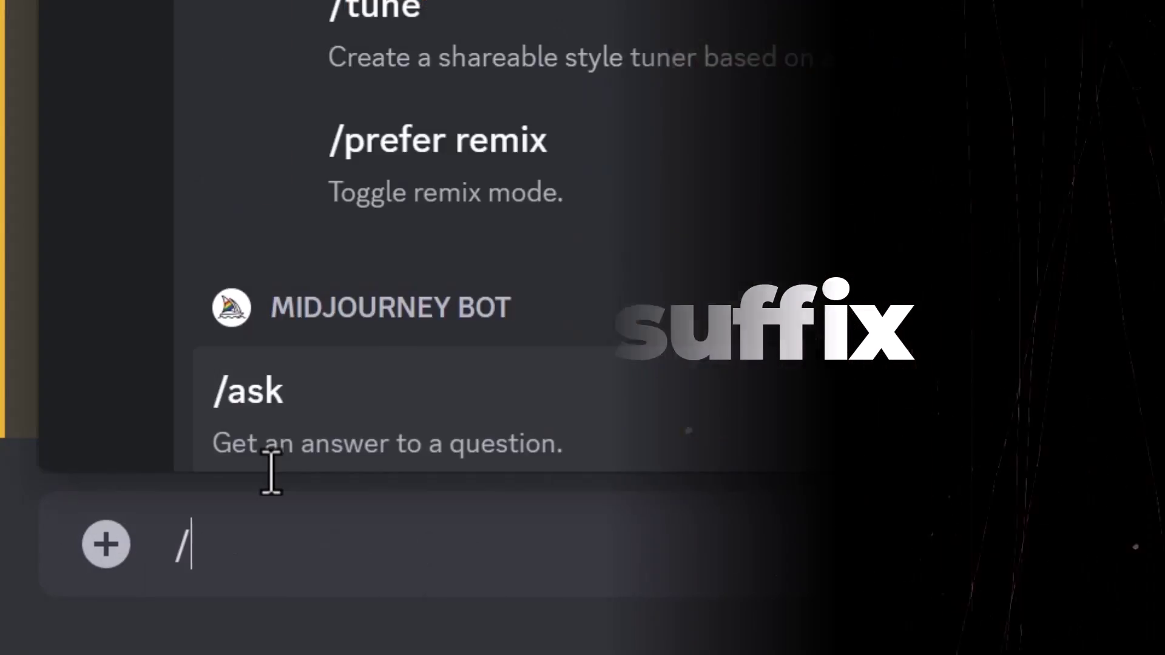
- Set the automatic prompt suffix to "--ar 16:9 --video" with the /prefer suffix command
text(prefer suffix)
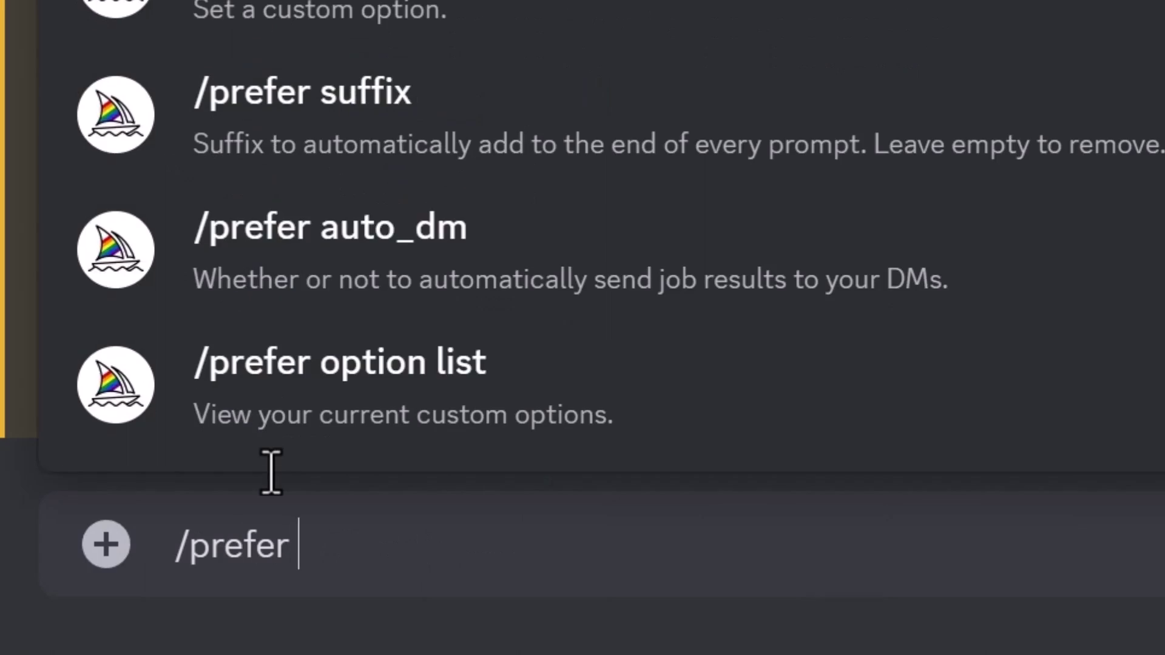
click(308, 437)
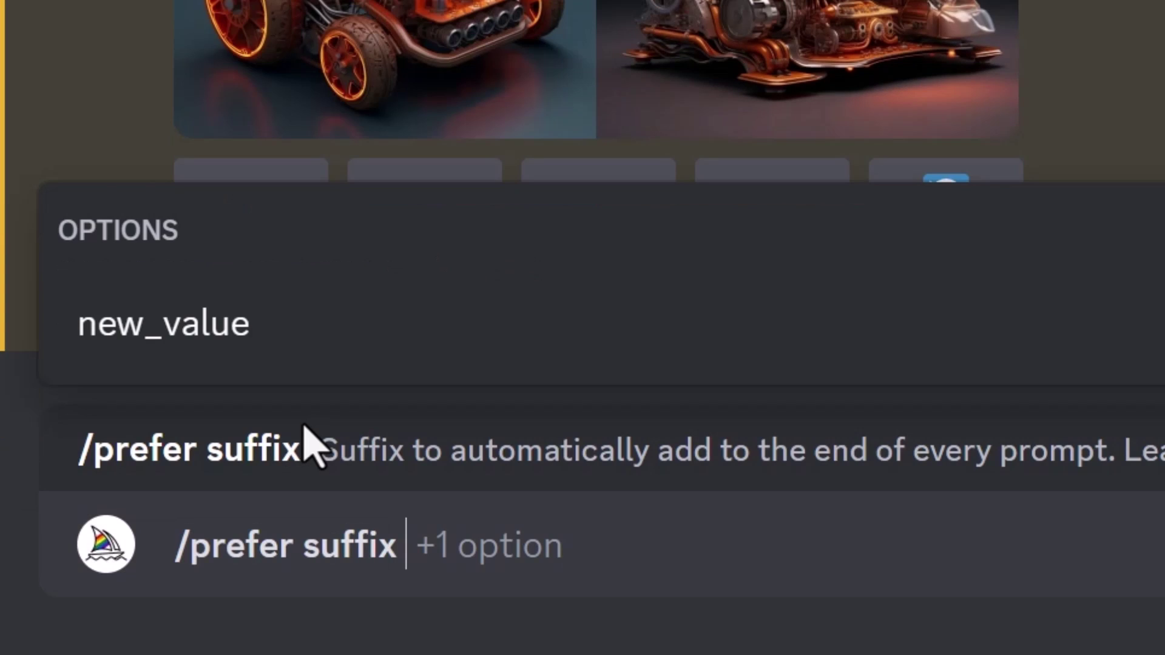
text(--ar )
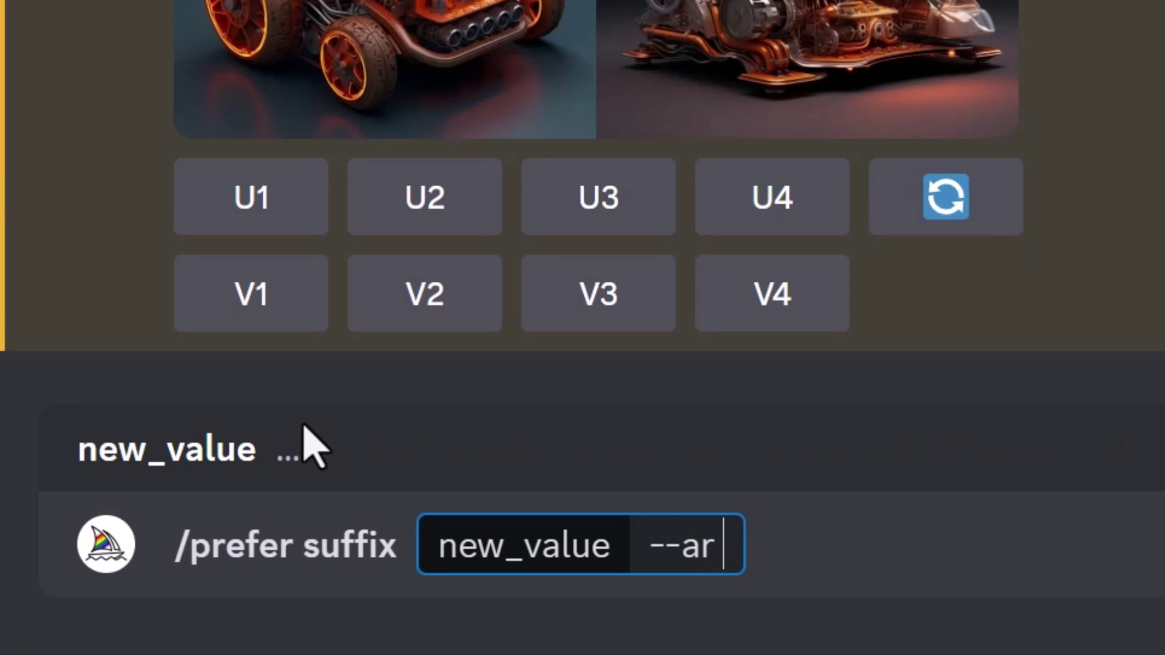
text(16:9)
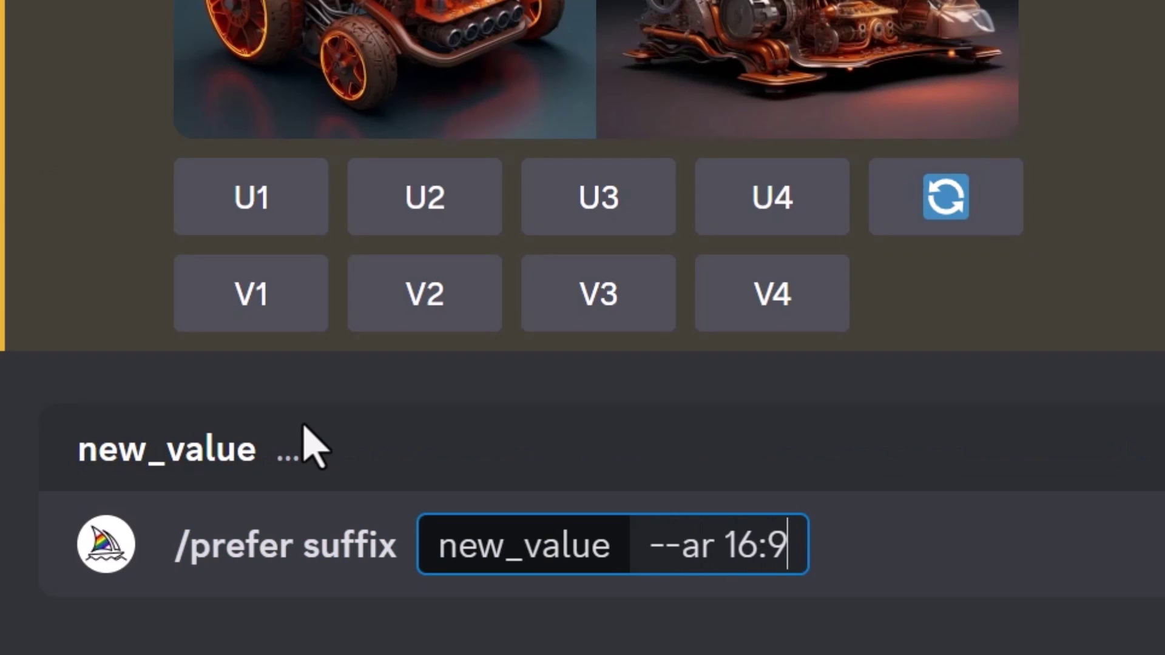
text( --video)
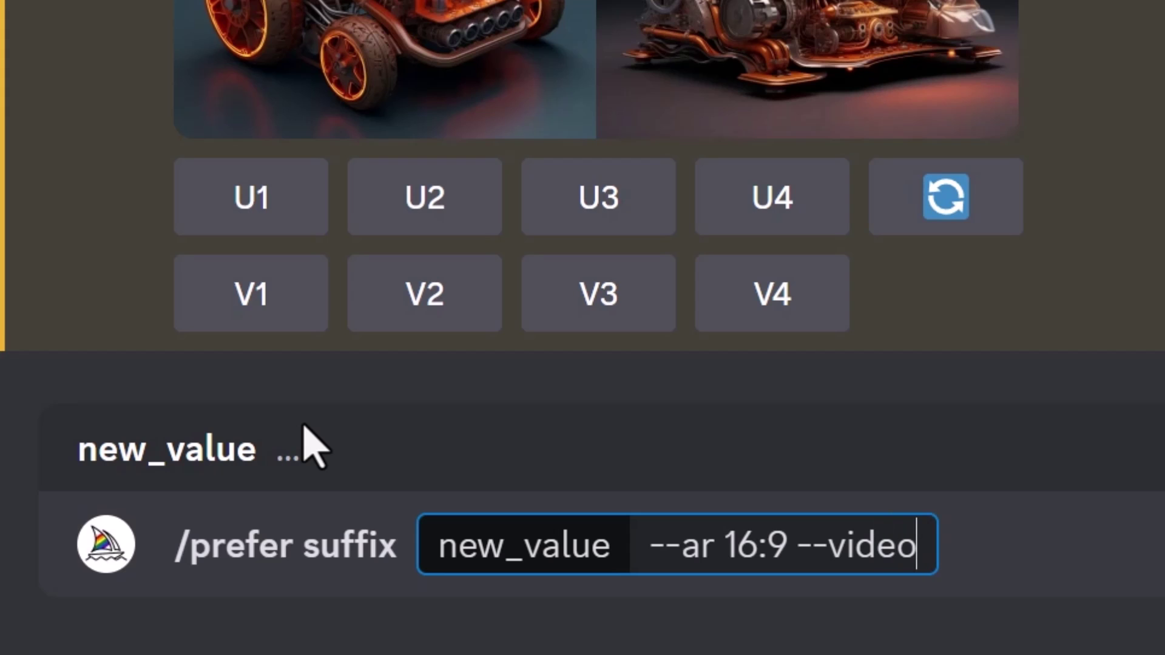
key(Return)
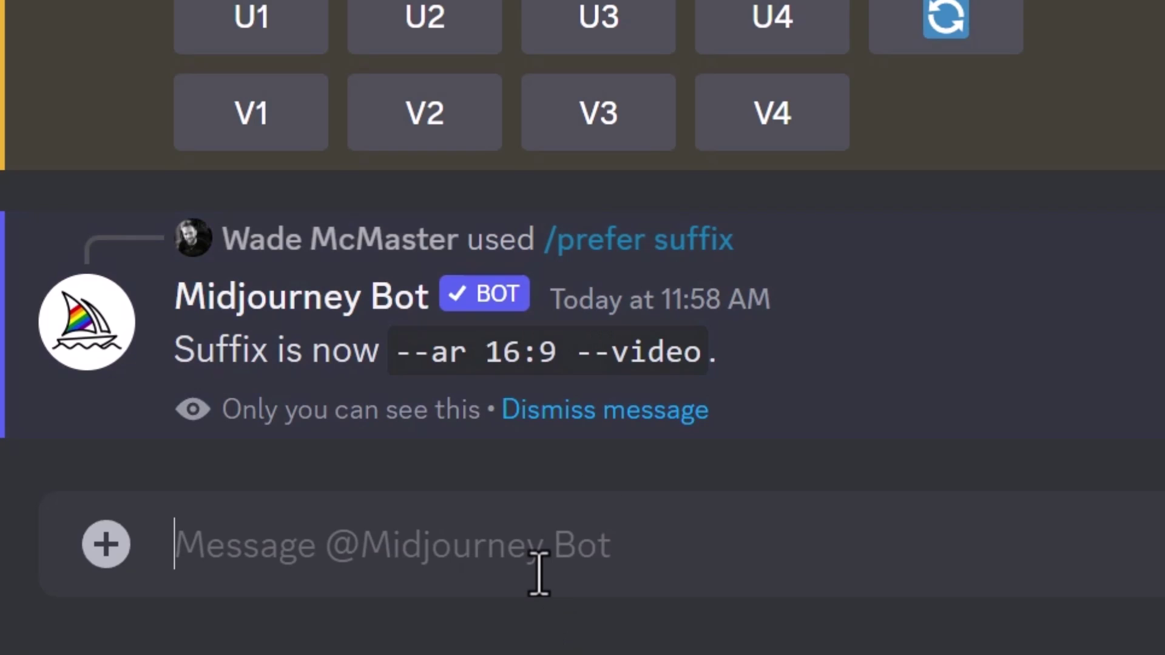
- Generate images with /imagine using the prompt "a rocket flying through a loungeroom" and review the resulting grid
text(/imagine a rocket flying through a loungeroom)
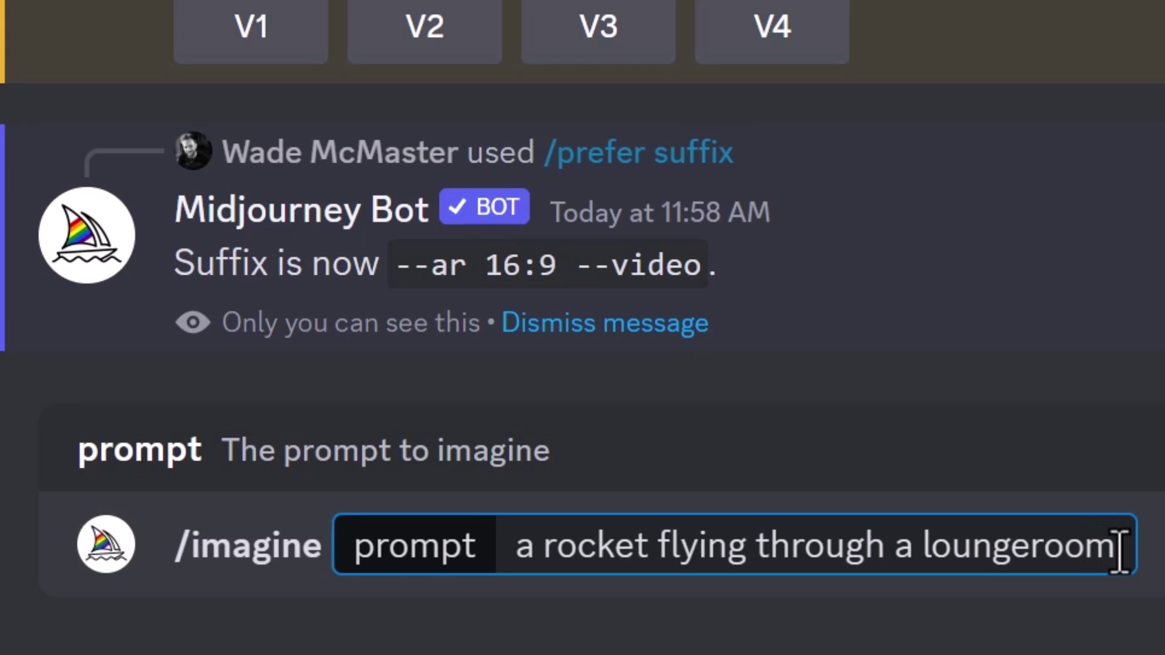
key(Return)
drag(820, 419, 1030, 429)
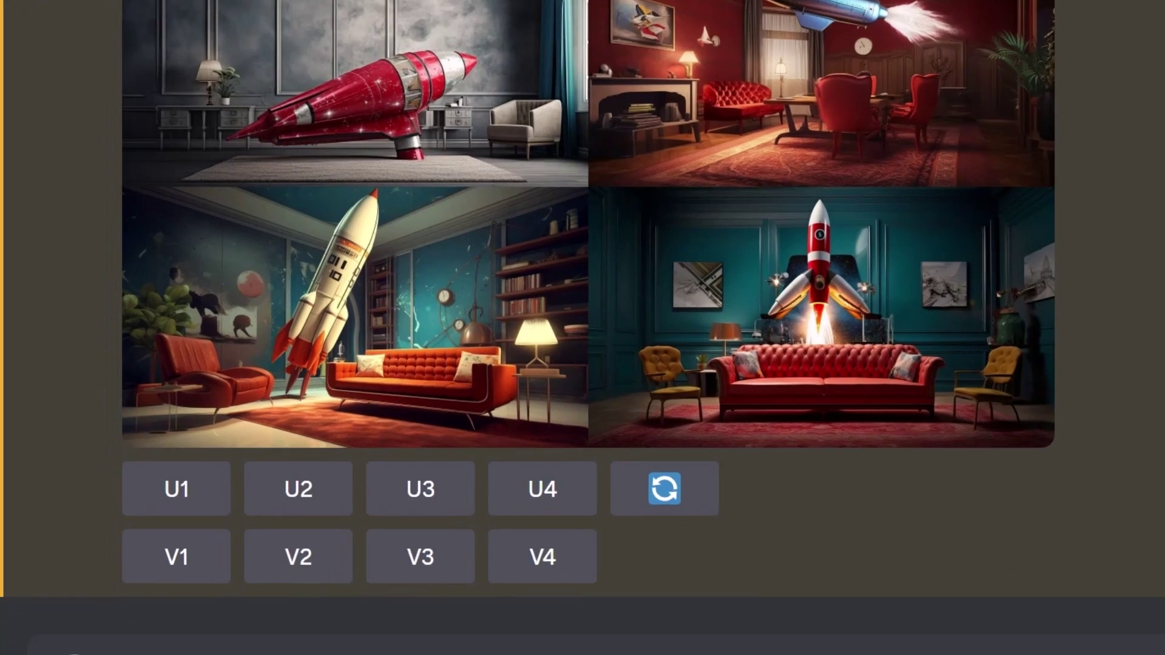
- Remove the automatic prompt suffix by running /prefer suffix without a new value
click(403, 559)
text(/pre)
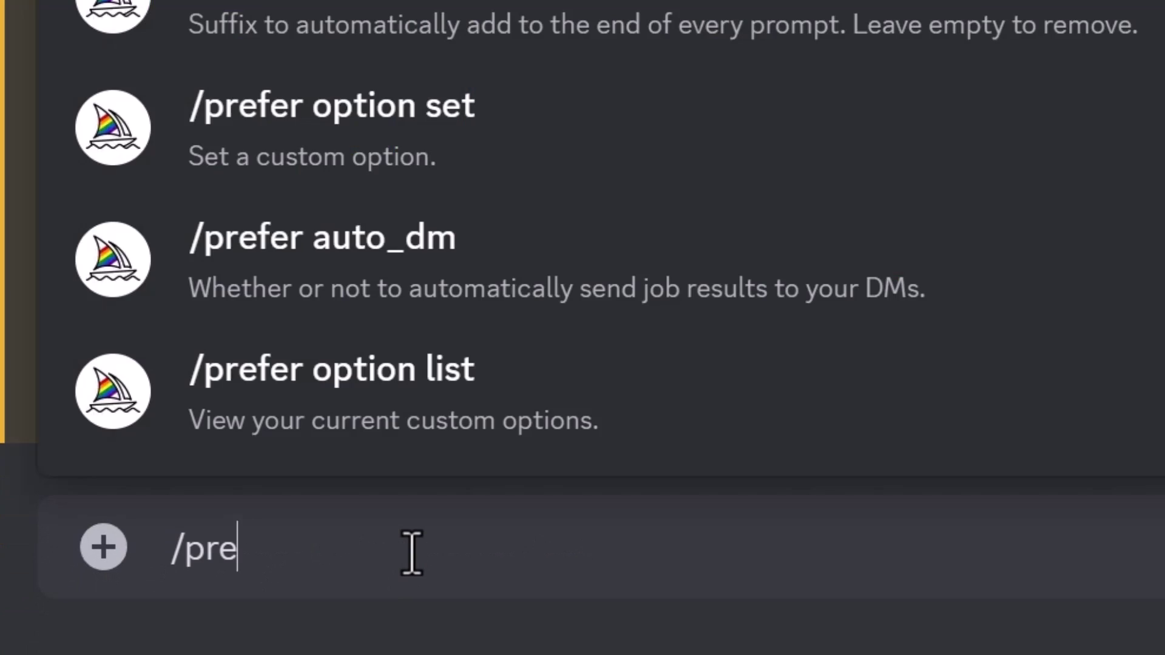
text(fer suffix)
key(Tab)
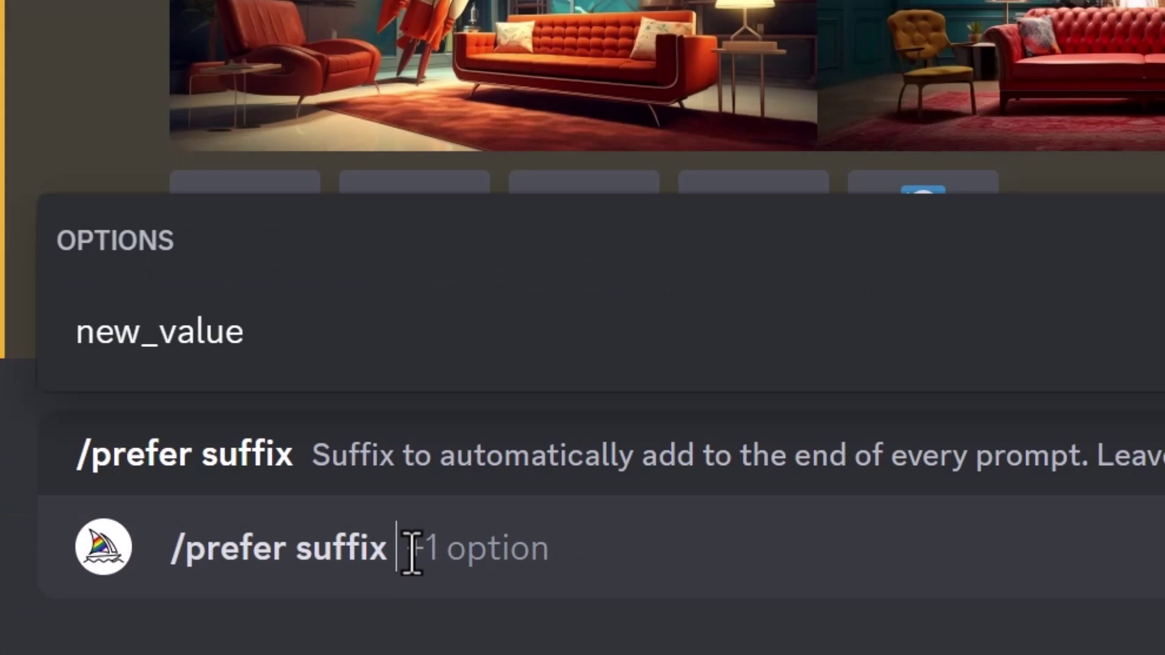
key(Return)
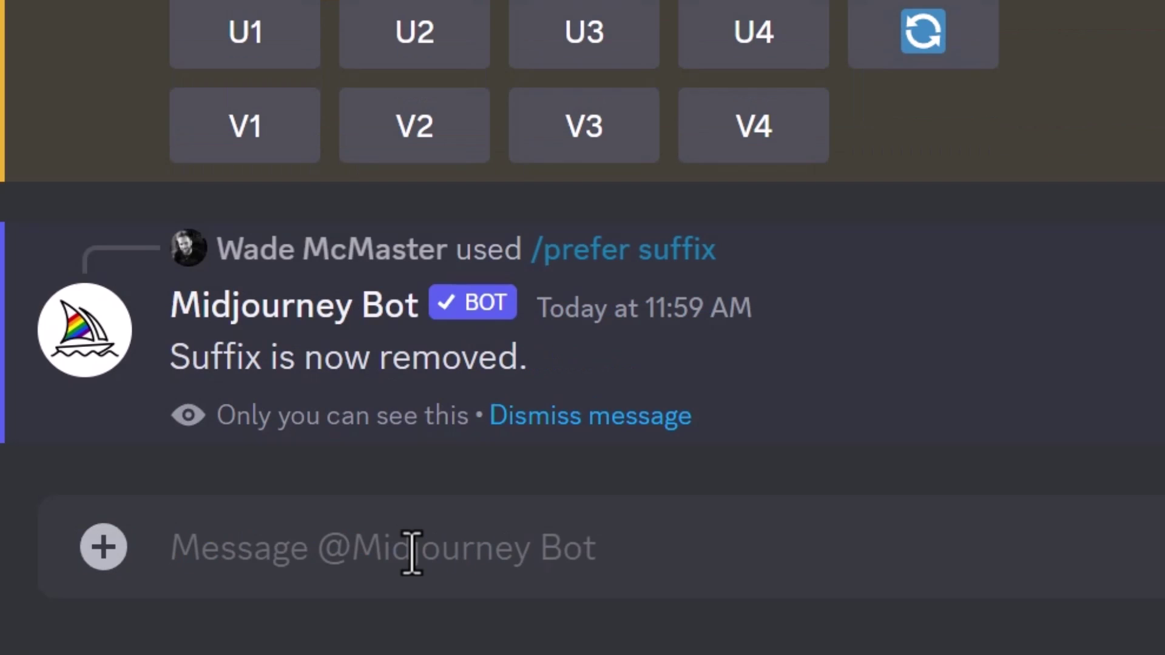
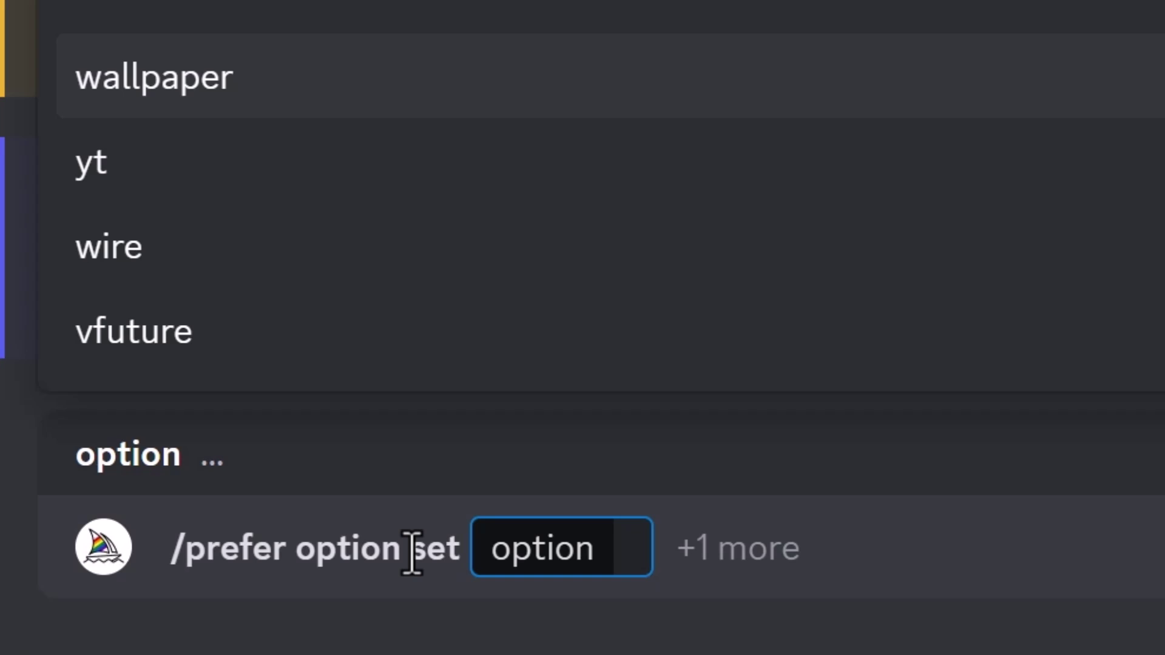
- Create the custom option hypo1 with the value "extremely bright colors, fluro colours --ar 3:1 --niji" using /prefer option set
text(hypo1)
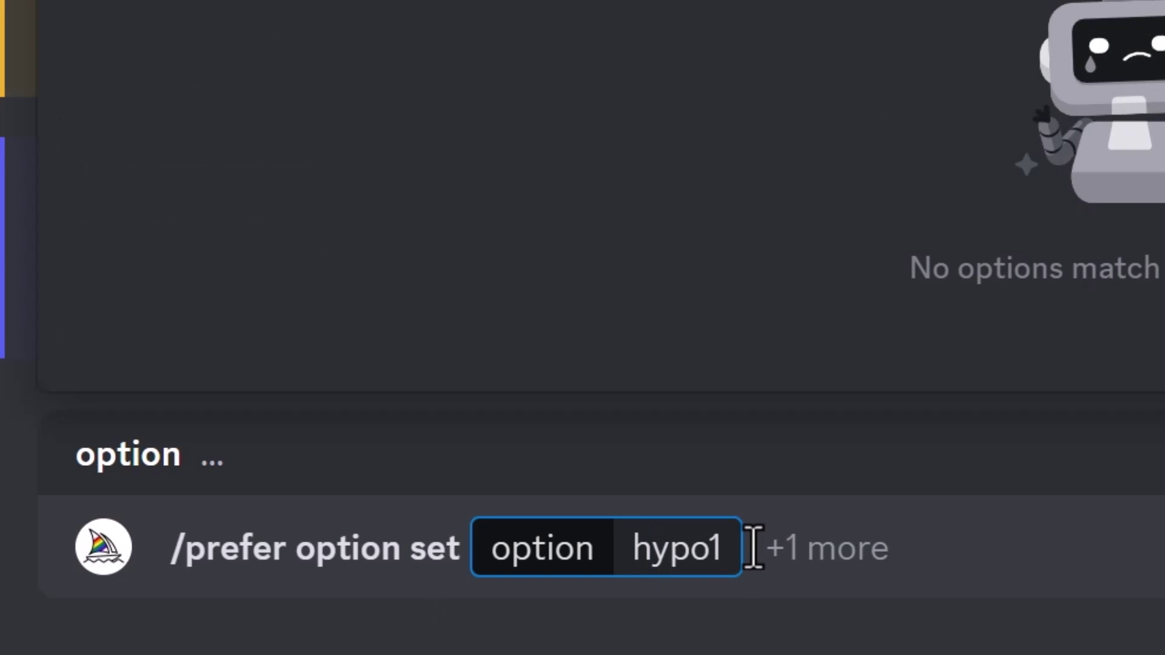
click(752, 546)
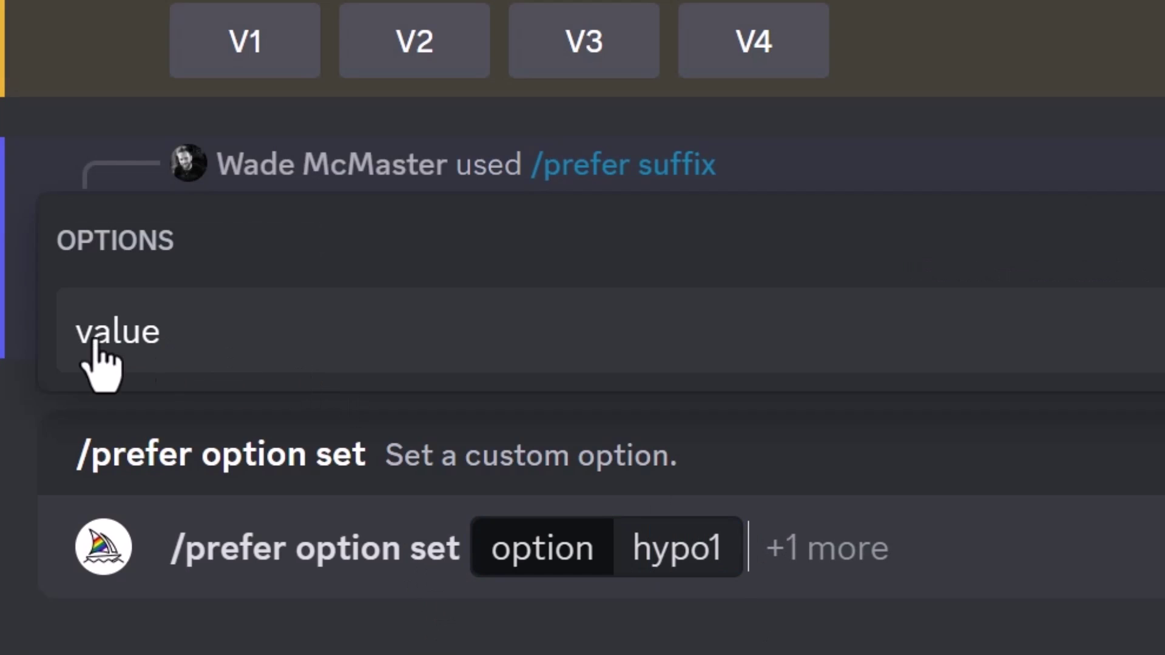
click(131, 338)
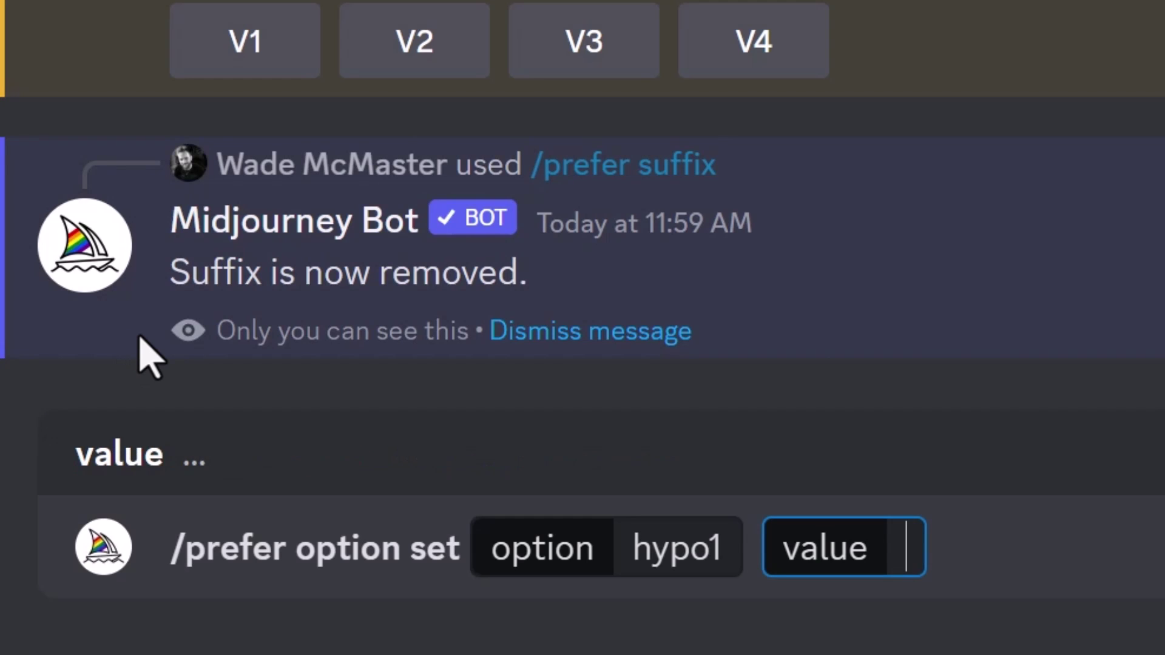
text(--ar )
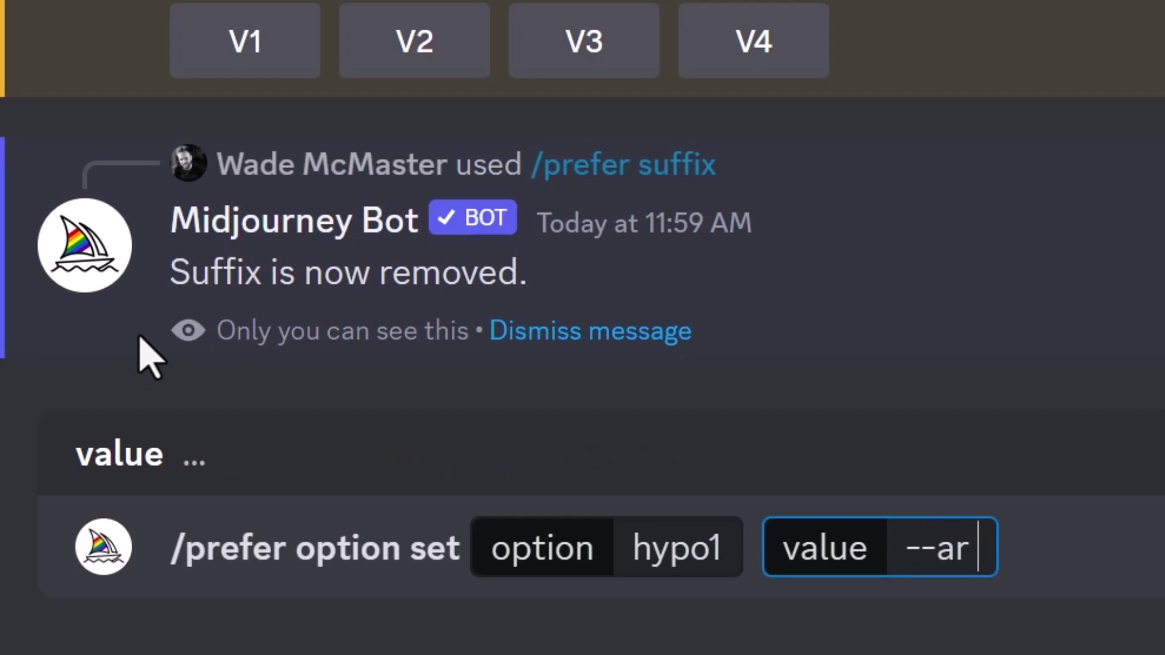
text(3:1 --n)
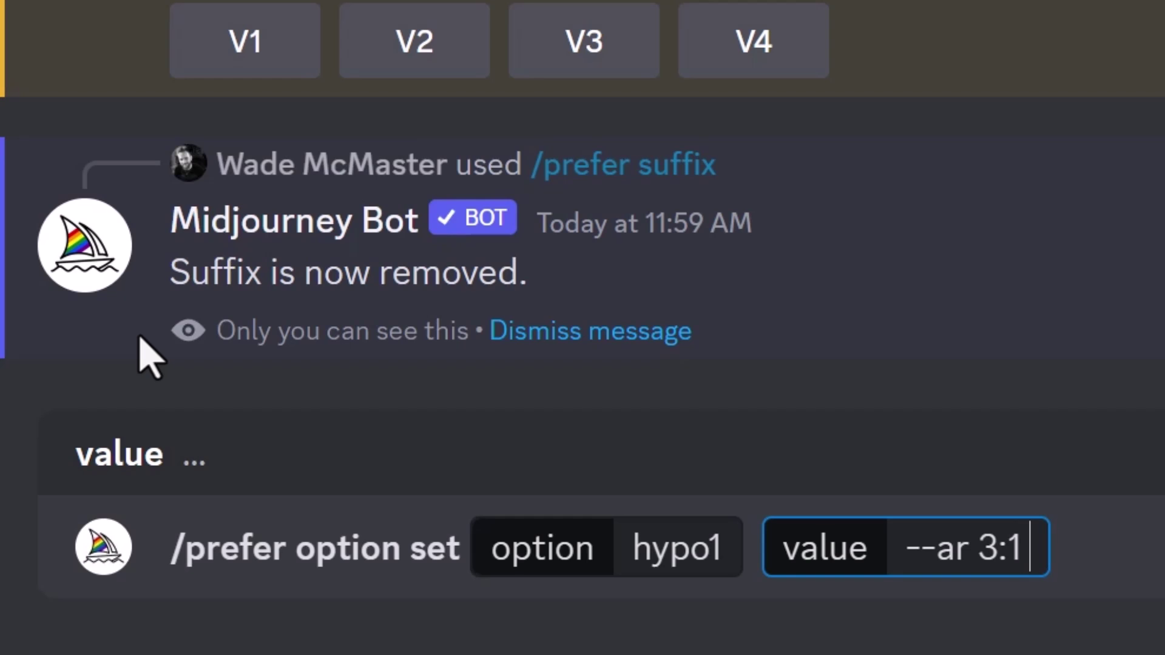
text(iji)
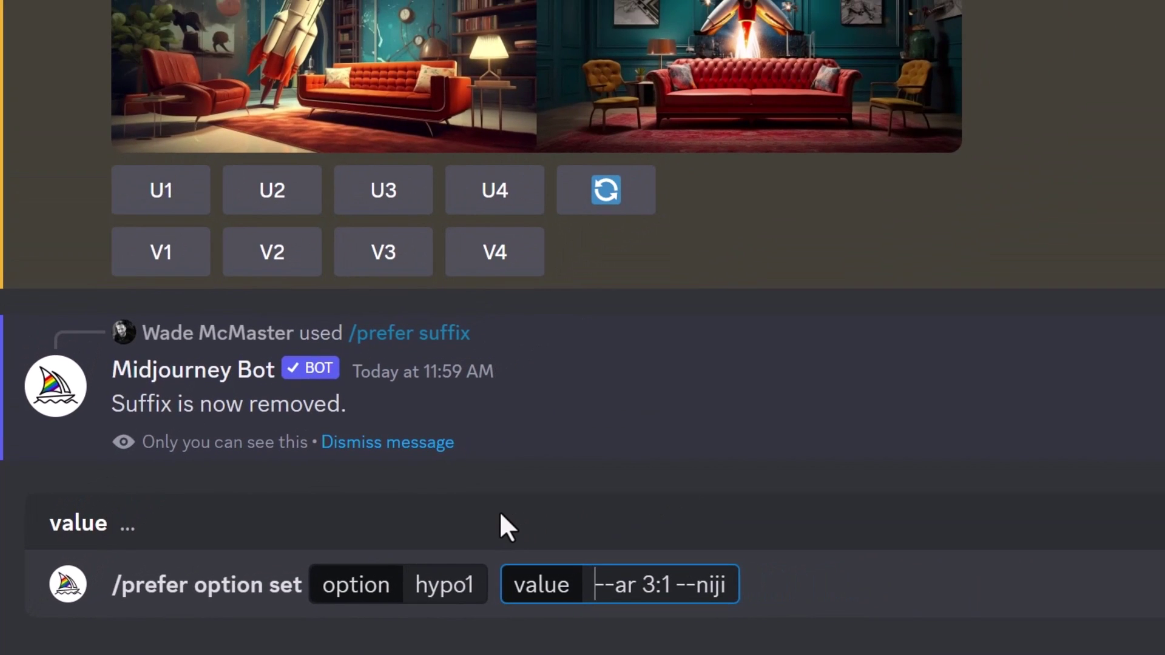
key(Home)
text(extremely bright colors, fluro colours)
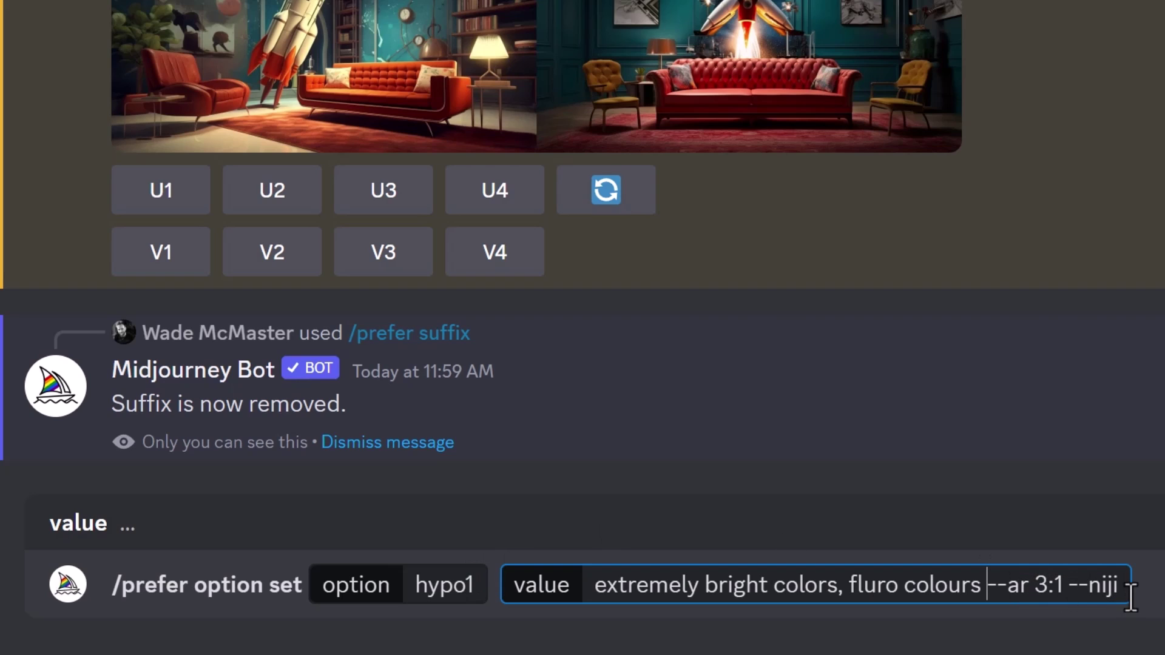
key(Return)
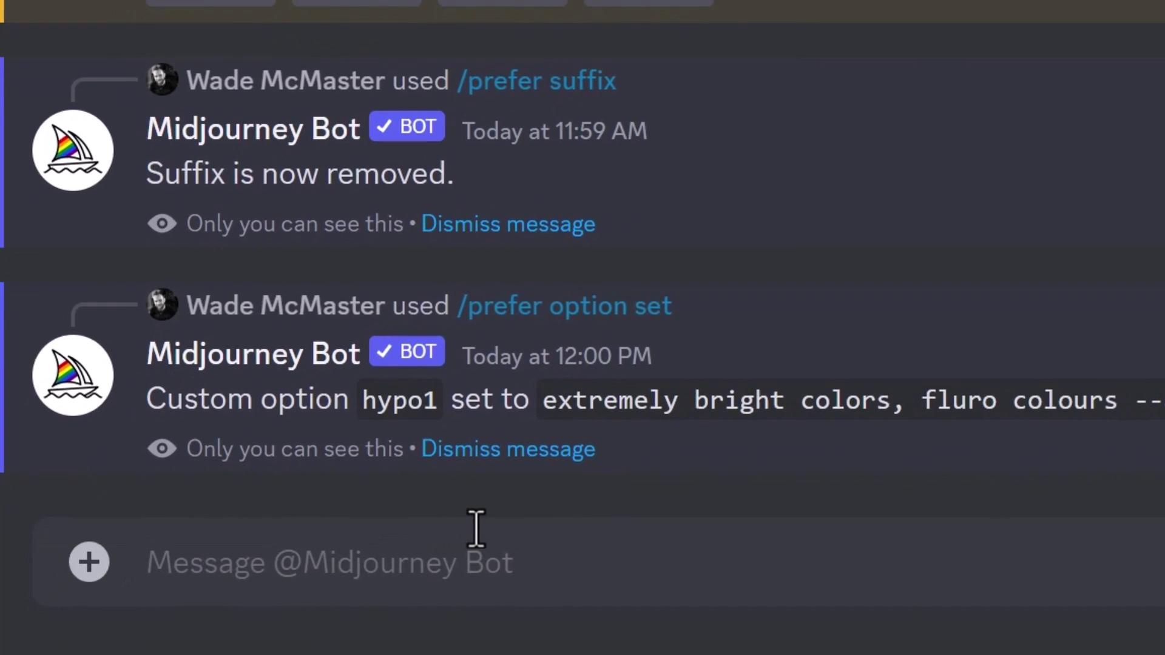
- Generate images with /imagine using the prompt "a person walking --hypo1" and check the expanded prompt text
text(/imagine)
key(Tab)
text(a person walking)
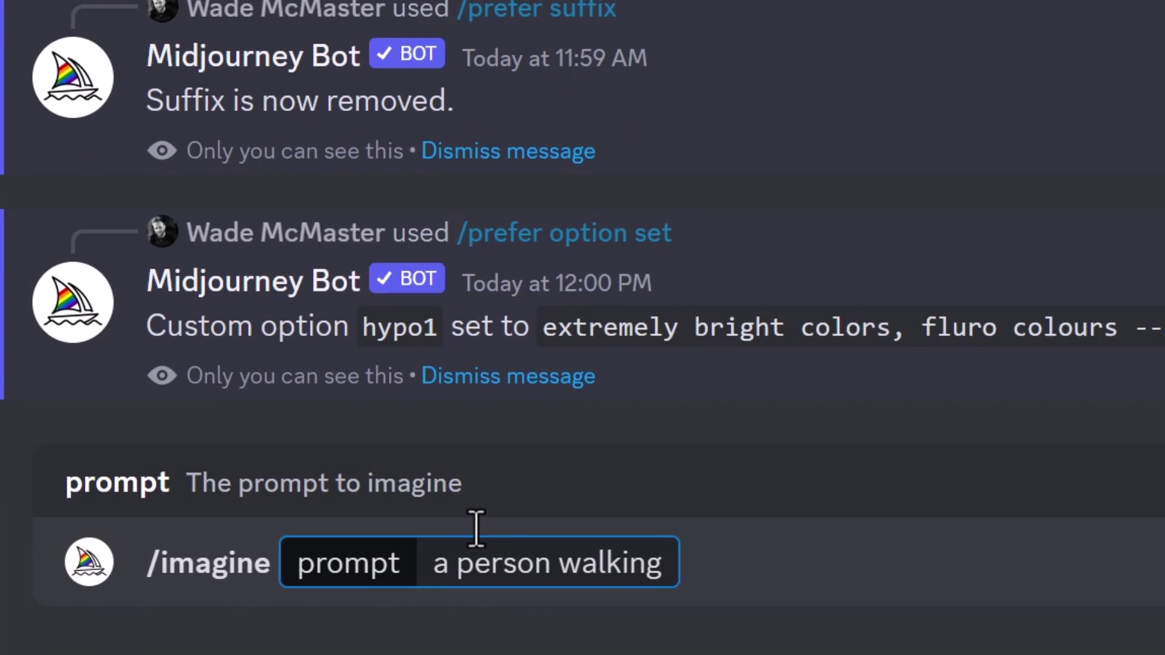
text( -)
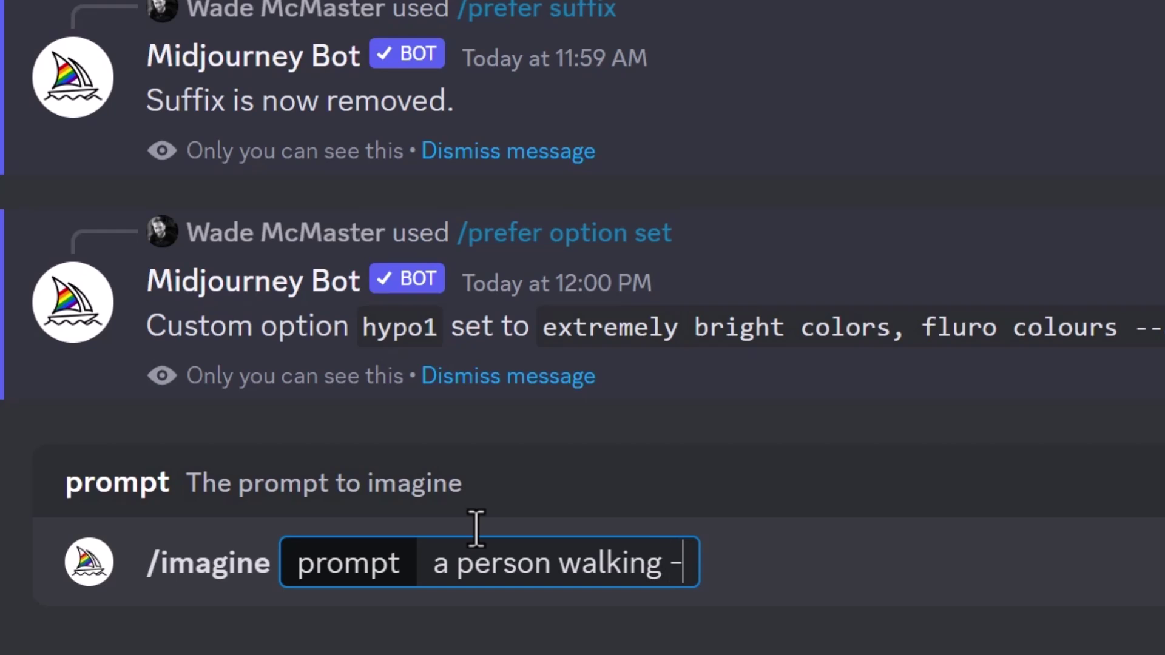
text(-hypo1)
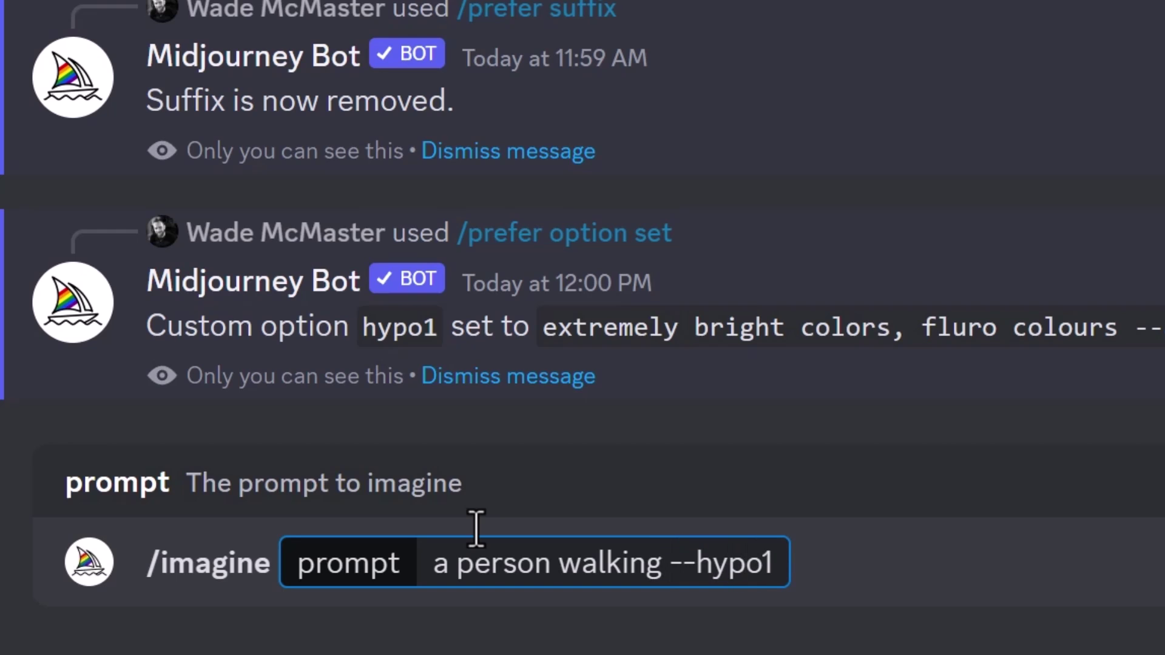
key(Return)
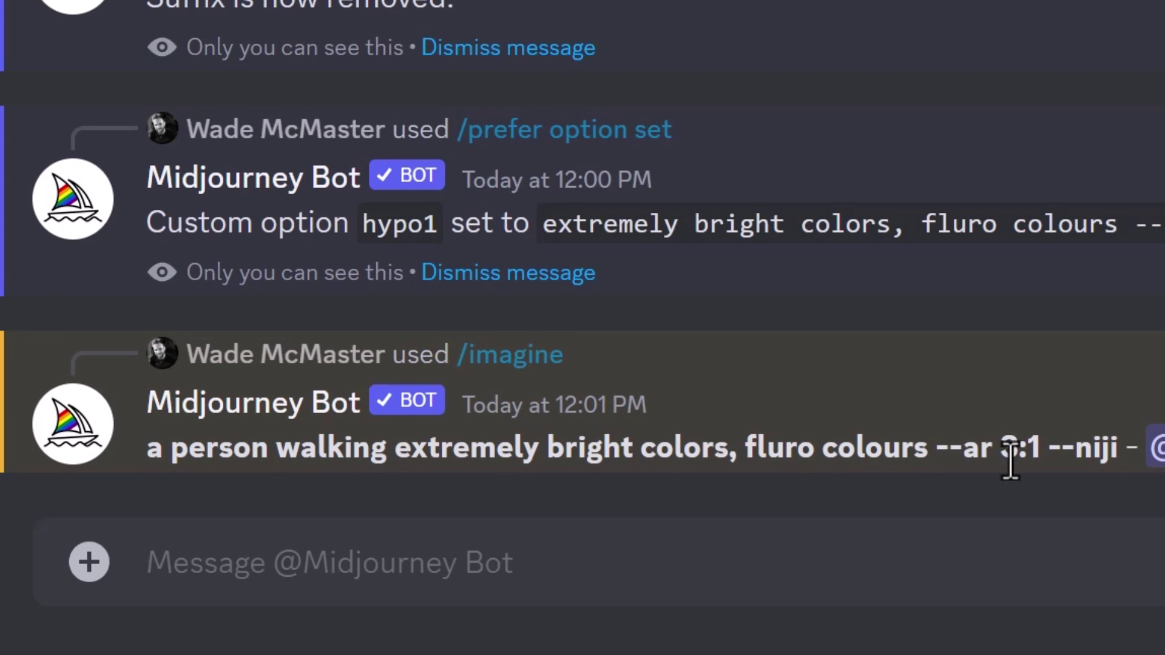
drag(1120, 449, 410, 451)
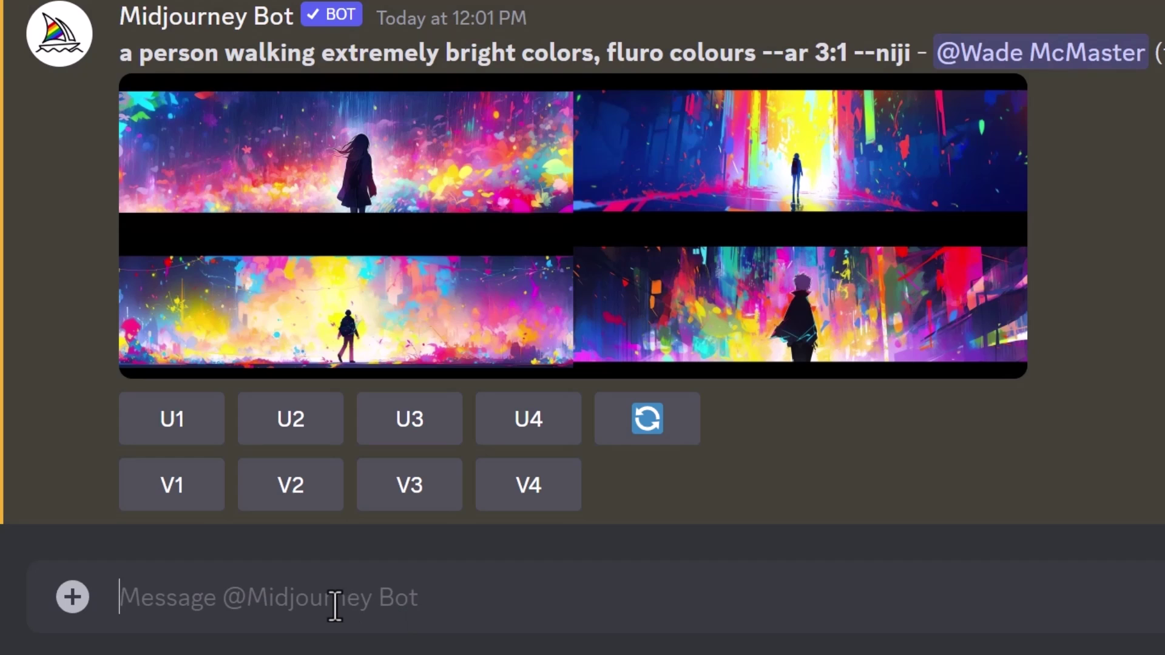
- Remove the custom option hypo1 by running /prefer option set for it without a value
text(/prefer option)
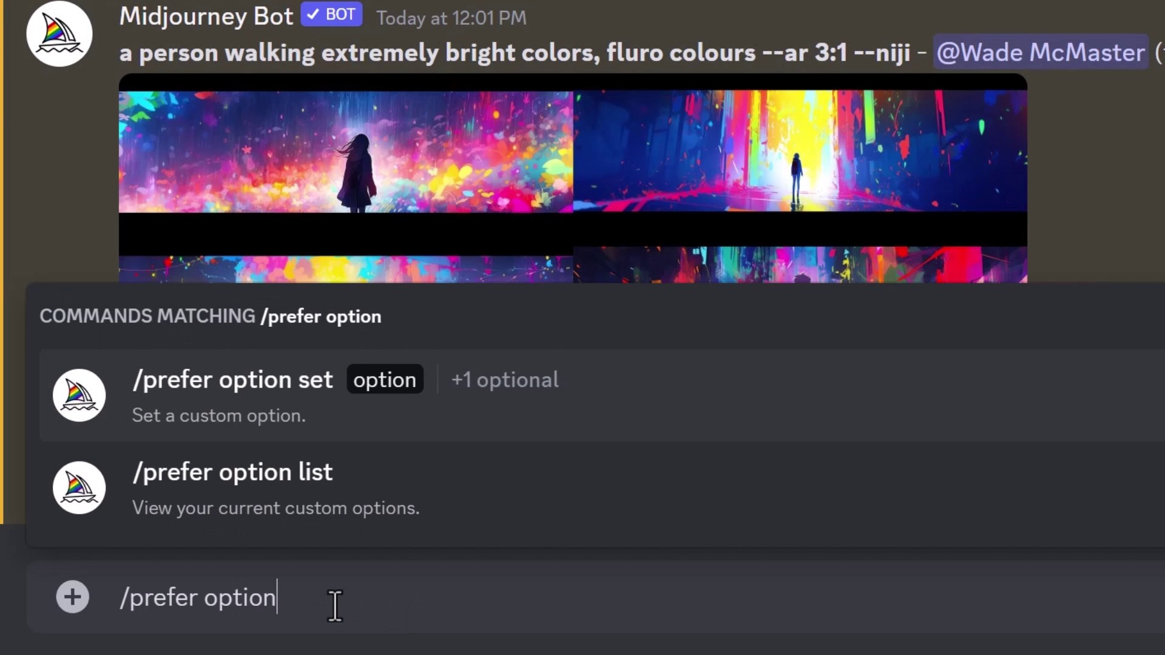
click(338, 411)
text(hypo)
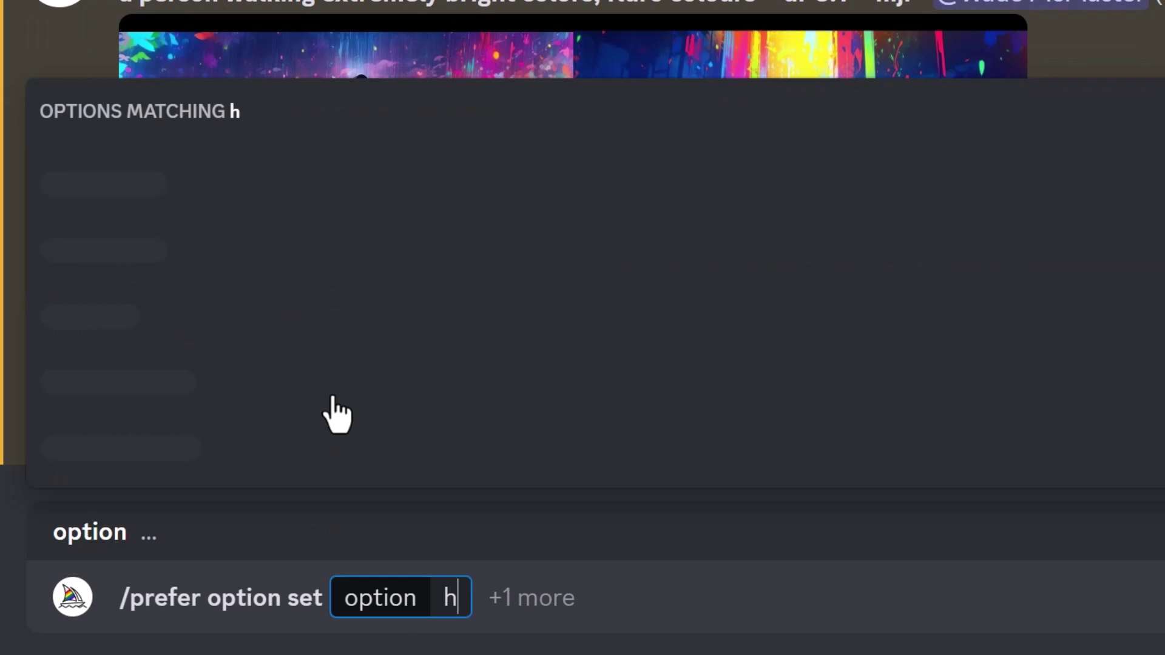
text(1)
key(Tab)
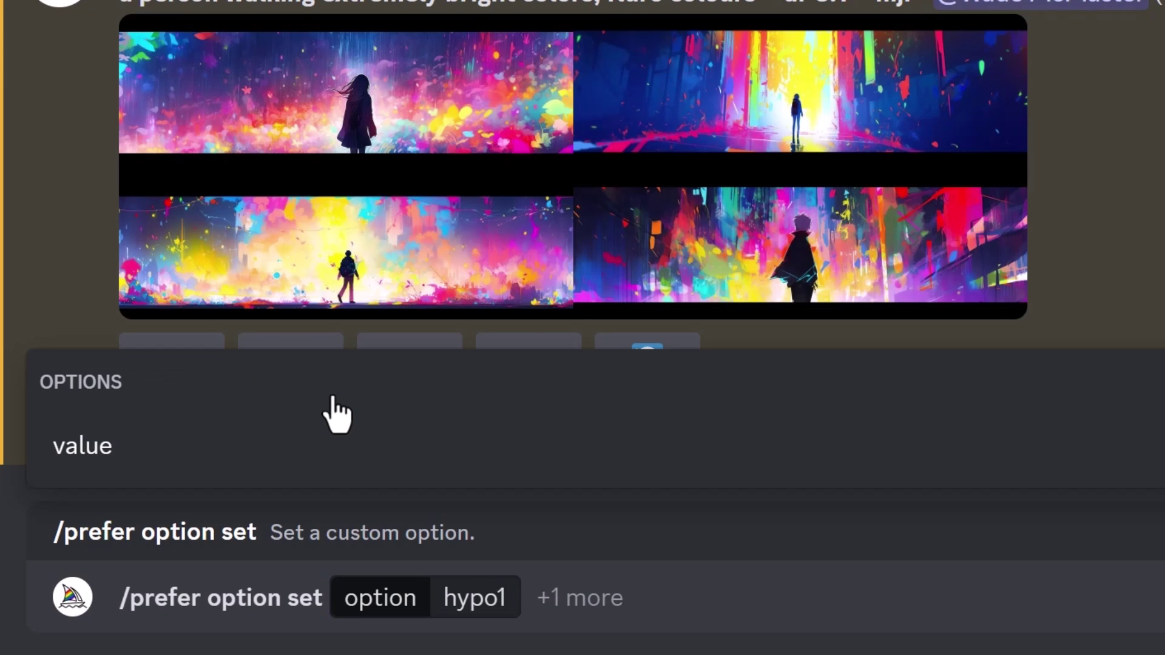
key(Return)
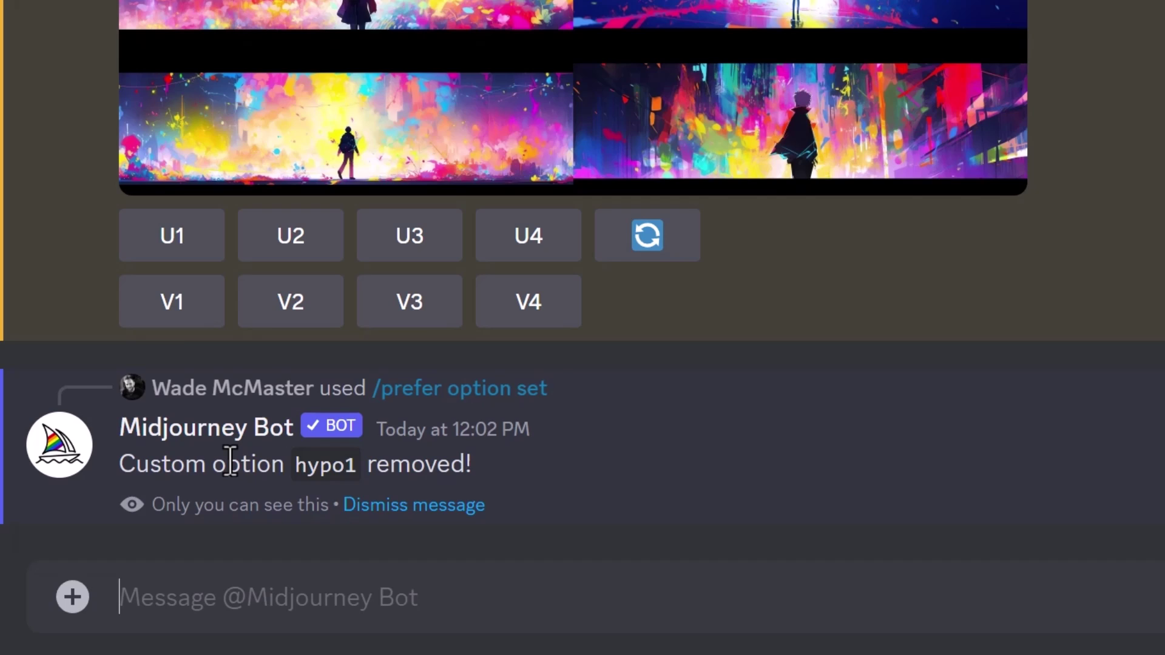
- List the saved custom options with /prefer option list and examine the vfuture option's style code
text(/prefer option)
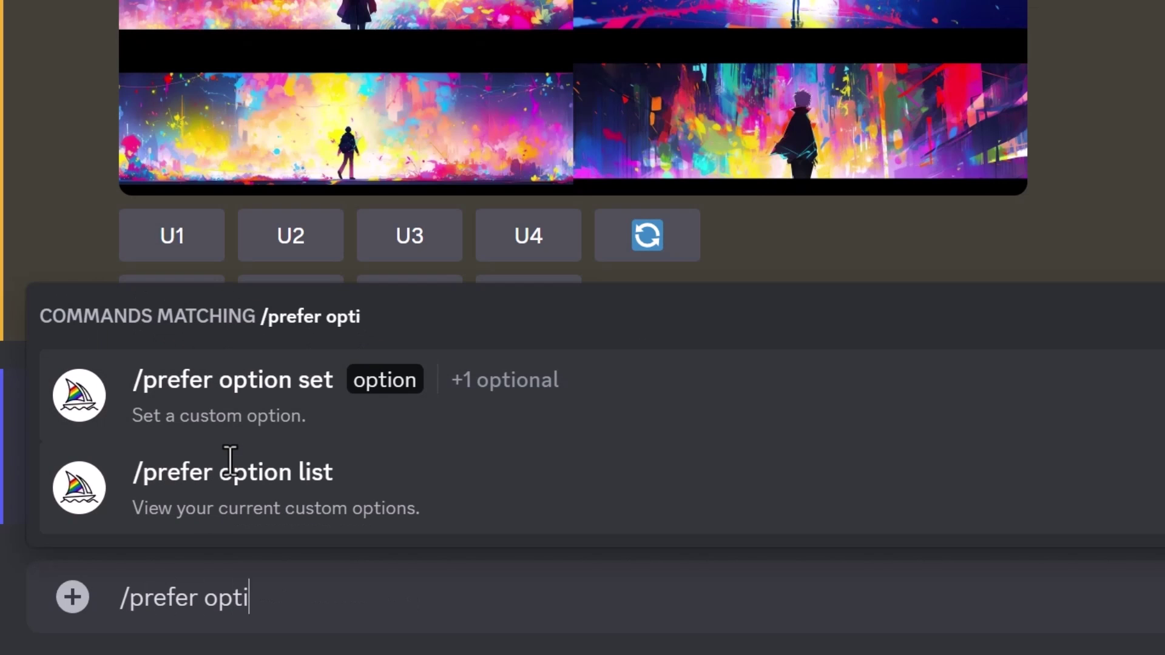
click(252, 485)
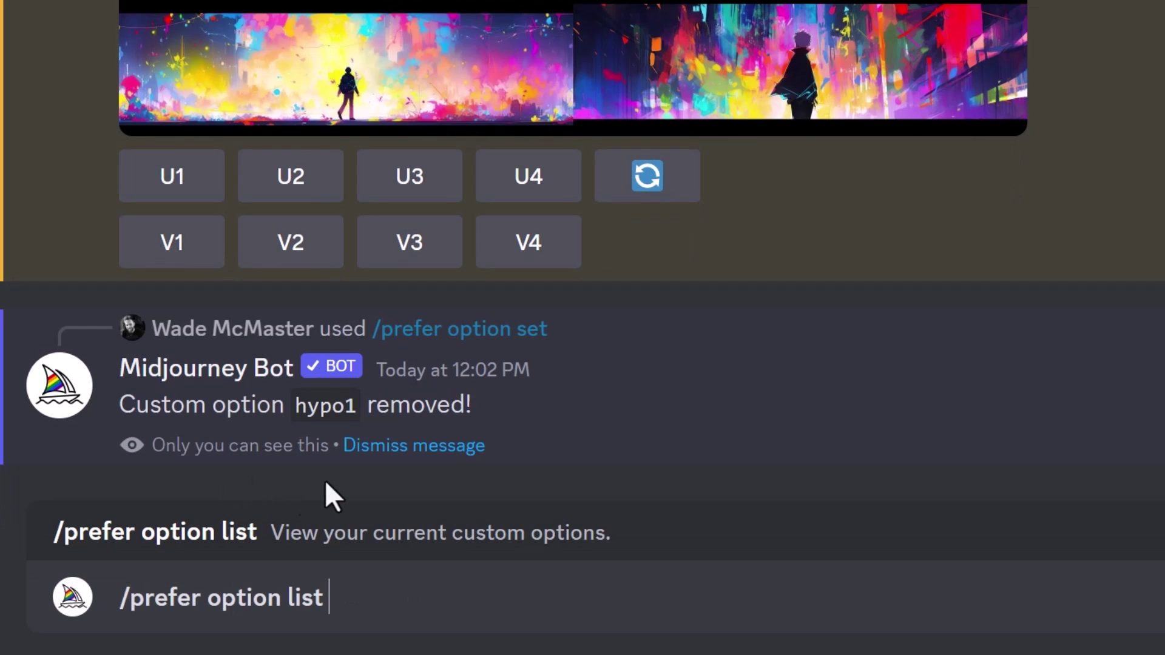
key(Return)
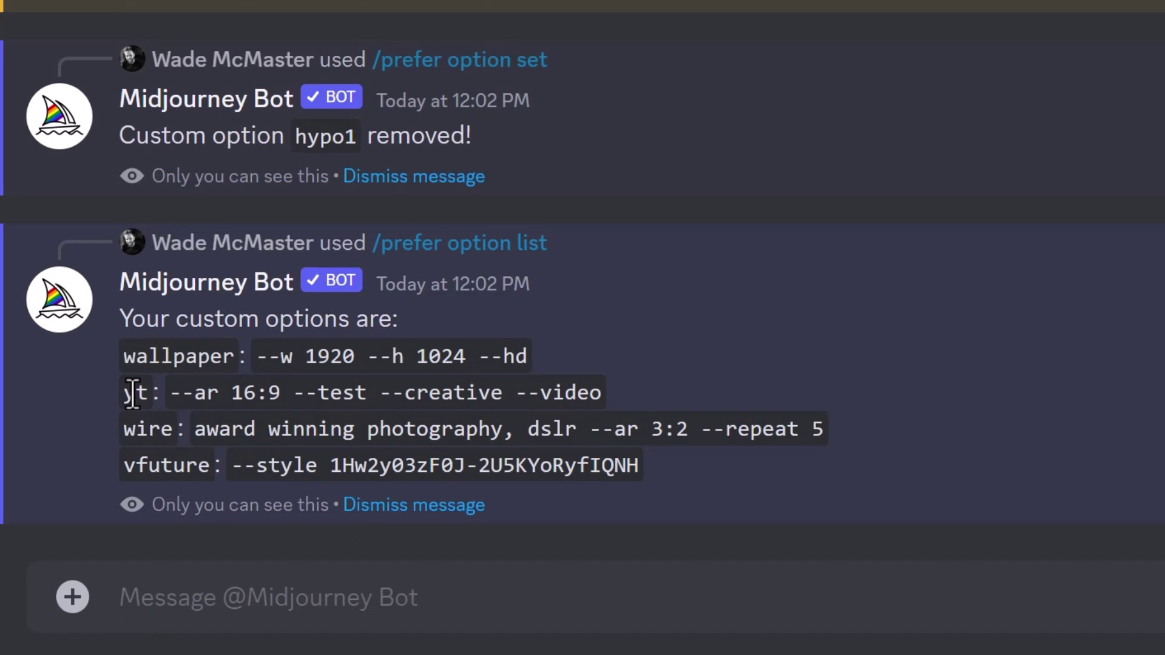
drag(245, 466, 625, 466)
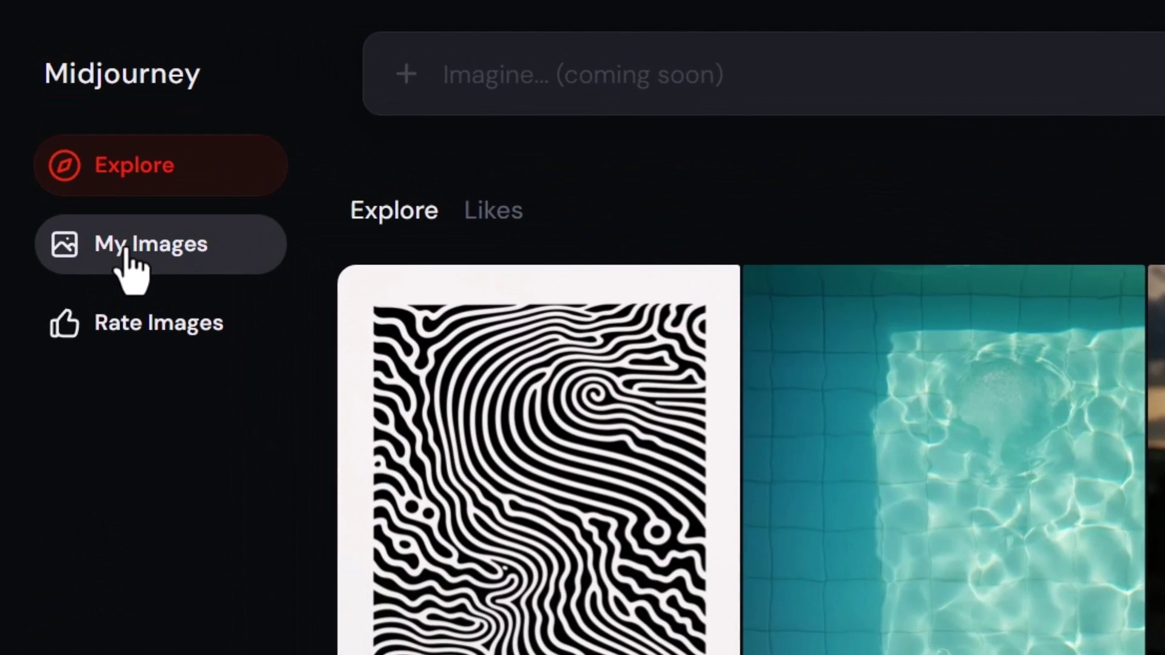
- On the Midjourney website, open the collection of own images and search its prompts for "santa"
click(72, 143)
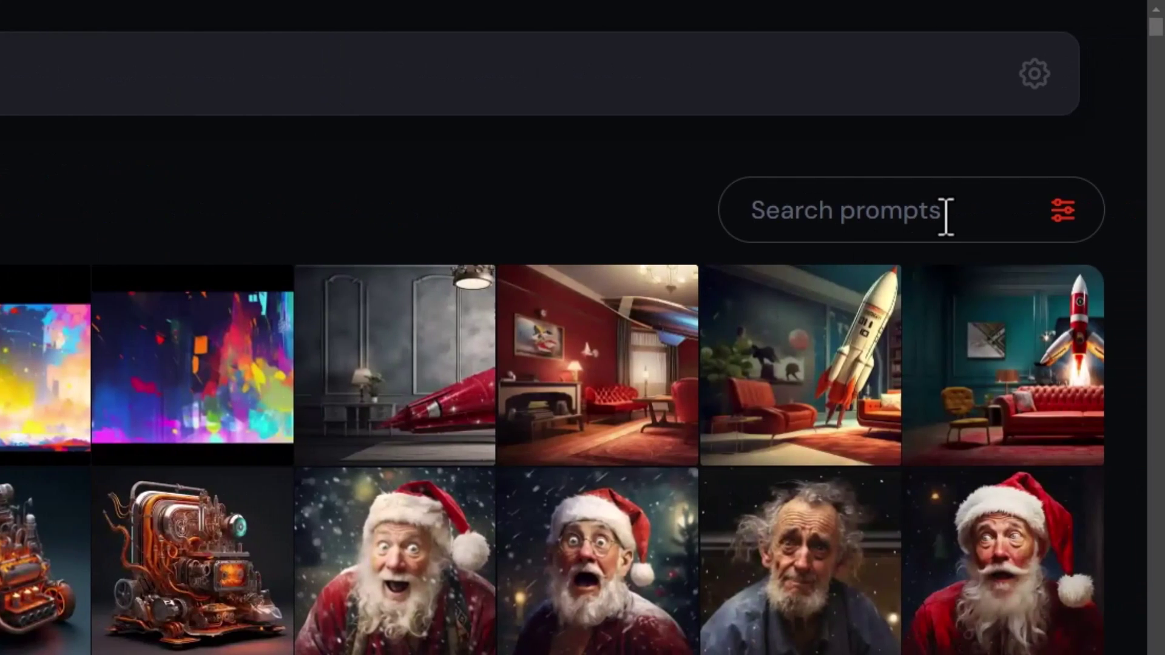
click(945, 215)
text(santa)
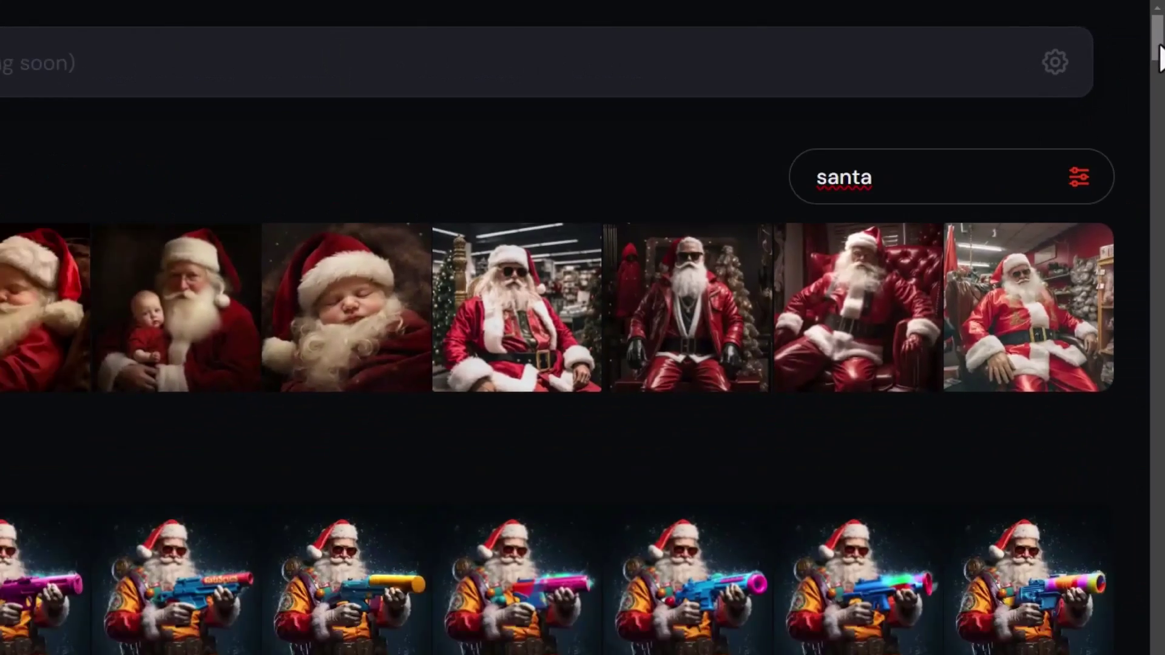
- Open the neon purple-and-teal bearded man image from 27 Feb 2023 in the santa results and copy its job ID
scroll(1159, 56, down, 3)
drag(1159, 56, 1159, 240)
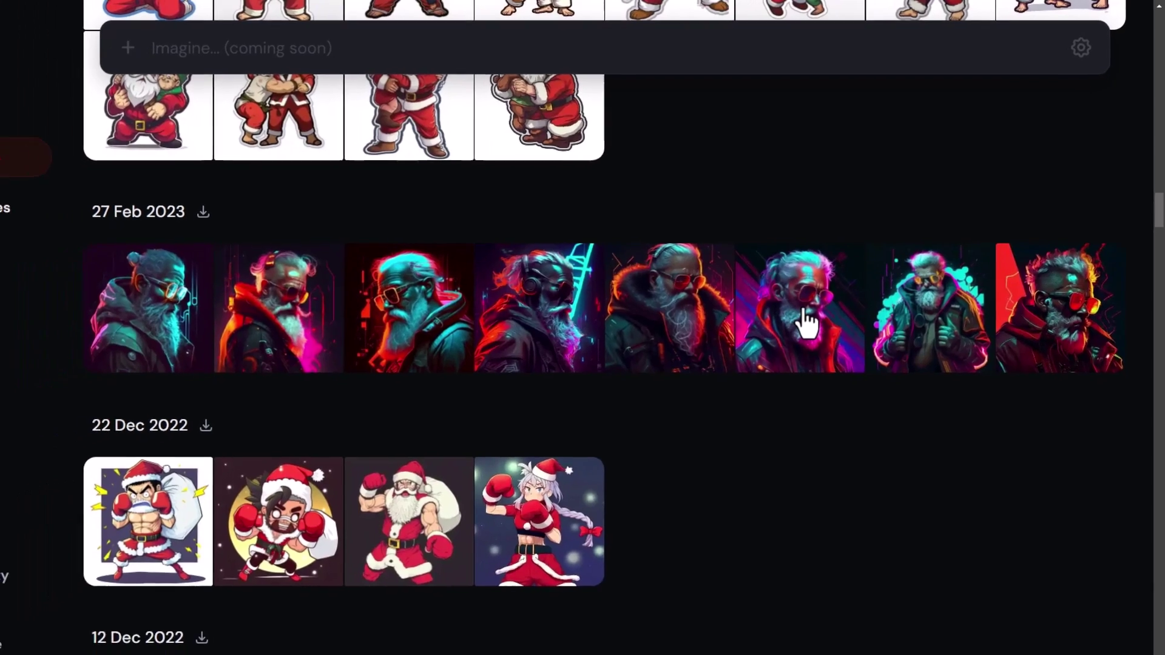
click(807, 325)
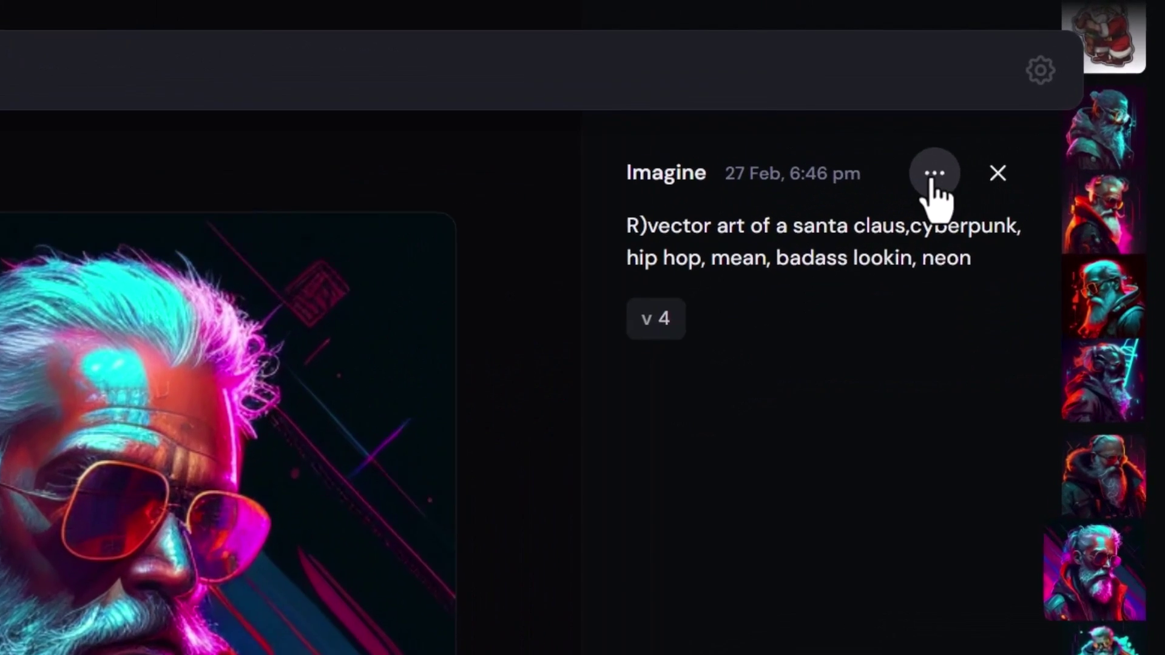
click(934, 176)
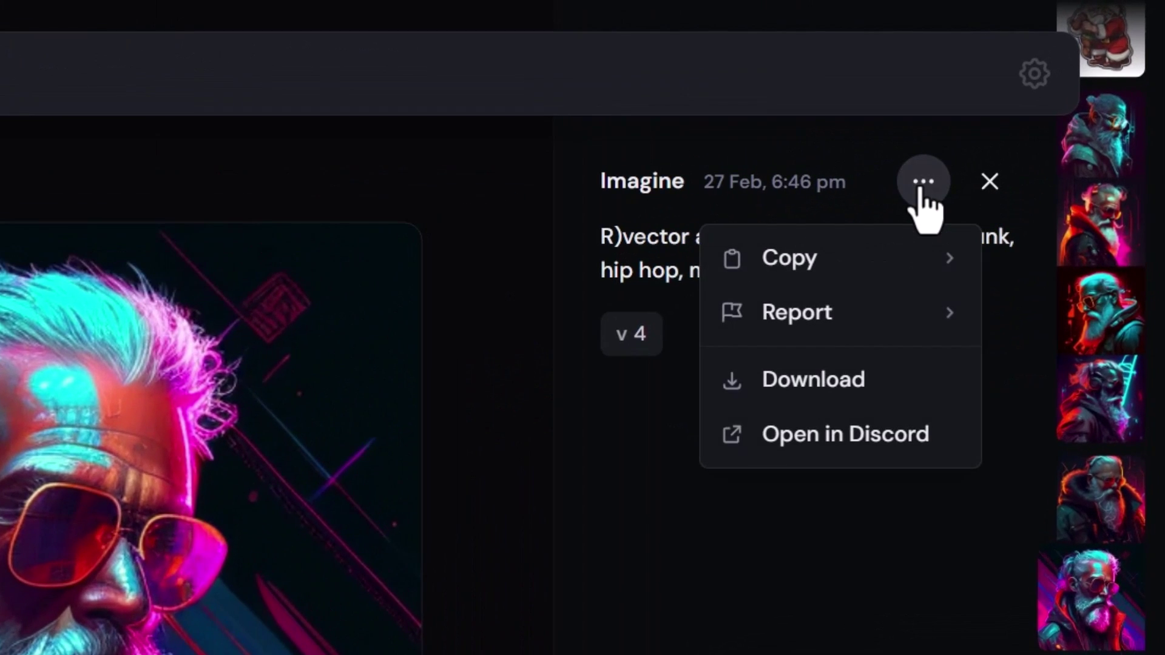
mouse_move(793, 278)
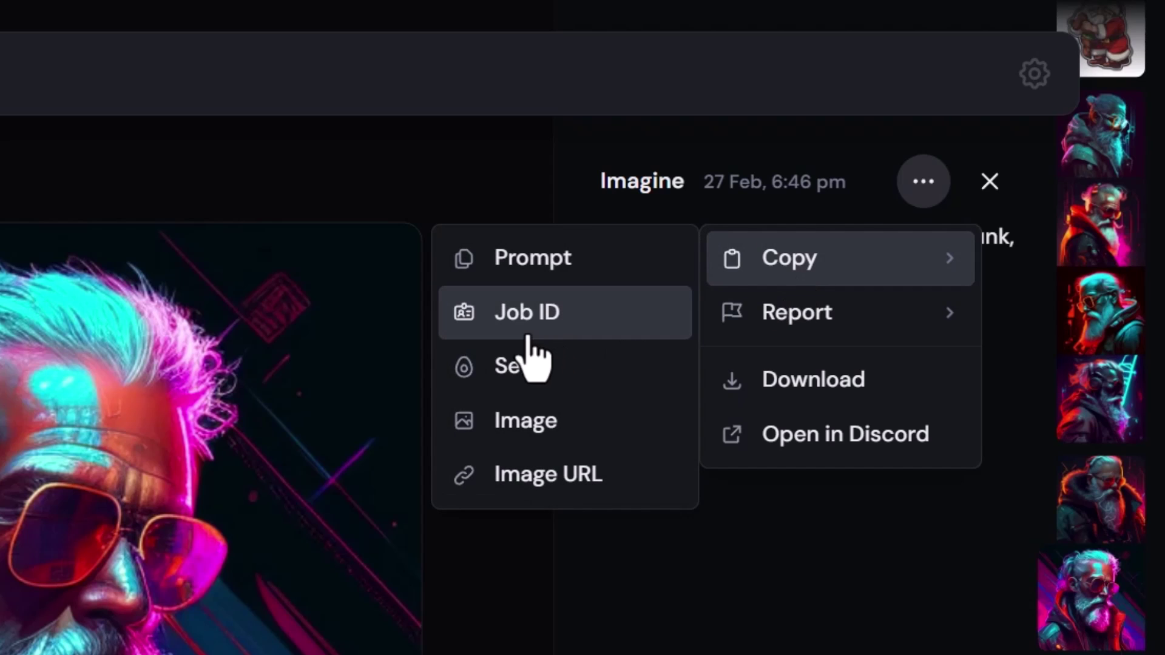
click(567, 321)
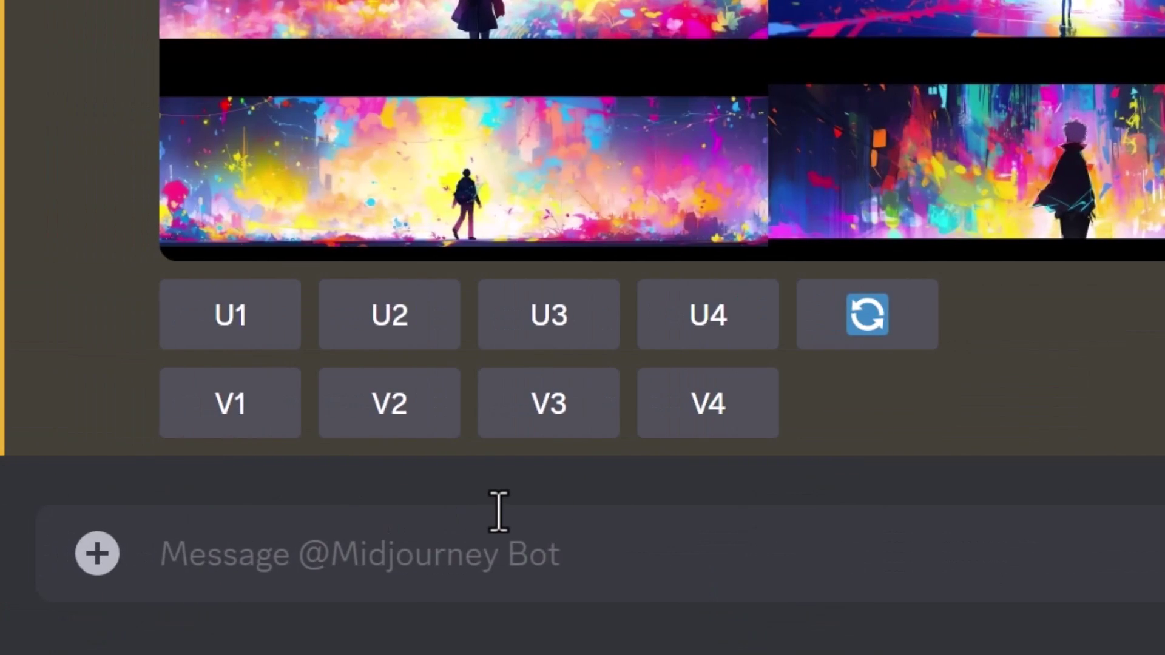
- In Discord, bring the old image grid back by running /show with the copied job ID
text(/show job_id)
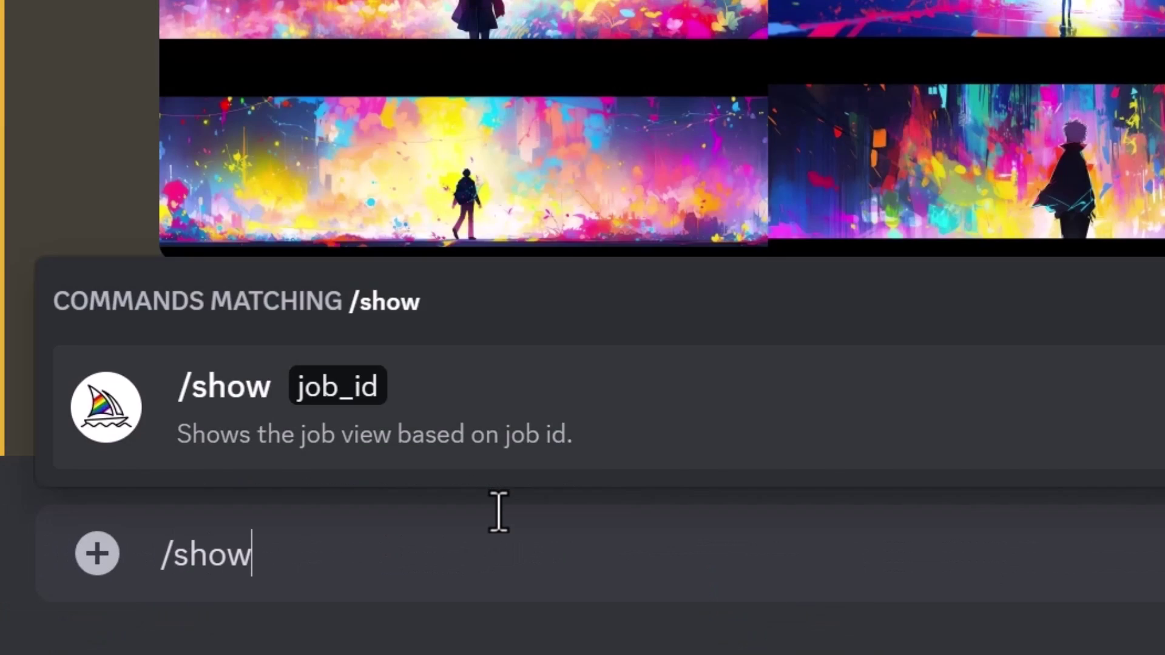
key(Tab)
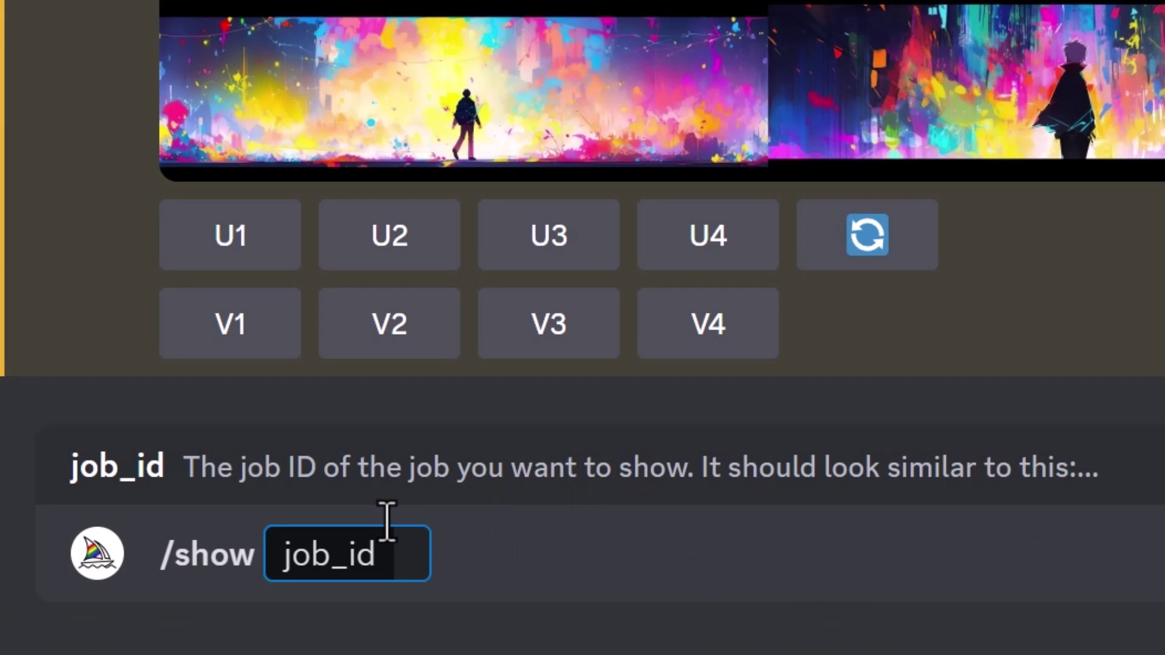
text(e0470019-61da-4c68-98d1-8a733333ded0)
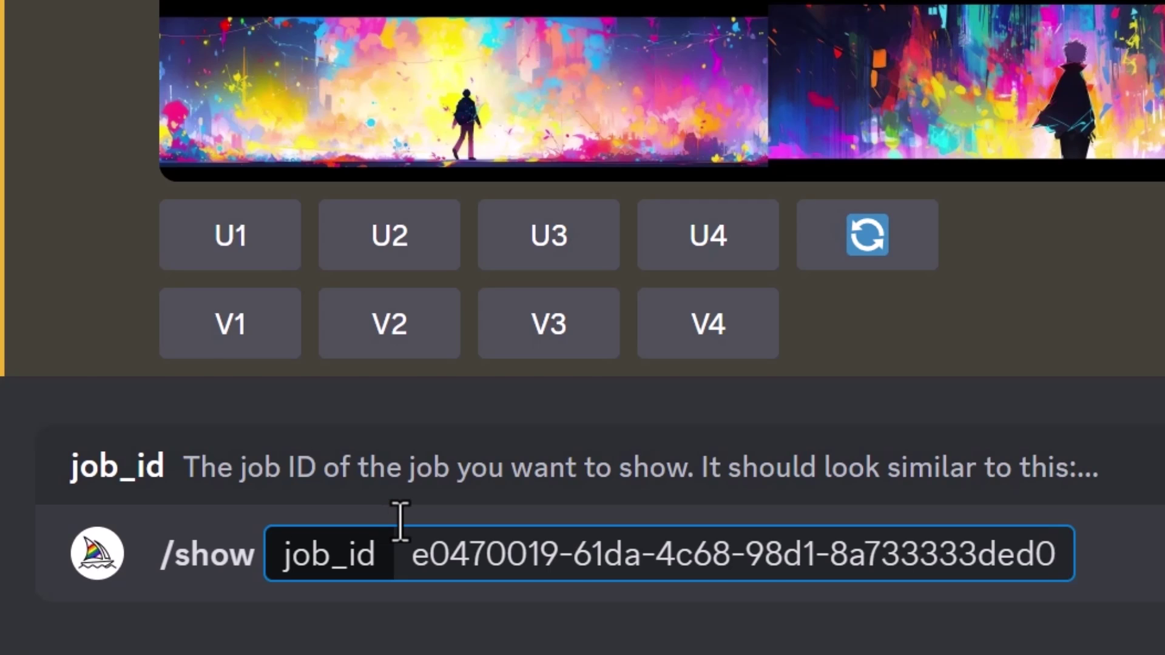
key(Return)
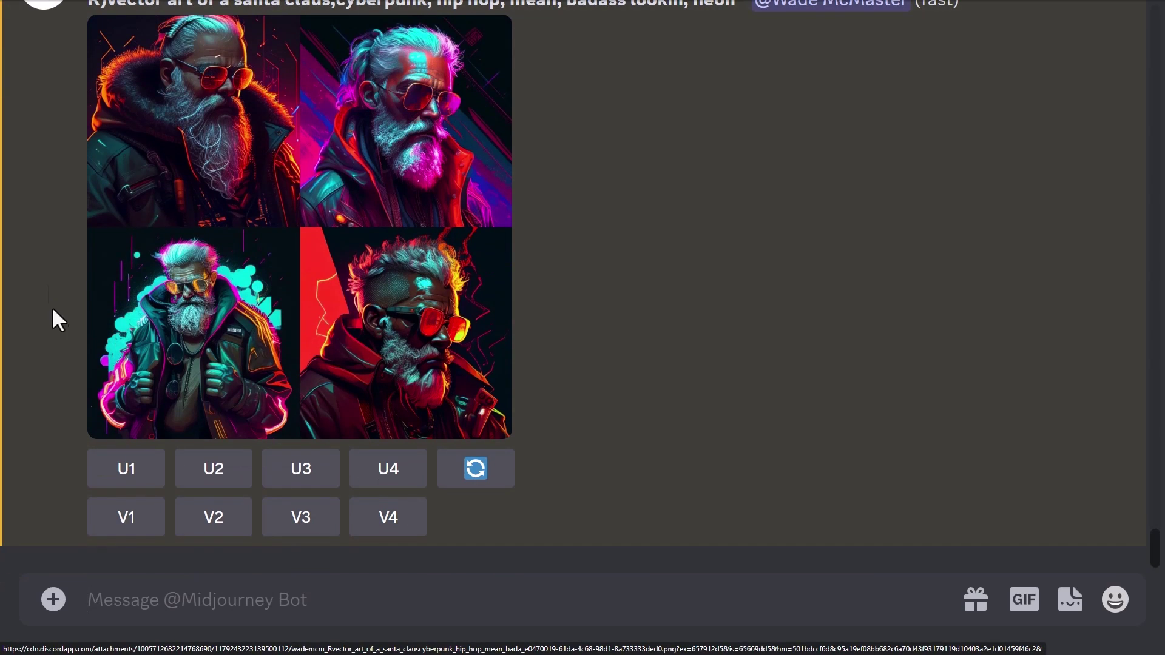
- Create variations of image 2 with the remix prompt's opening "R)vector" replaced by "3D render"
click(227, 527)
drag(397, 343, 307, 336)
text(3)
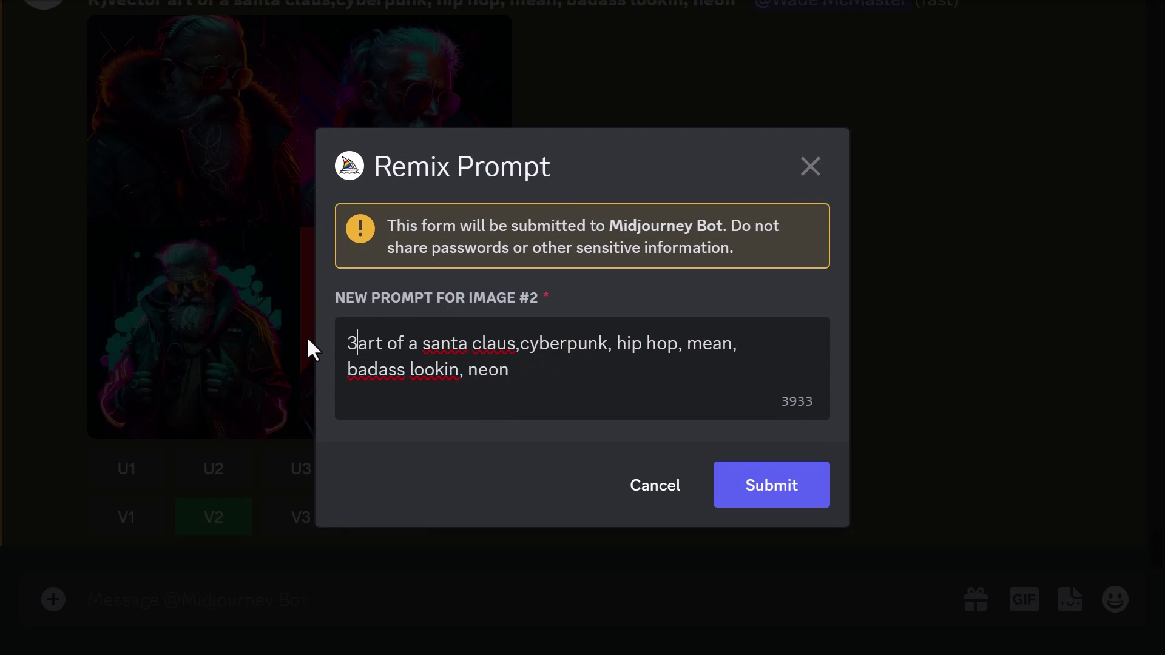
text(D render)
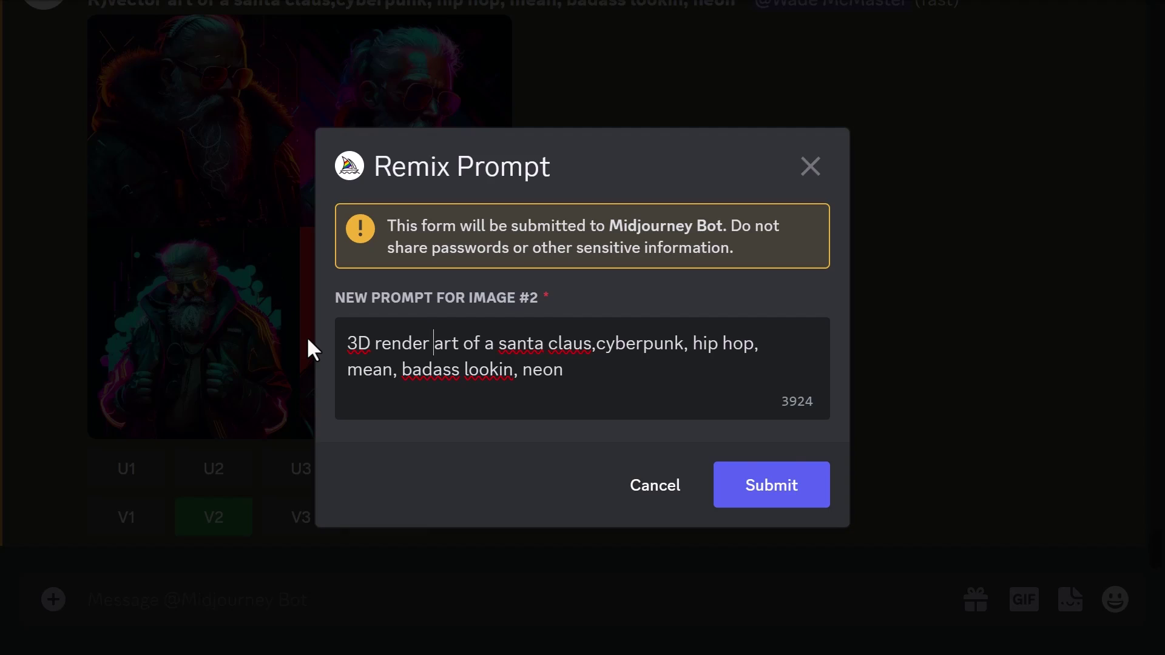
click(787, 501)
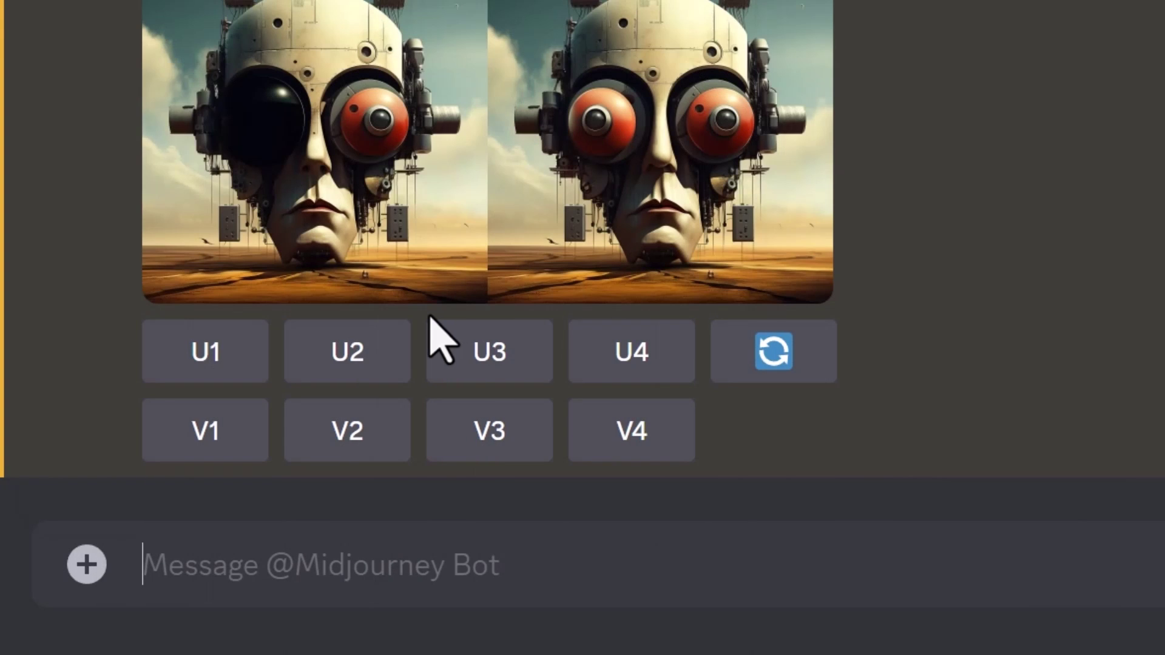
- Run /describe on the image file santa.jpg
text(/describe)
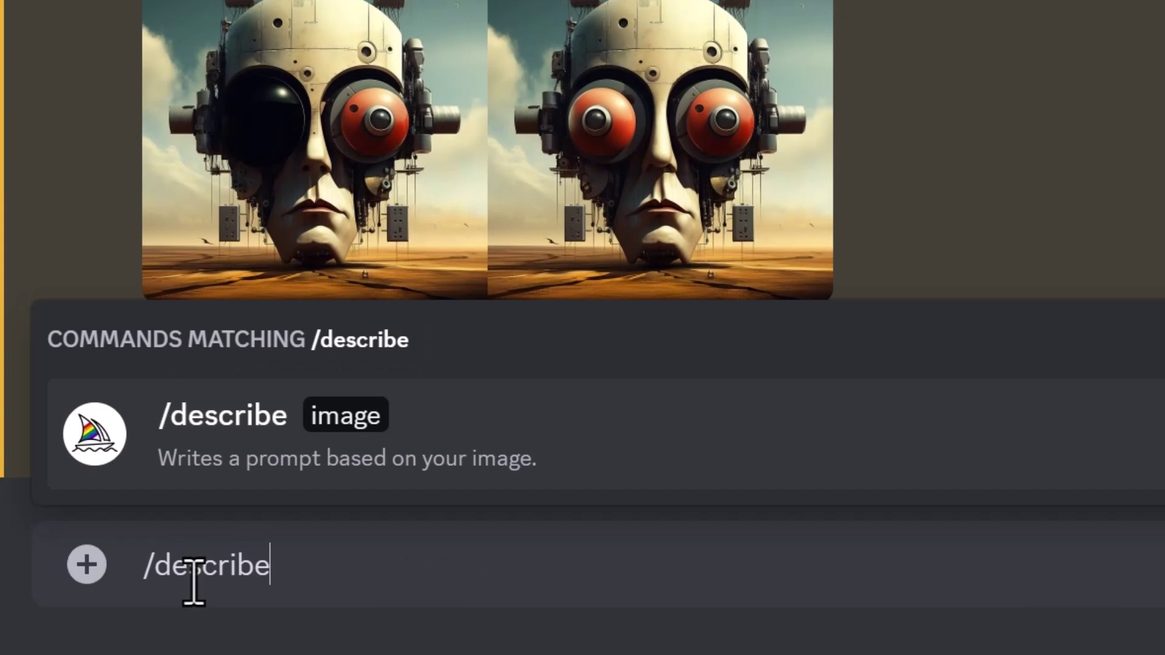
key(Return)
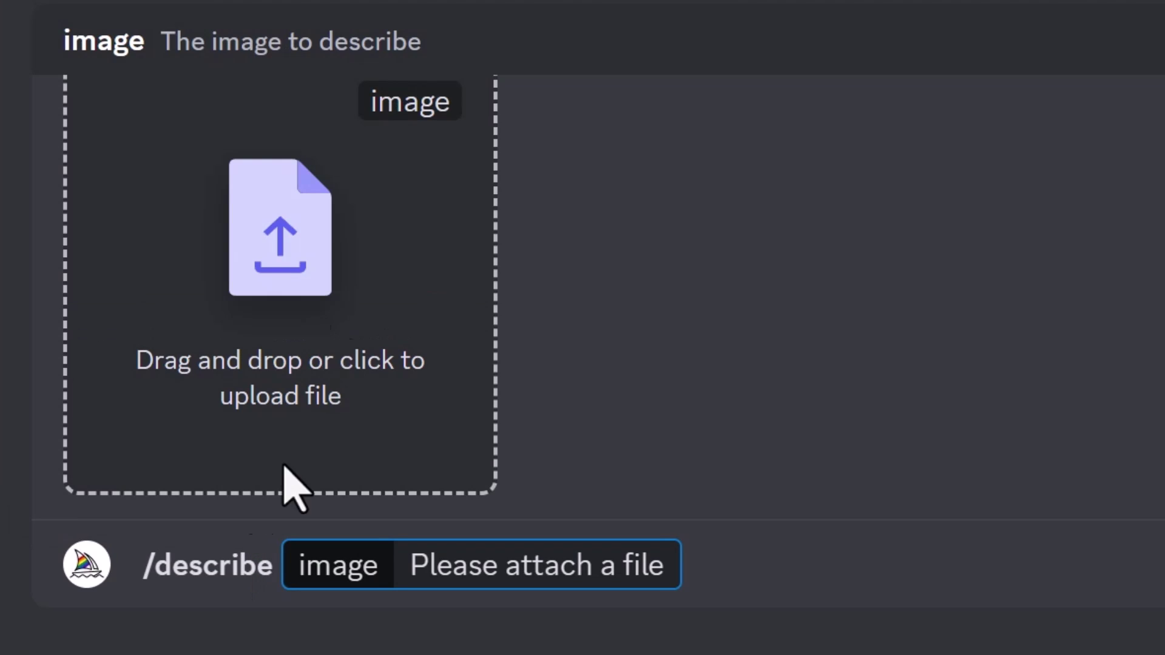
click(363, 236)
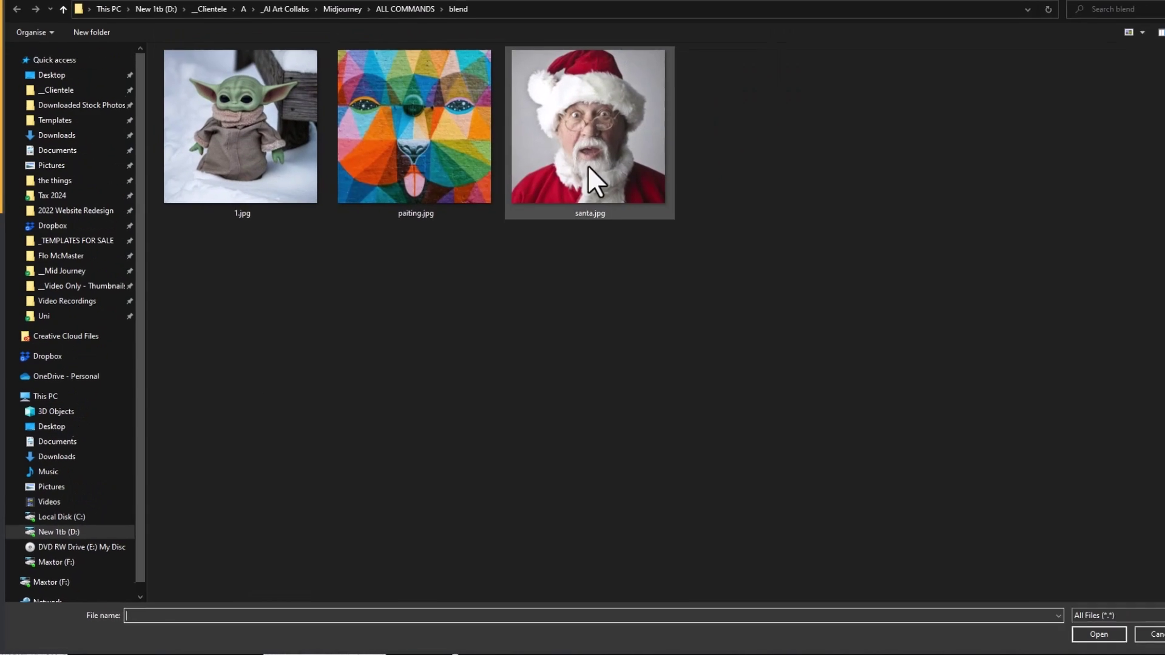
double_click(562, 122)
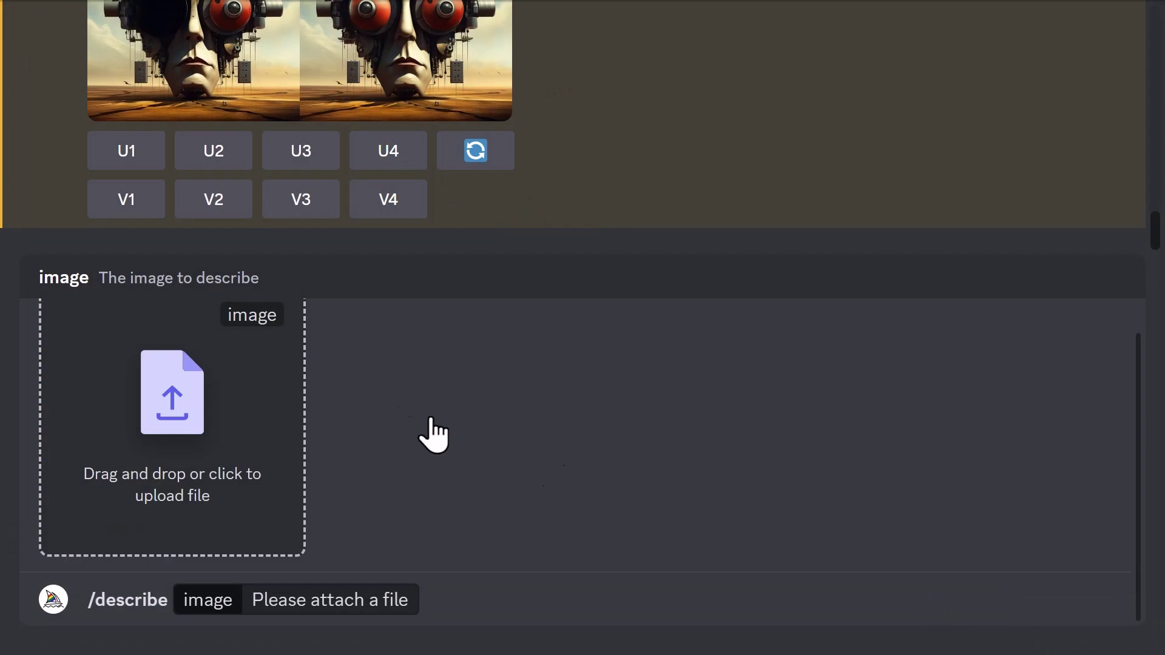
key(Return)
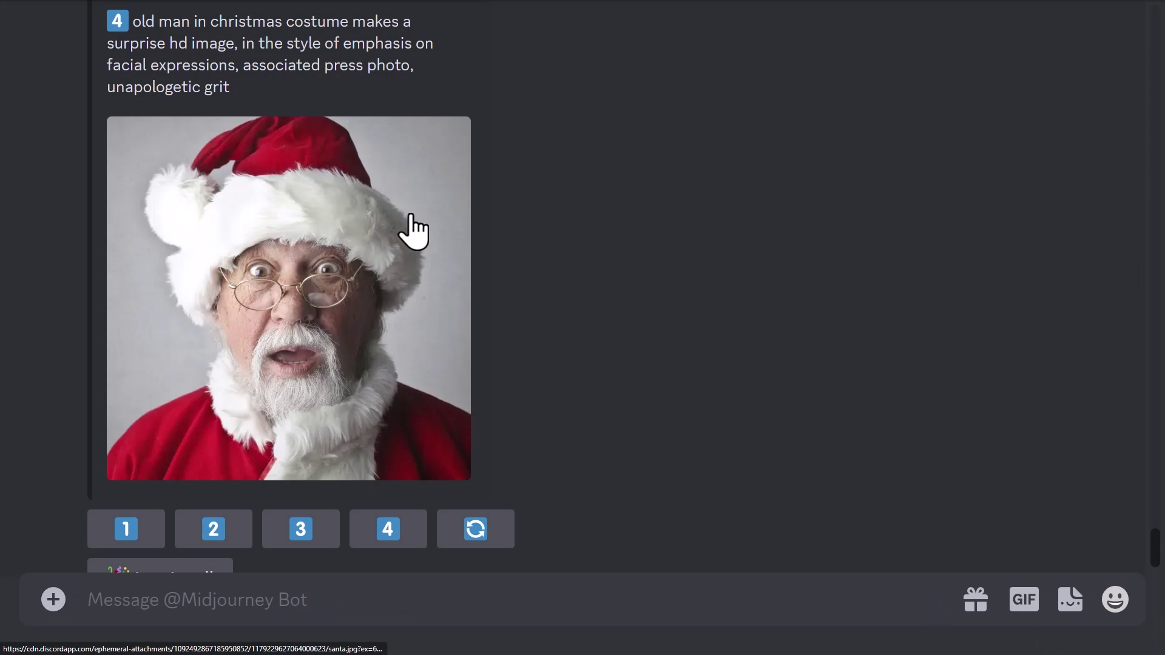
- Read through the described prompts and generate images from prompt 4, "old man in christmas costume makes a surprise hd image"
scroll(372, 349, up, 7)
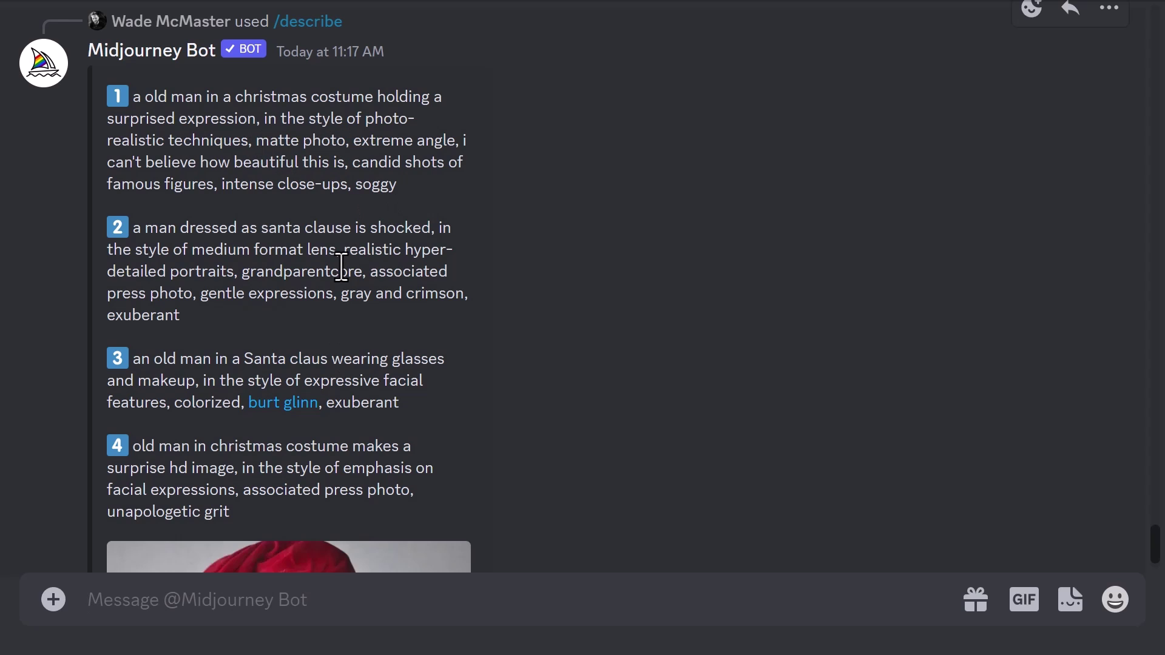
scroll(143, 236, down, 6)
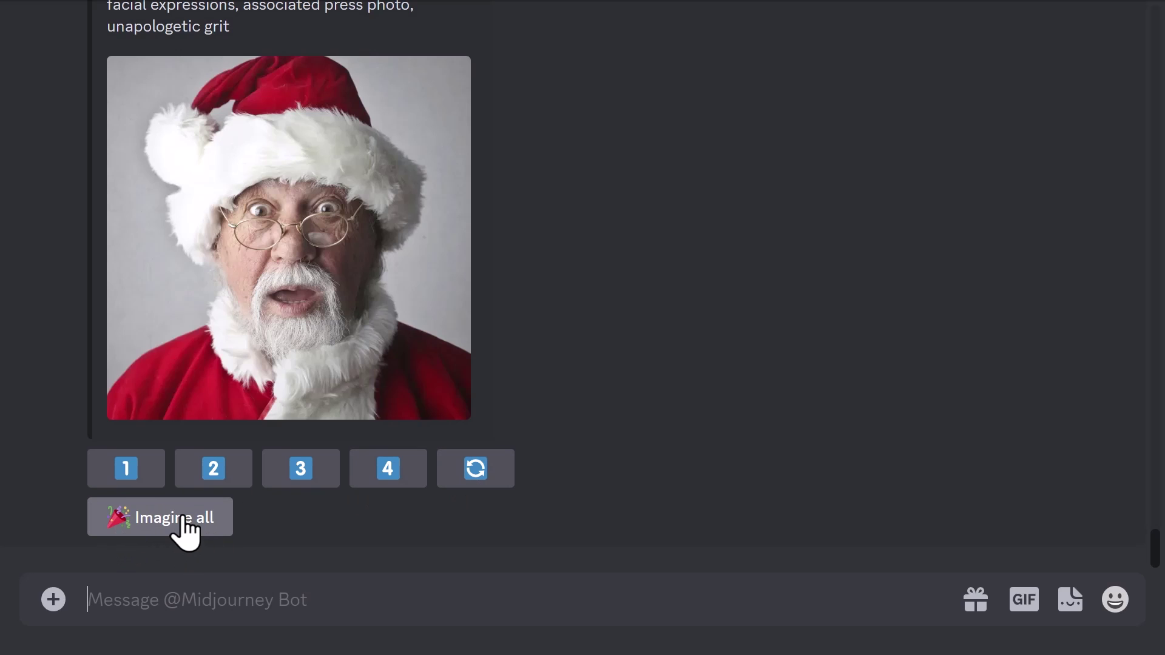
scroll(187, 491, up, 2)
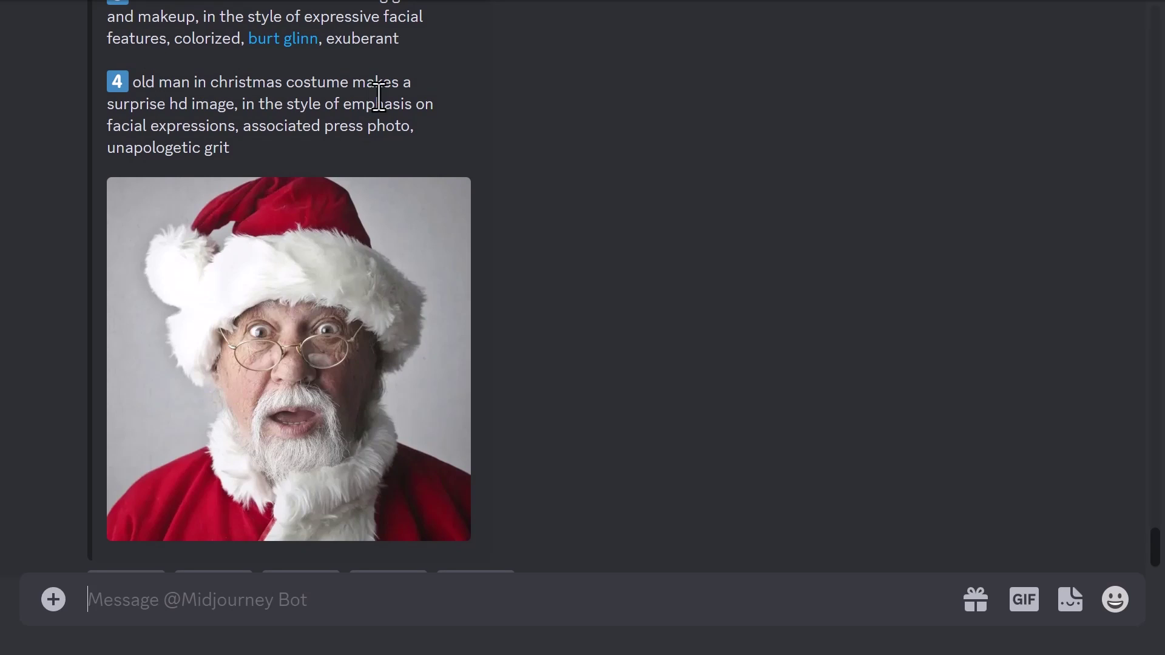
scroll(364, 151, down, 2)
click(388, 471)
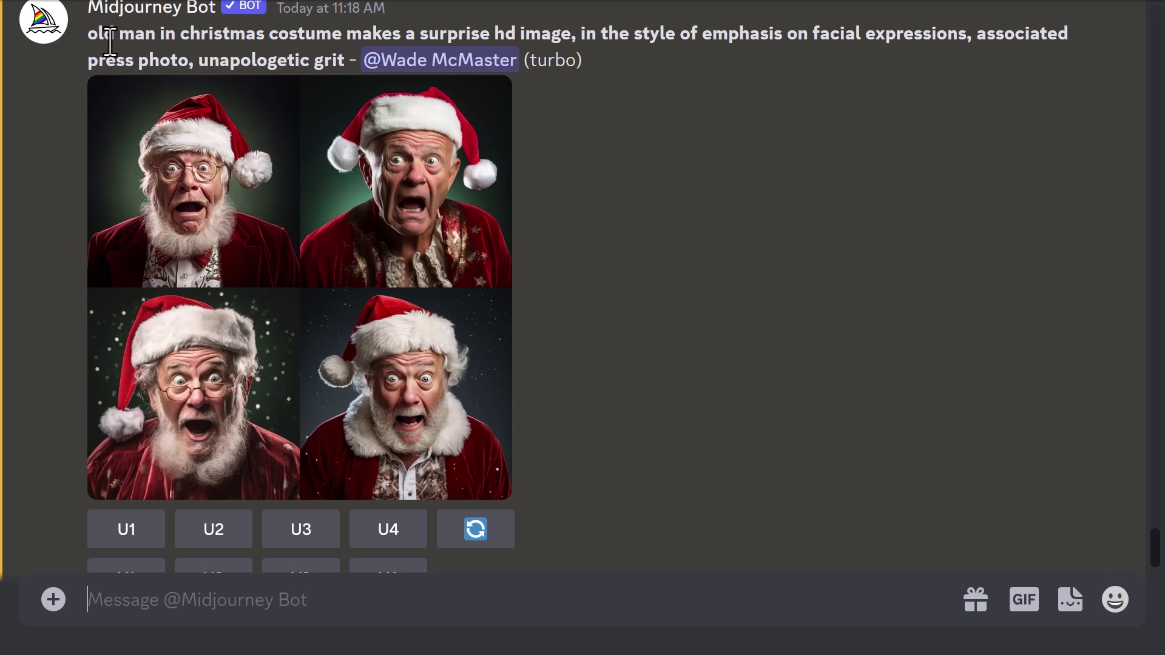
- Copy the full text of the first prompt suggested by /describe, from "a old man in a christmas costume" to "soggy"
scroll(354, 419, up, 15)
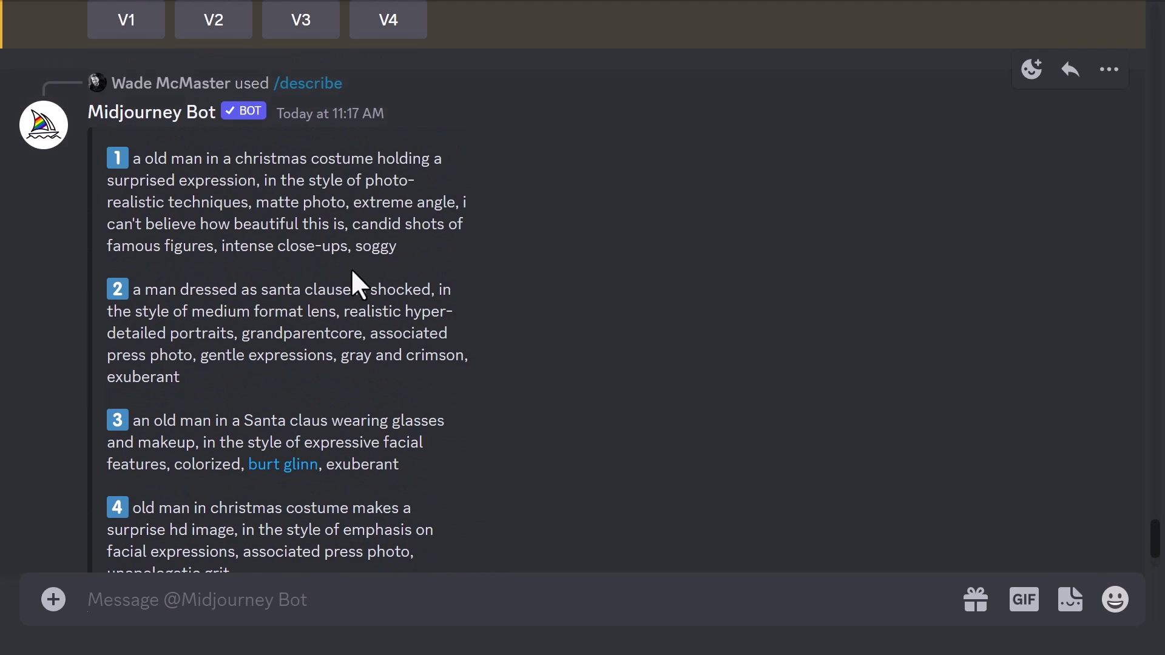
drag(398, 246, 132, 156)
right_click(157, 161)
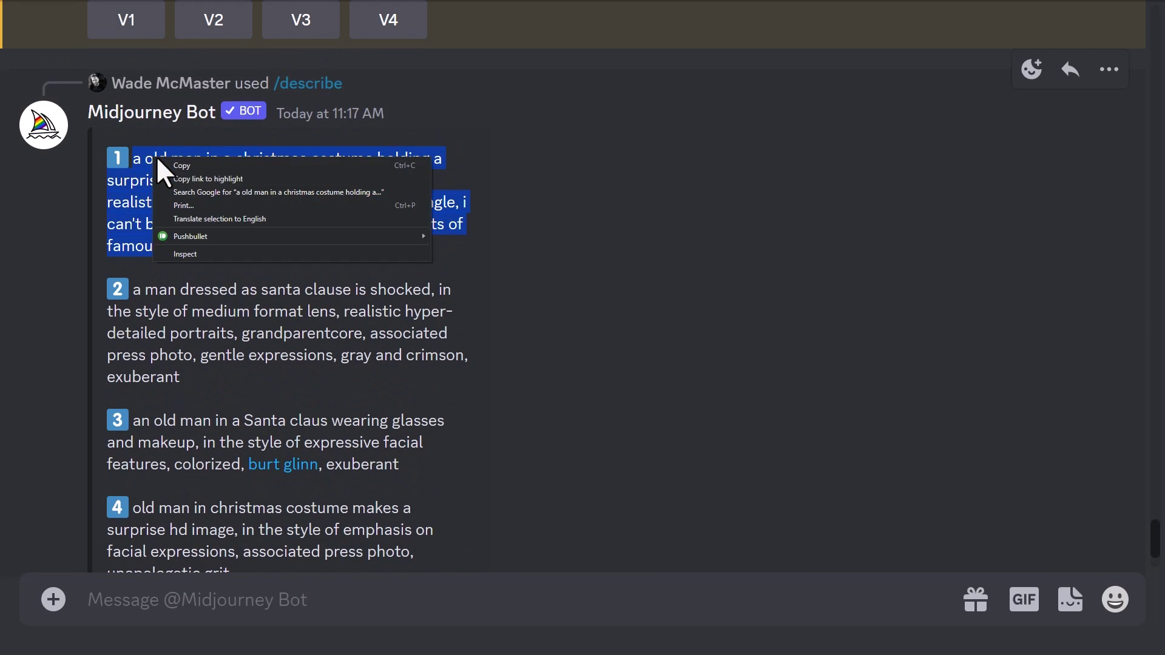
click(176, 164)
- Run /shorten on the copied prompt and examine its important tokens and shortened versions
scroll(474, 411, down, 15)
scroll(394, 477, down, 10)
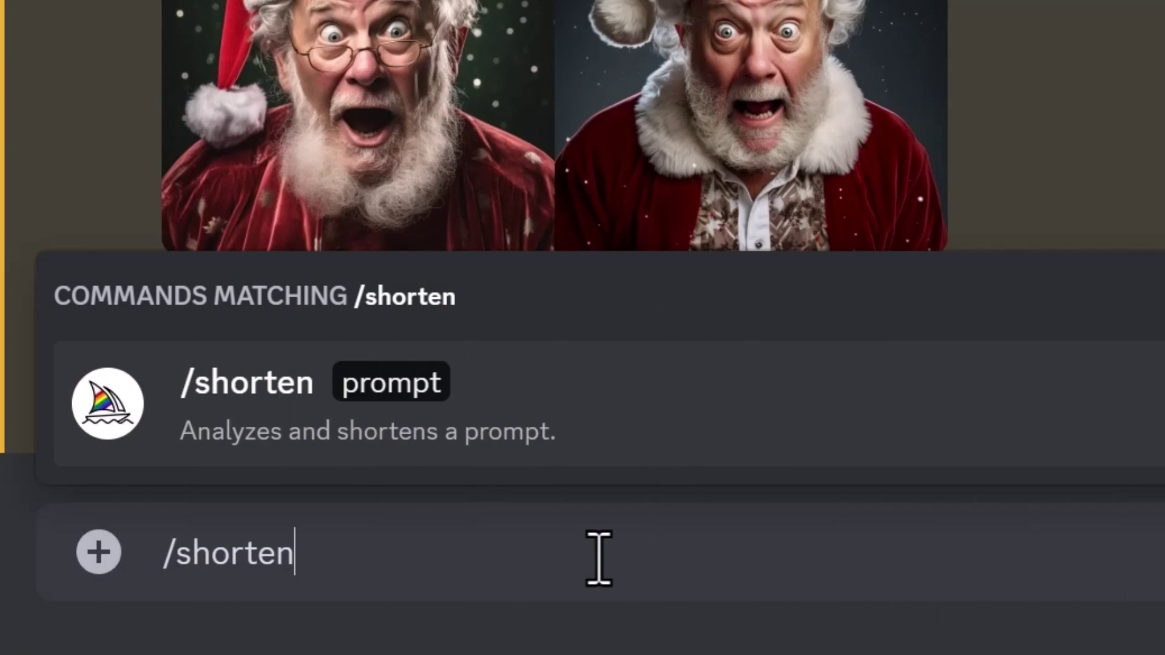
key(Tab)
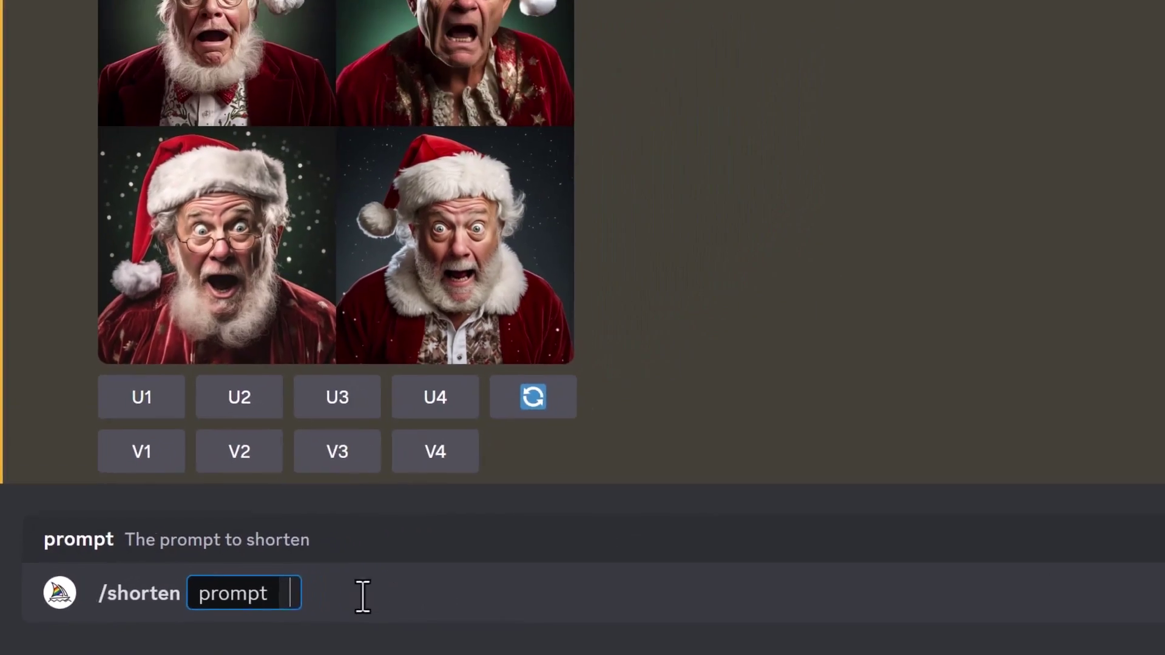
key(ctrl+v)
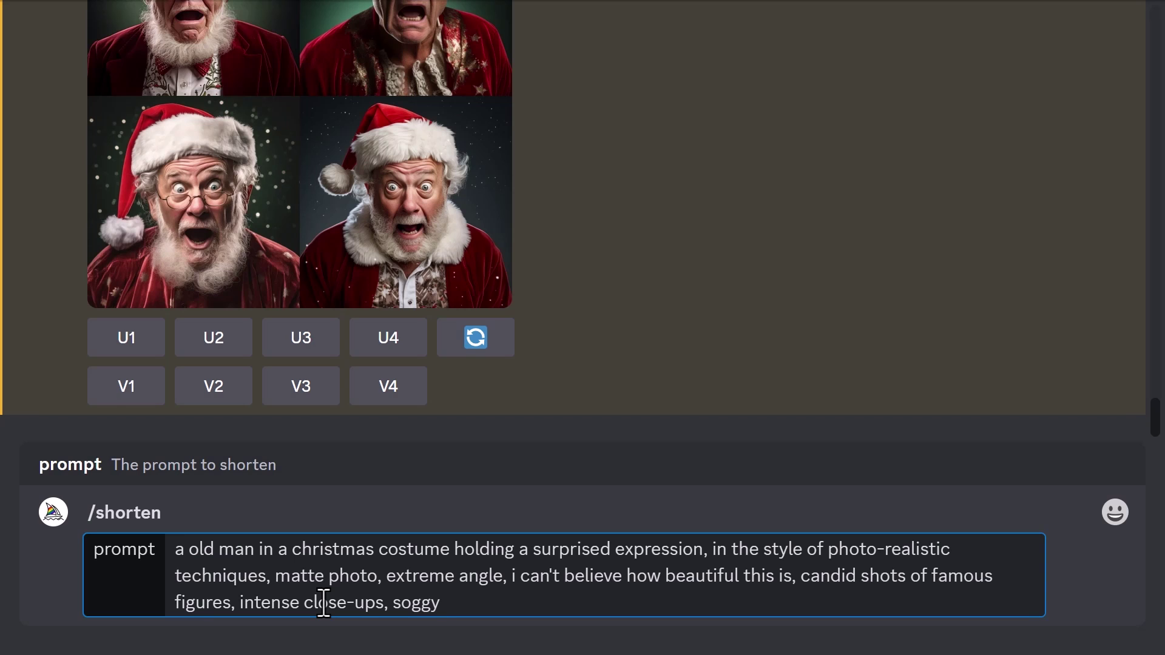
key(Return)
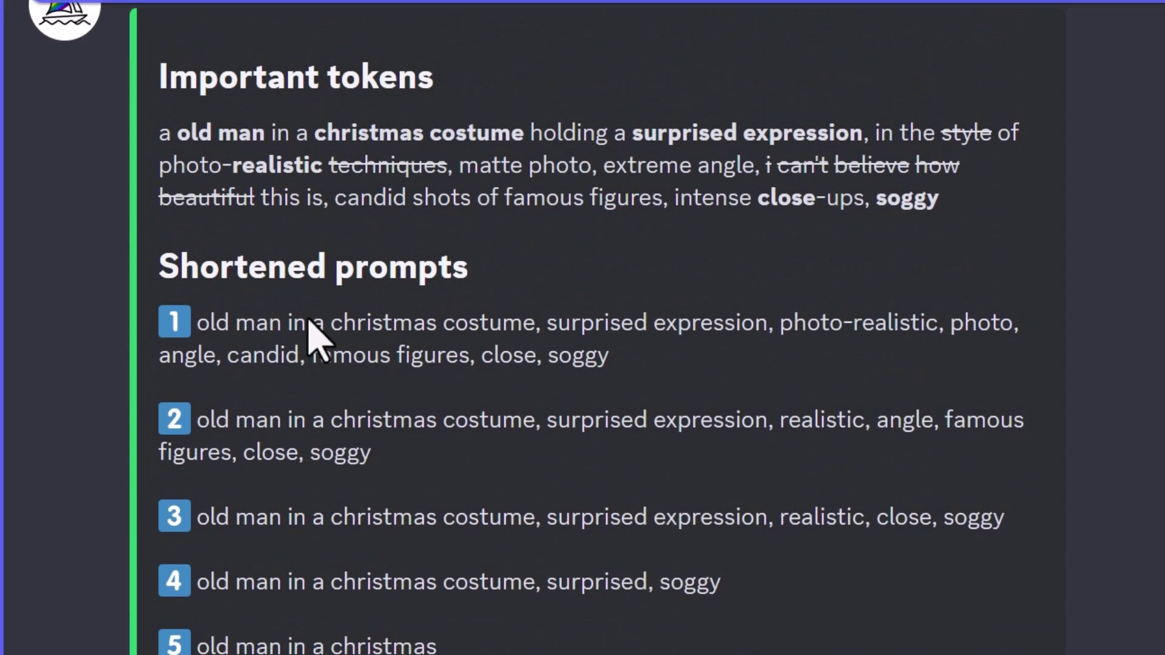
scroll(262, 637, down, 2)
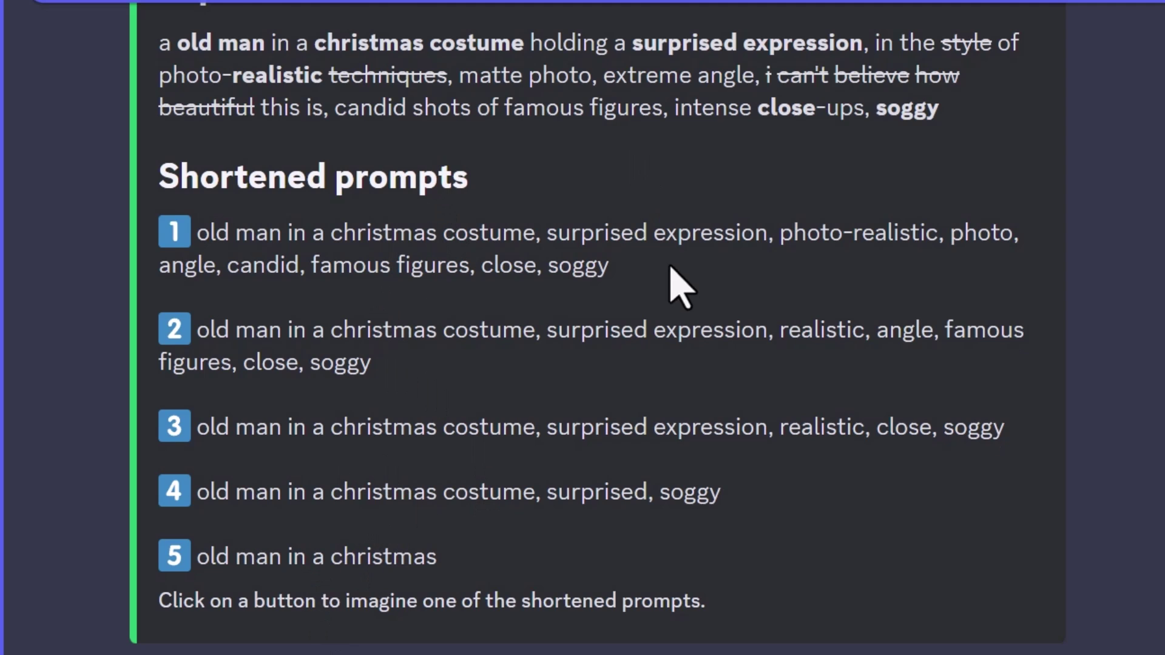
scroll(904, 155, up, 2)
scroll(287, 331, down, 4)
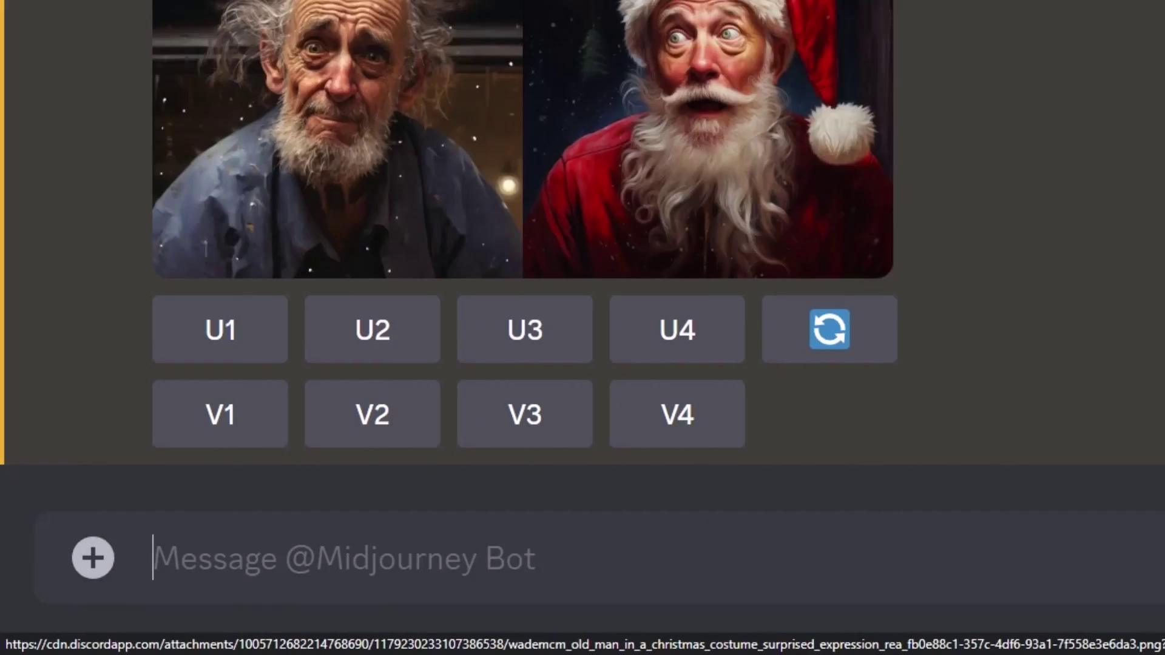
- Run /info and review the account's remaining fast time, lifetime usage and relaxed usage
text(/info)
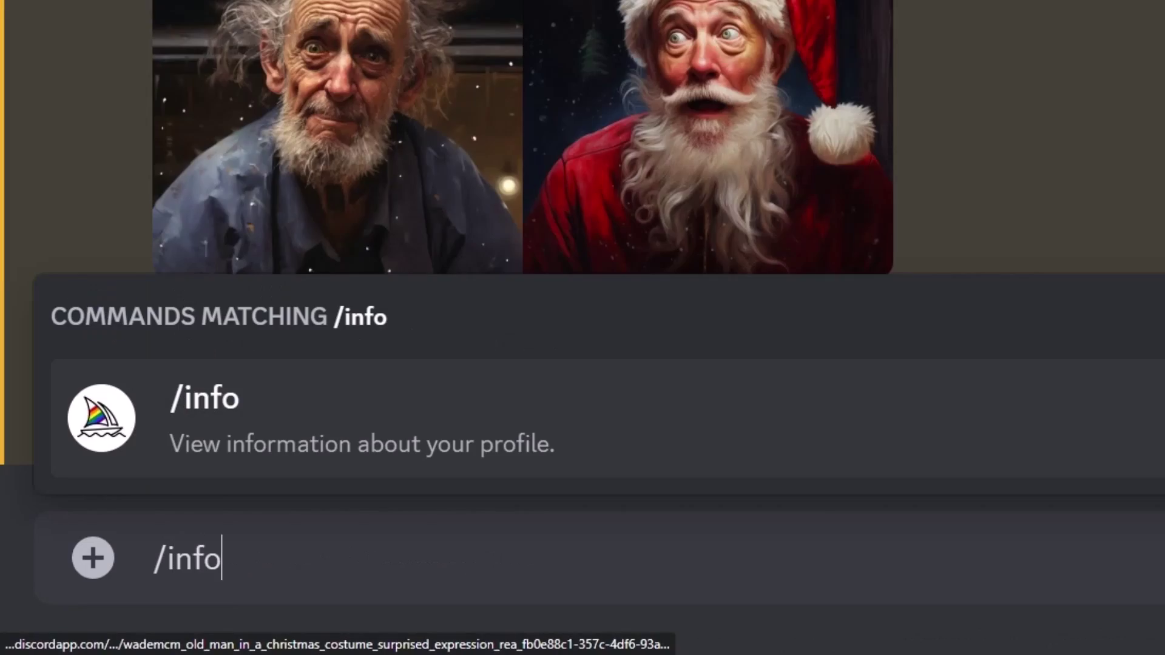
key(Return)
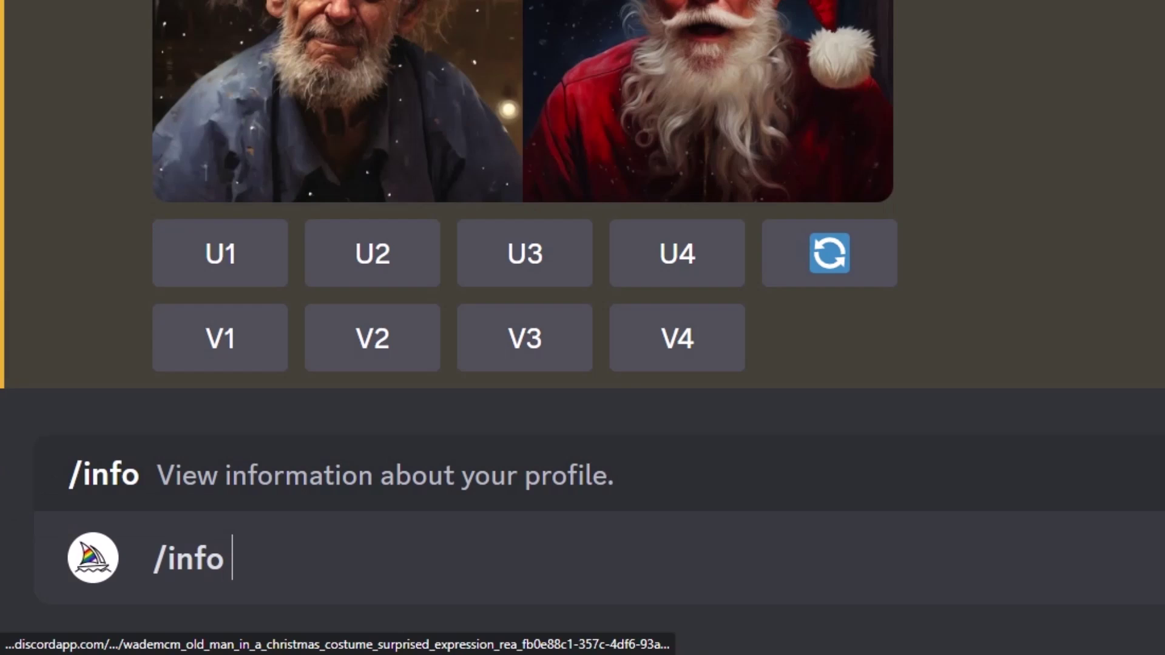
key(Return)
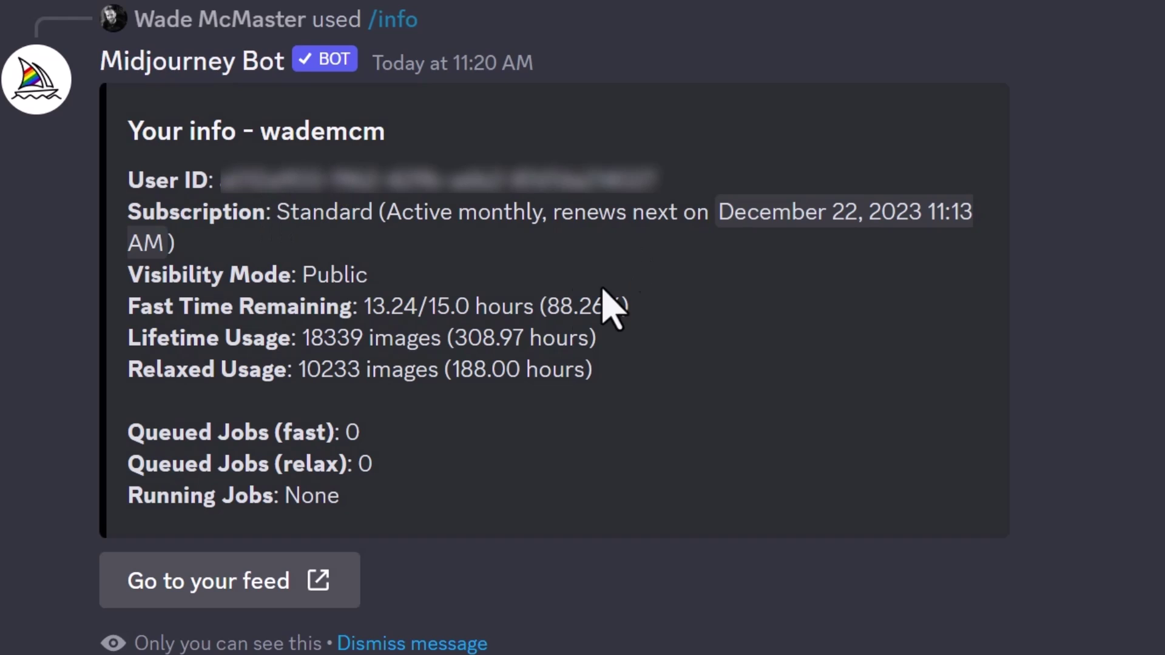
drag(366, 306, 620, 304)
drag(309, 340, 356, 369)
click(667, 371)
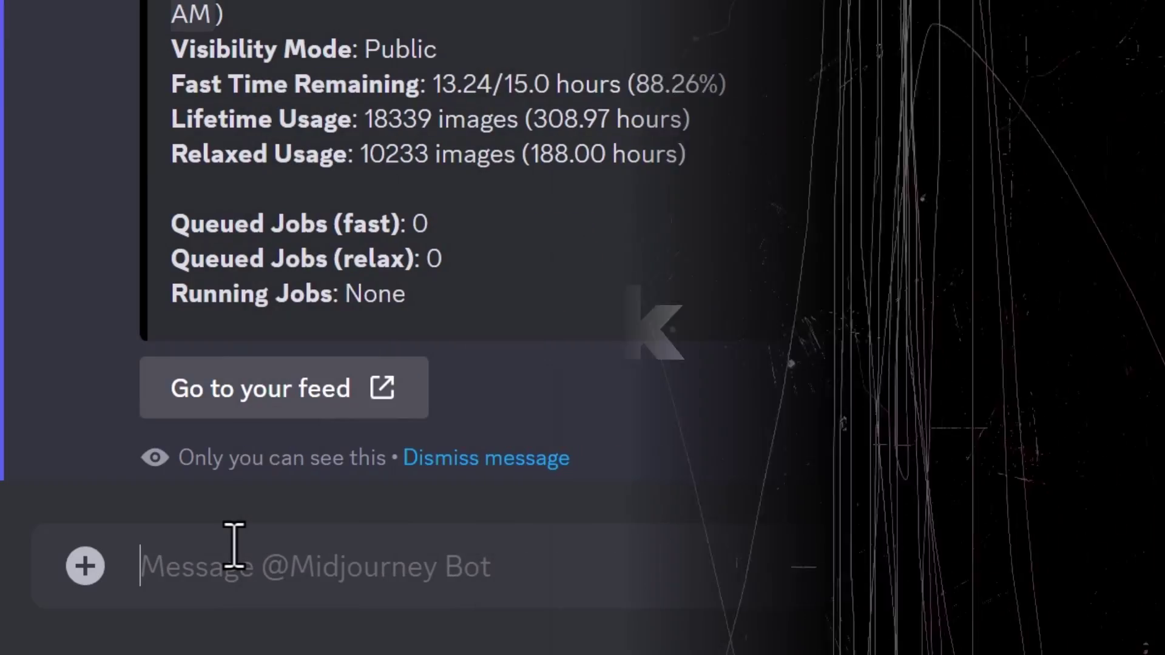
- Run /ask with the question "how do I change the aspect ratio of my images?"
text(/ask)
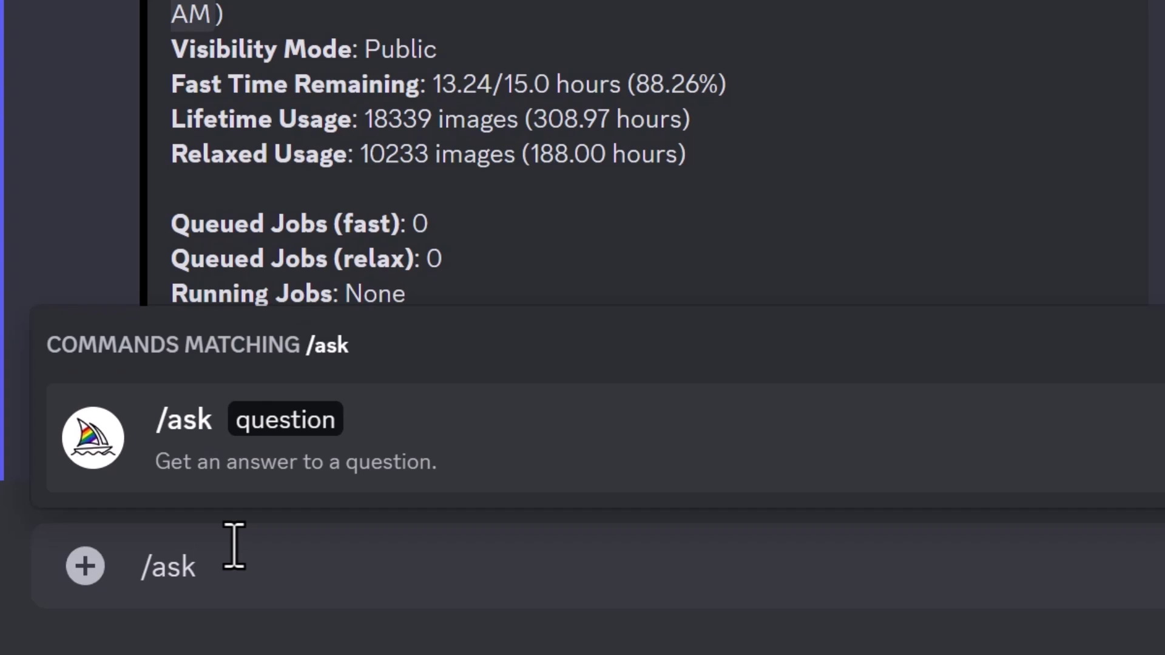
key(Tab)
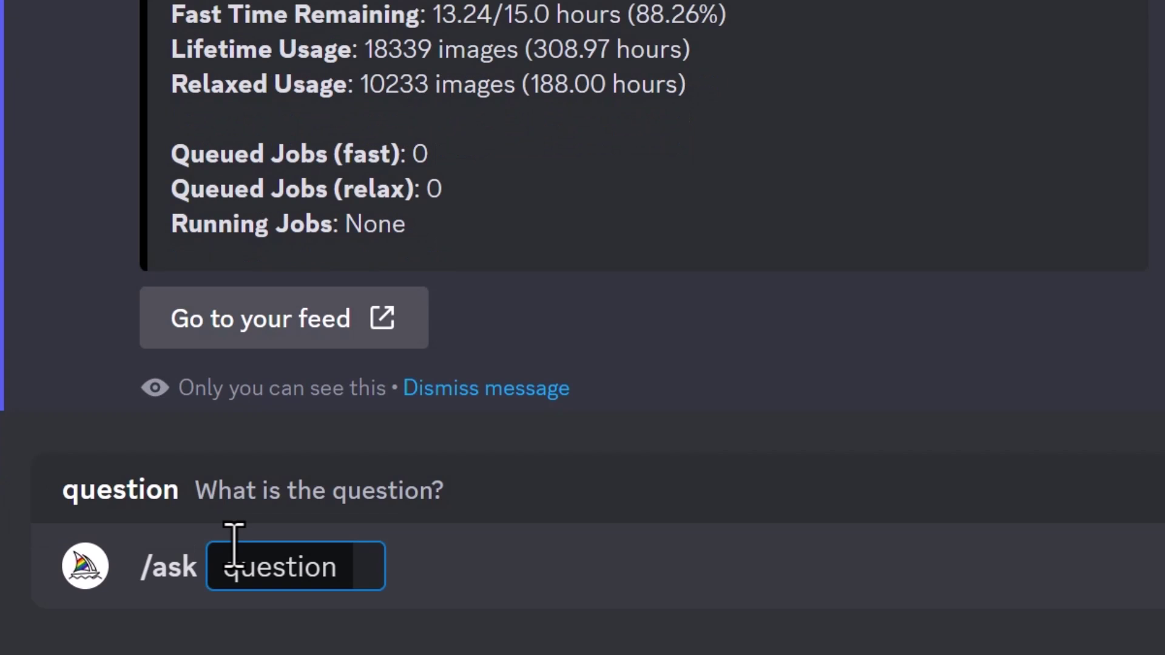
text(how do I change the aspect ratio of my images?)
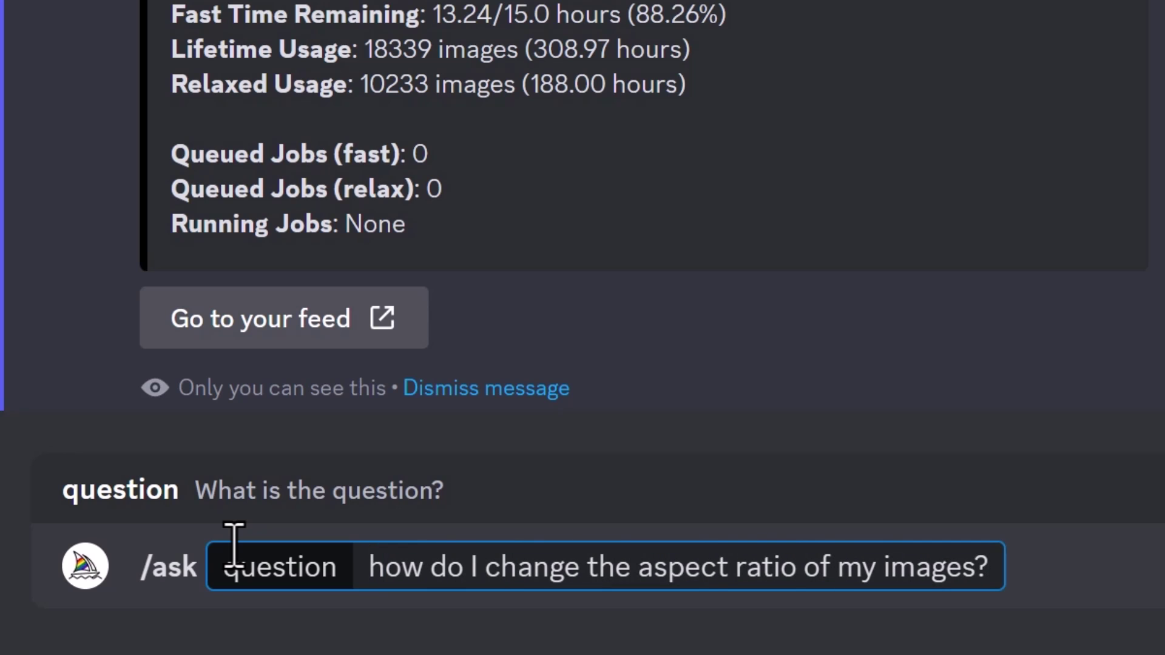
key(Return)
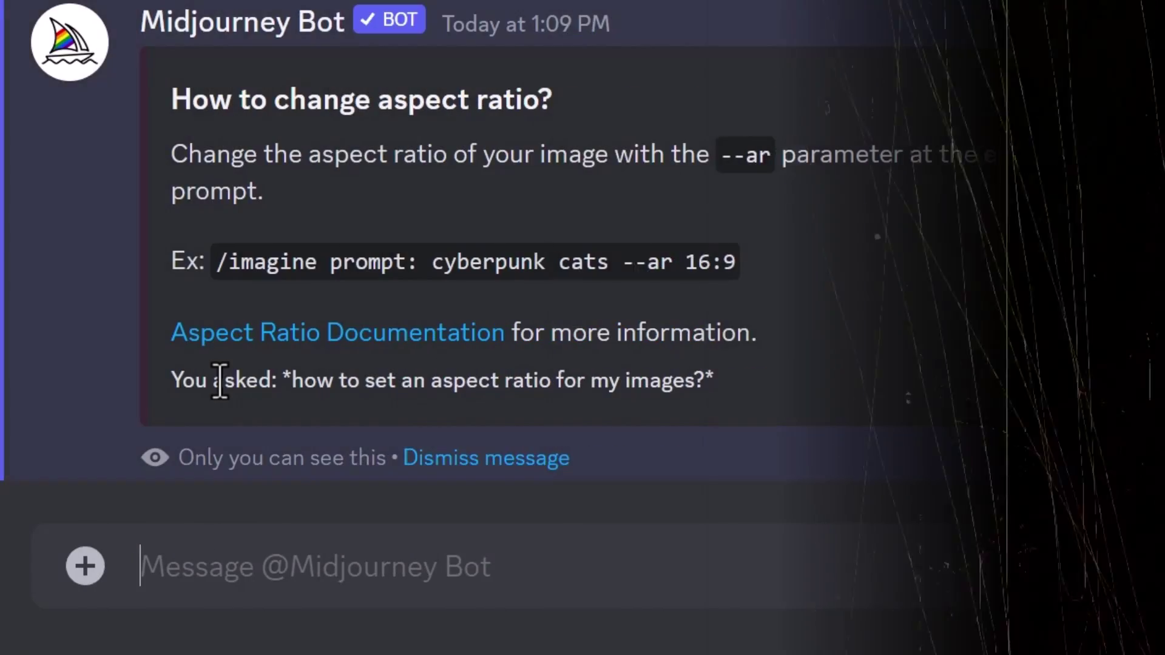
- Run /help and read through the bot's guide, from the quick start and basic commands to the direct messages section
text(/he)
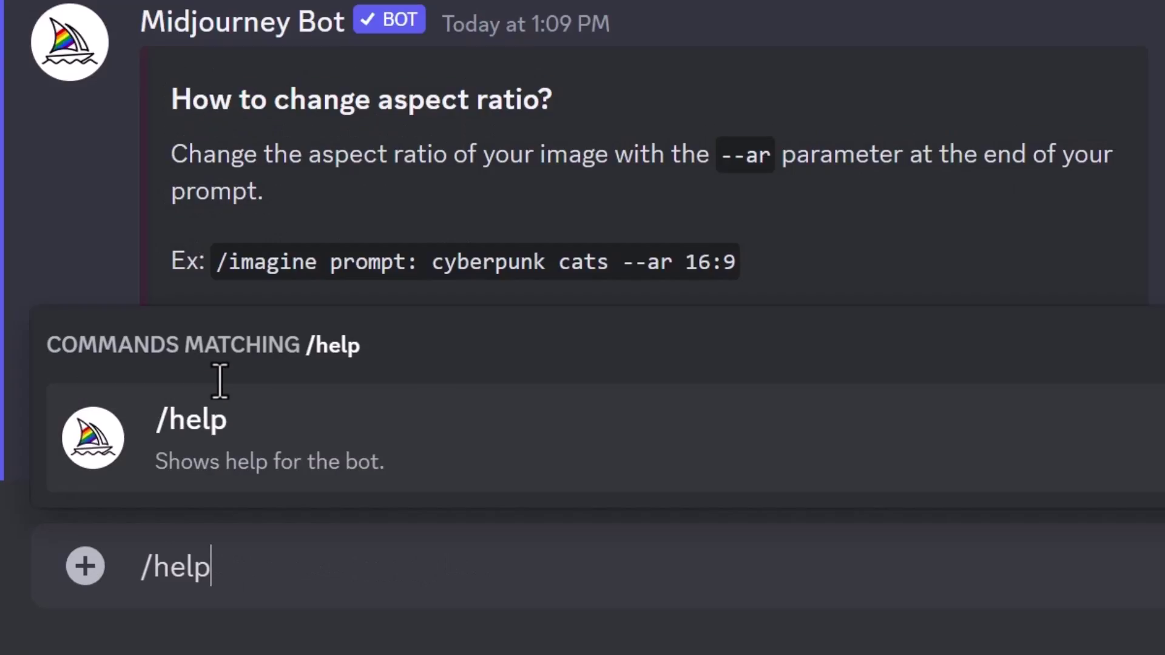
text(lp)
key(Return)
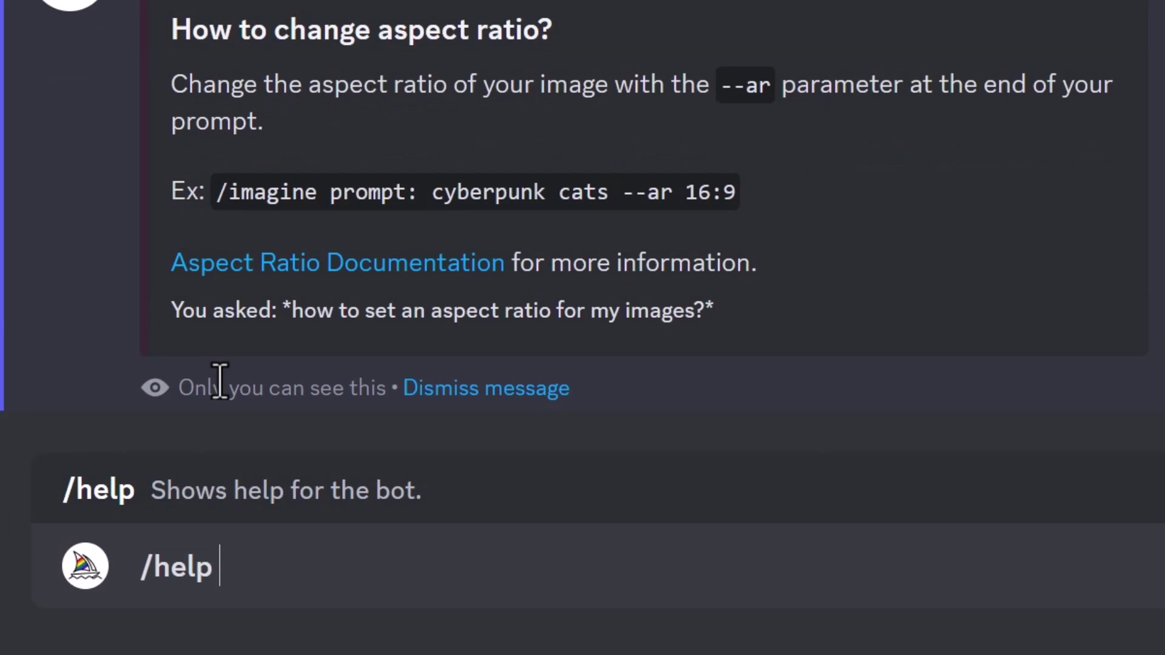
key(Return)
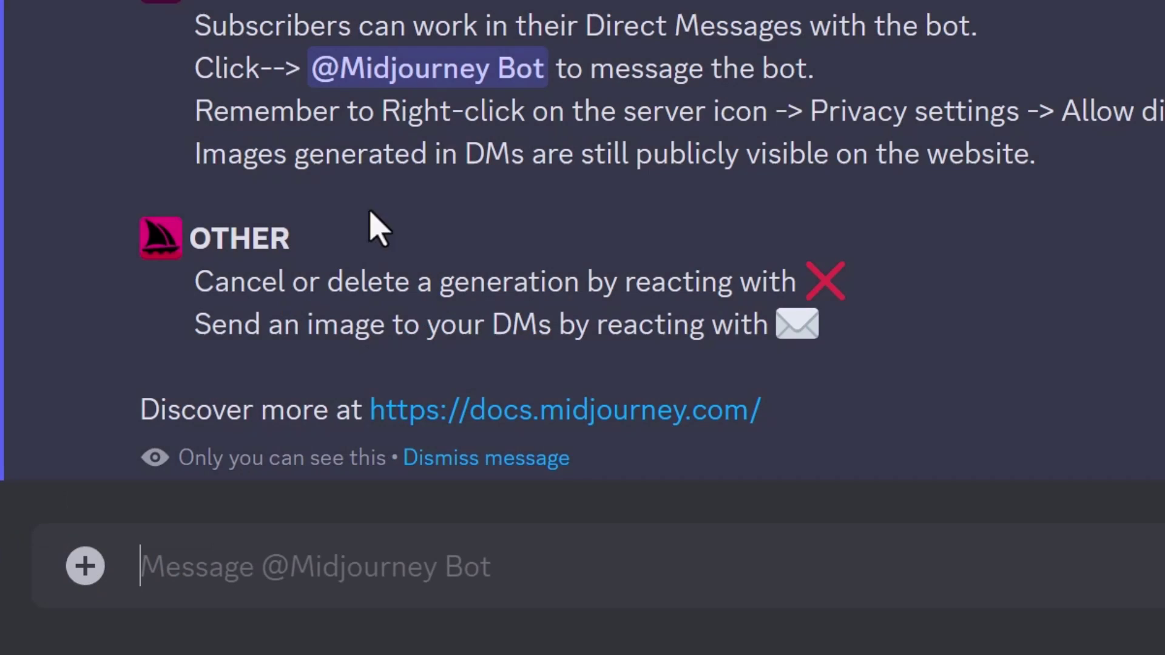
scroll(460, 229, up, 10)
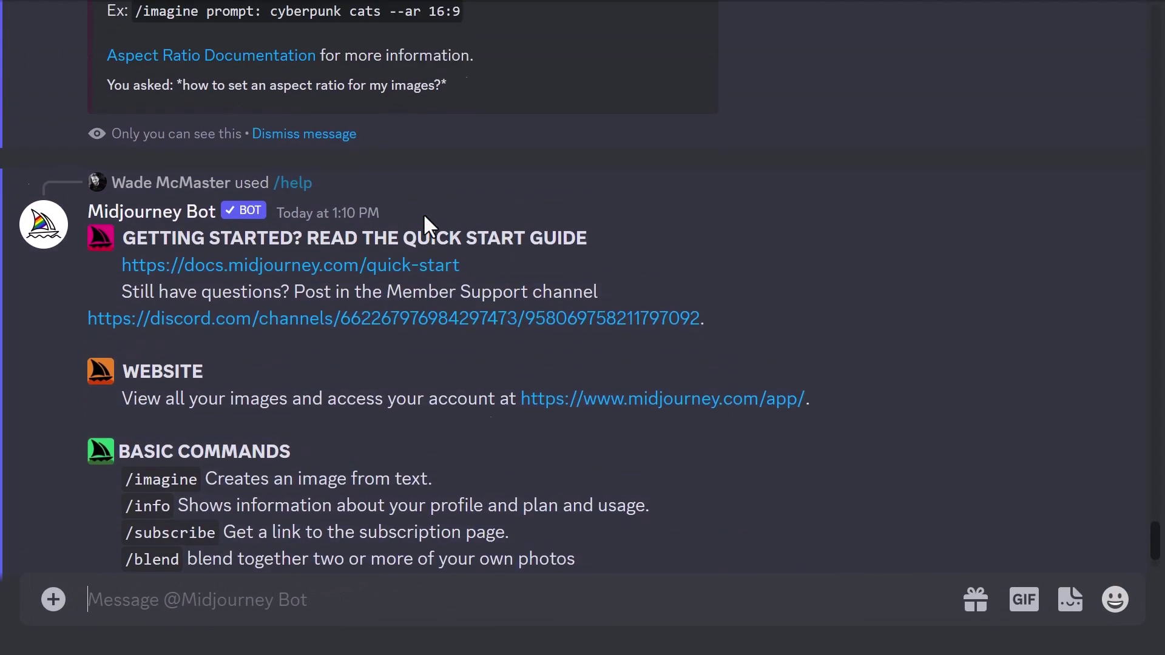
scroll(423, 216, down, 5)
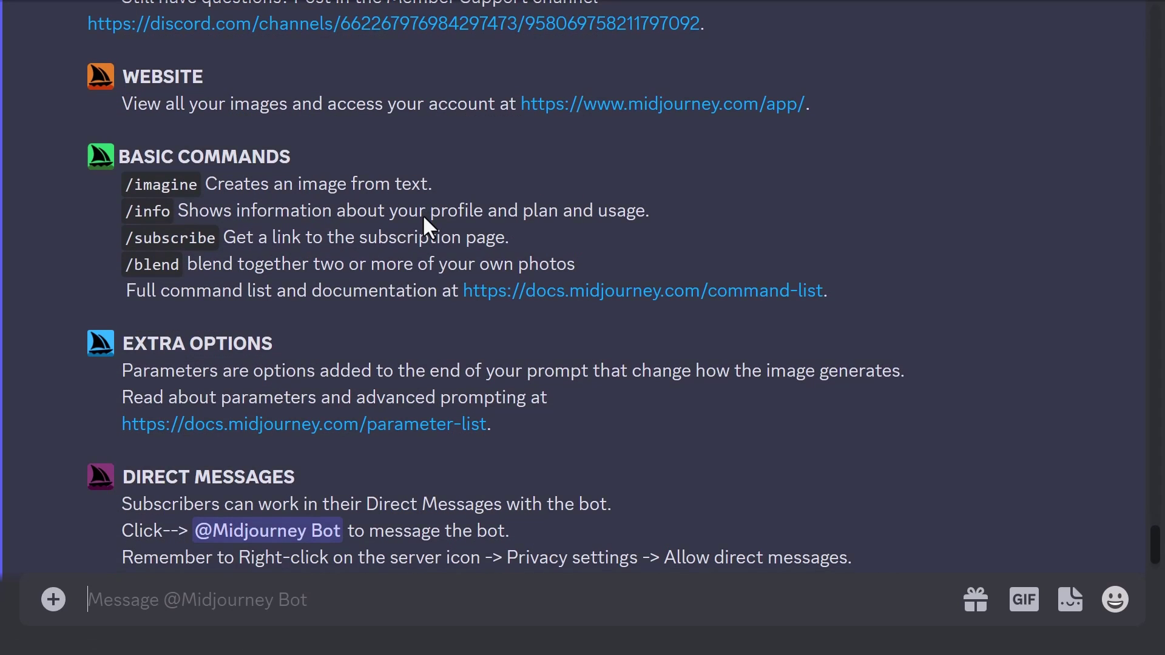
scroll(423, 216, down, 3)
scroll(429, 216, up, 2)
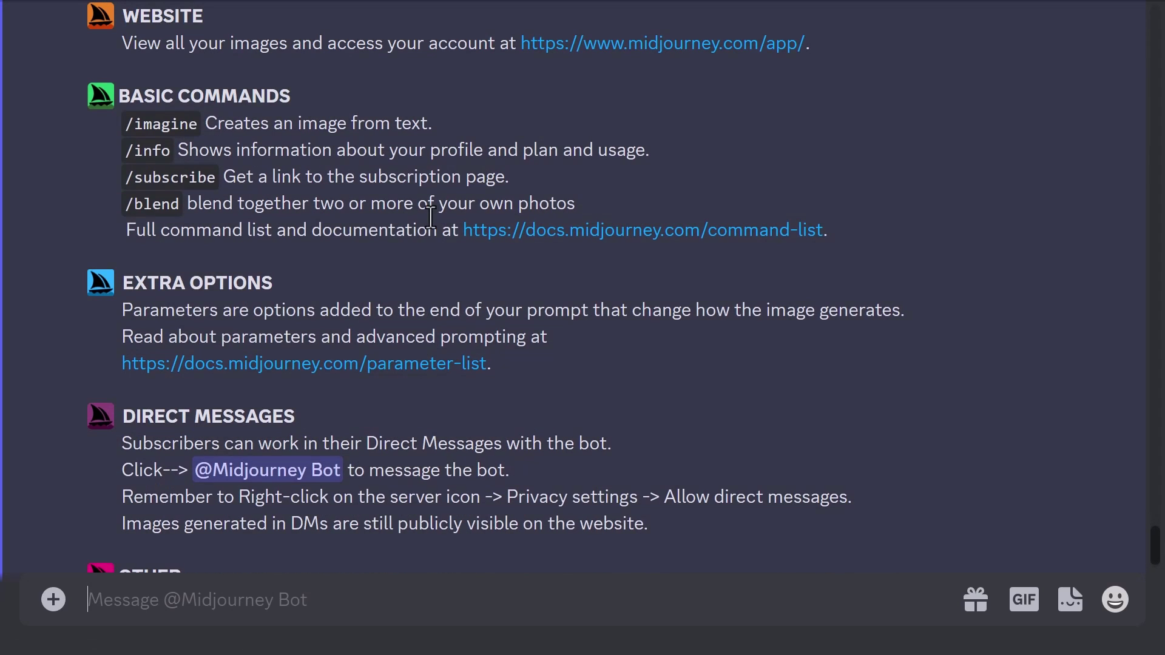
scroll(390, 258, down, 3)
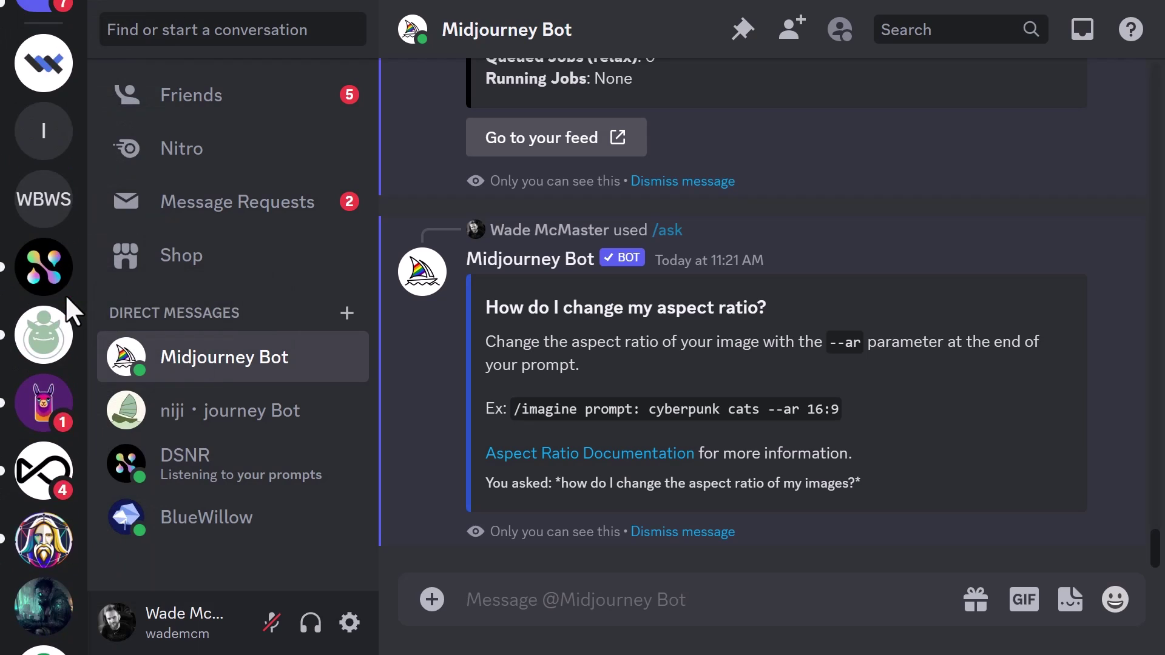
- Open the newbies-20 channel on the Midjourney server and go down to its recent messages
mouse_move(47, 456)
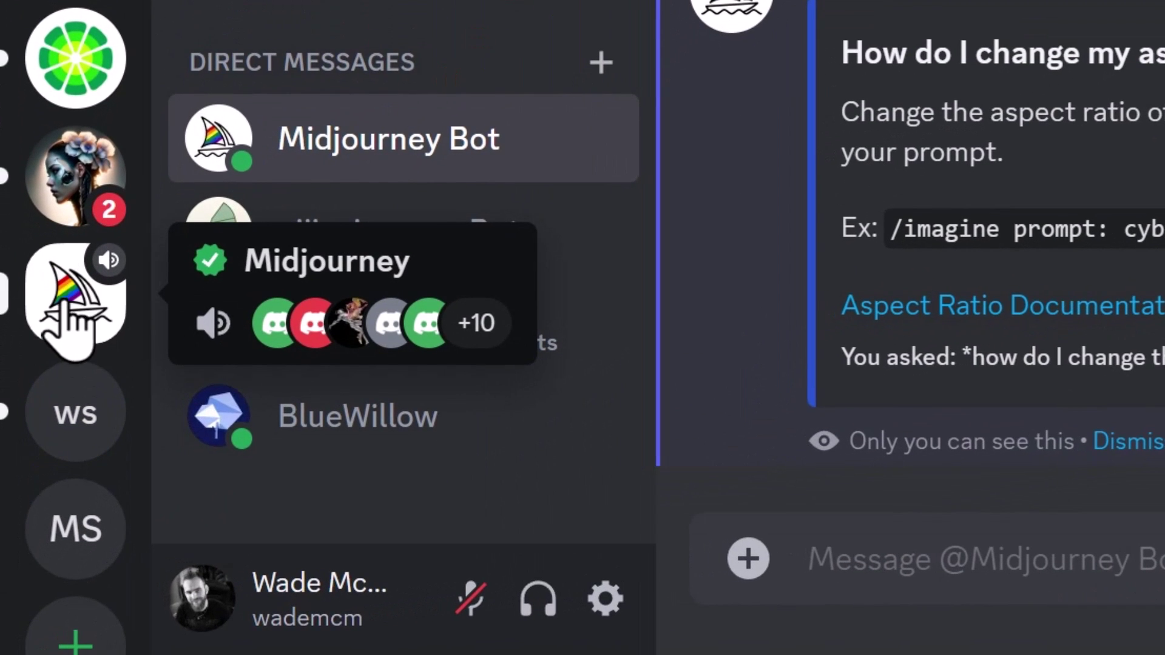
click(212, 267)
scroll(364, 237, down, 5)
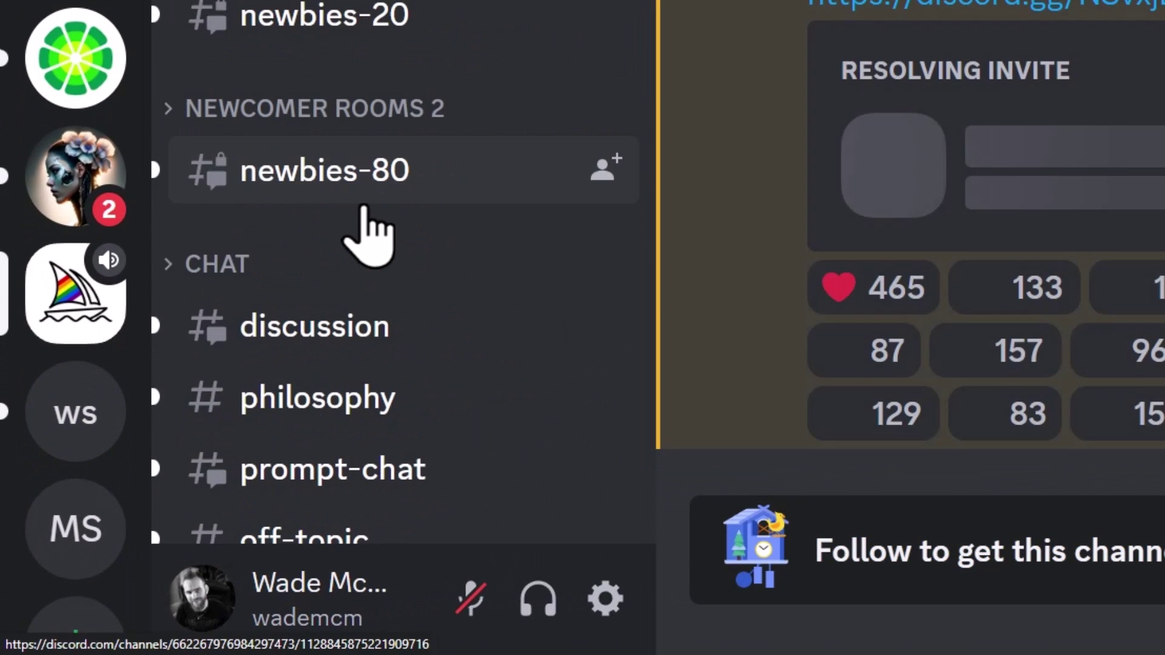
scroll(273, 130, up, 3)
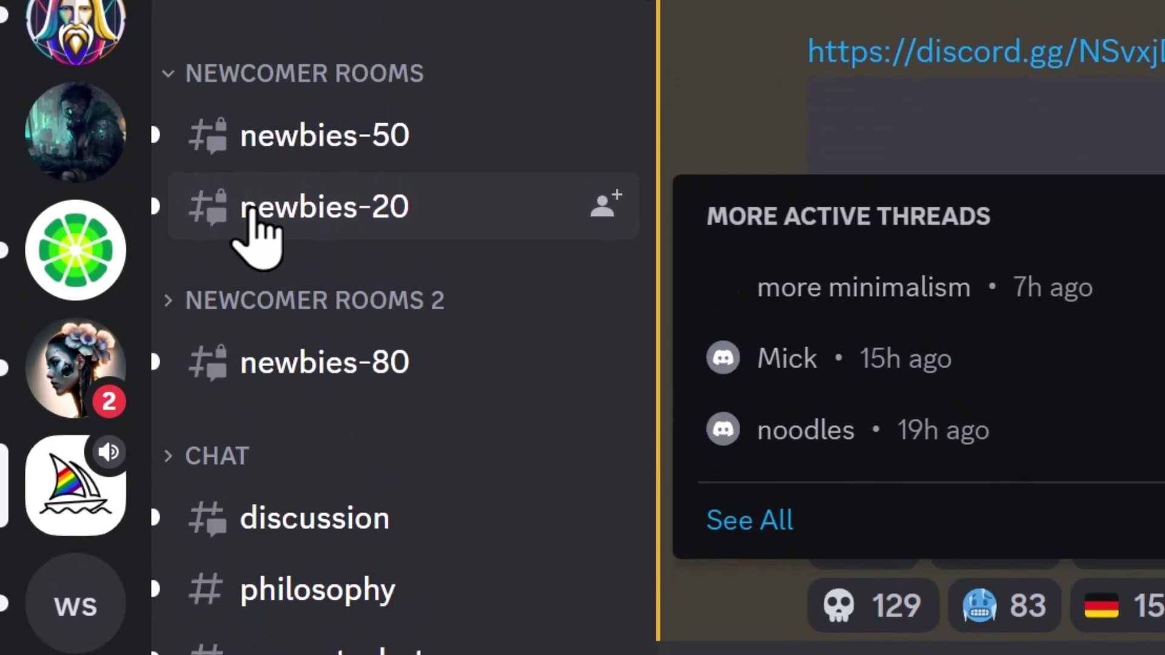
click(251, 210)
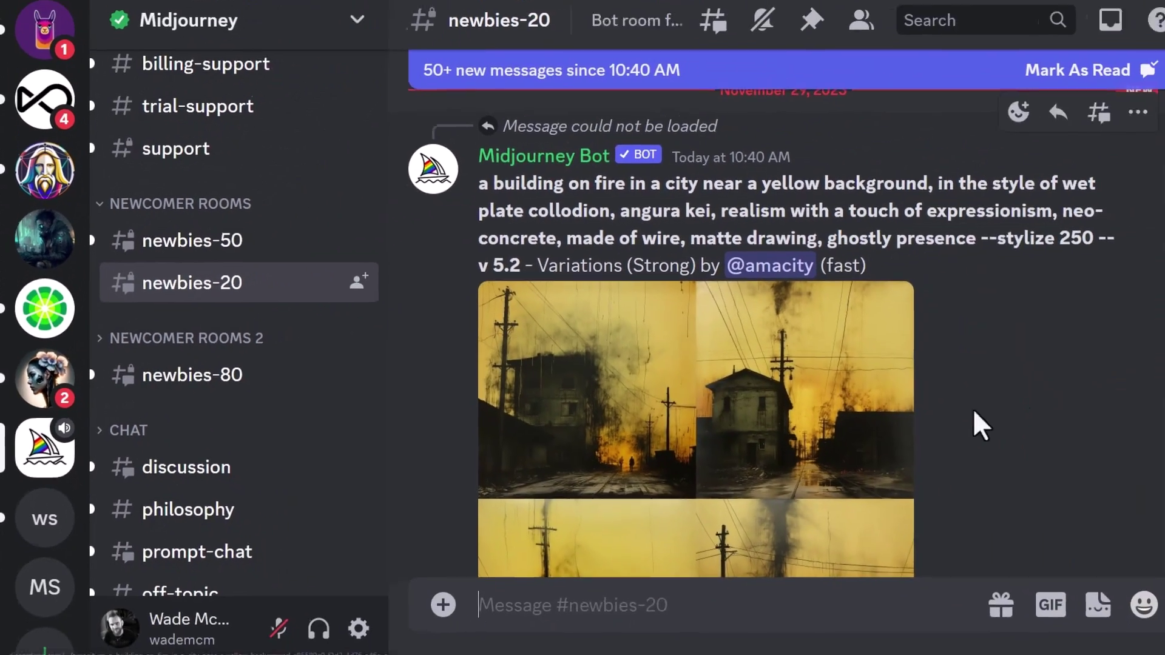
scroll(971, 364, down, 15)
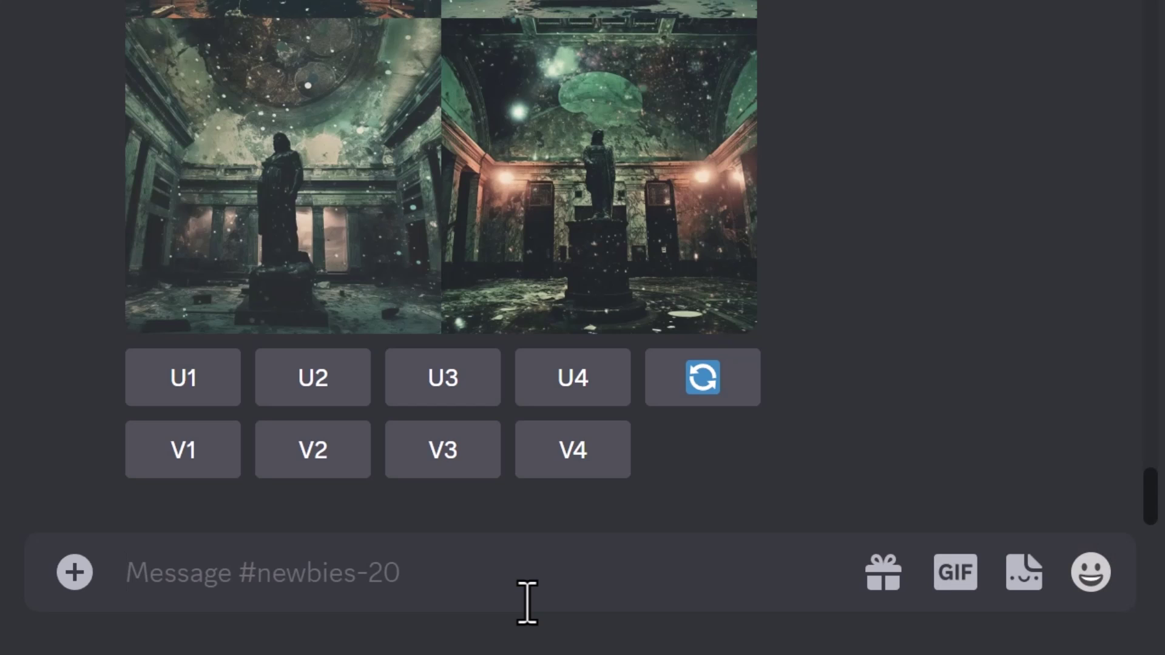
- Run /docs in newbies-20 and request the Niji documentation page
text(/docs)
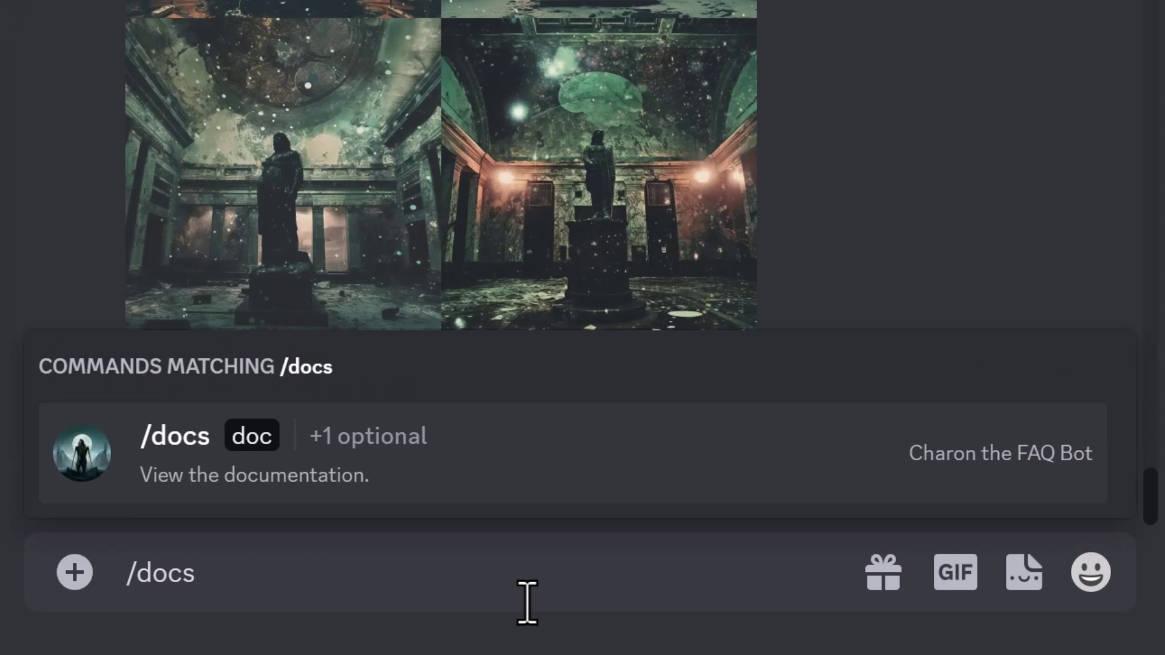
key(Return)
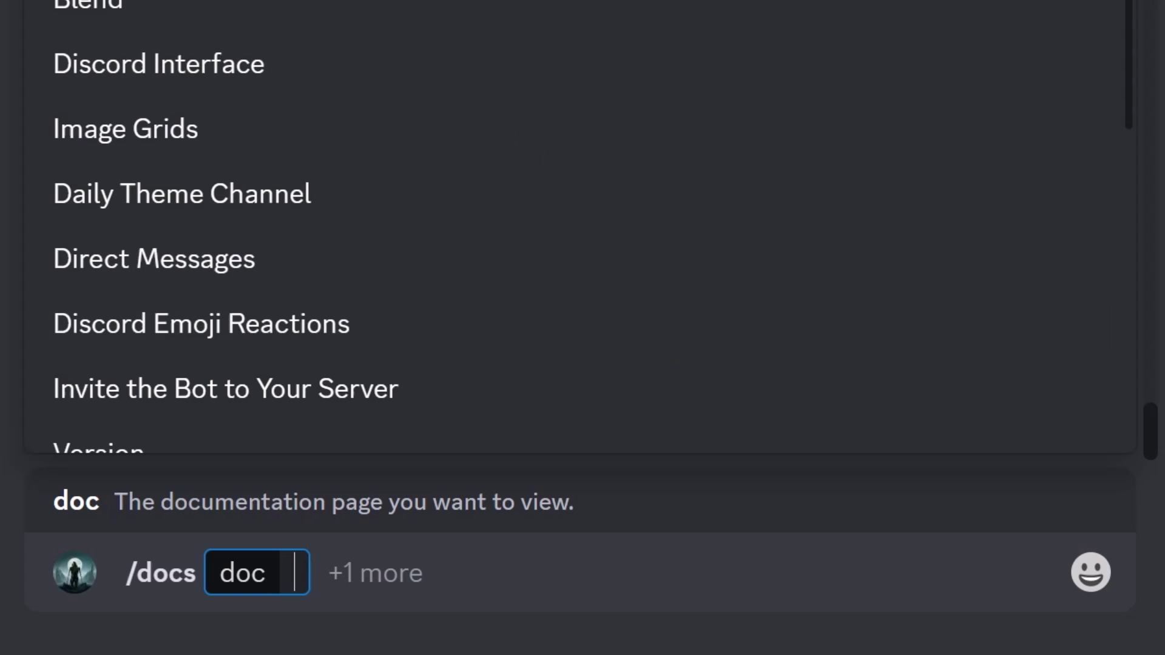
scroll(1137, 73, down, 8)
scroll(1132, 154, up, 1)
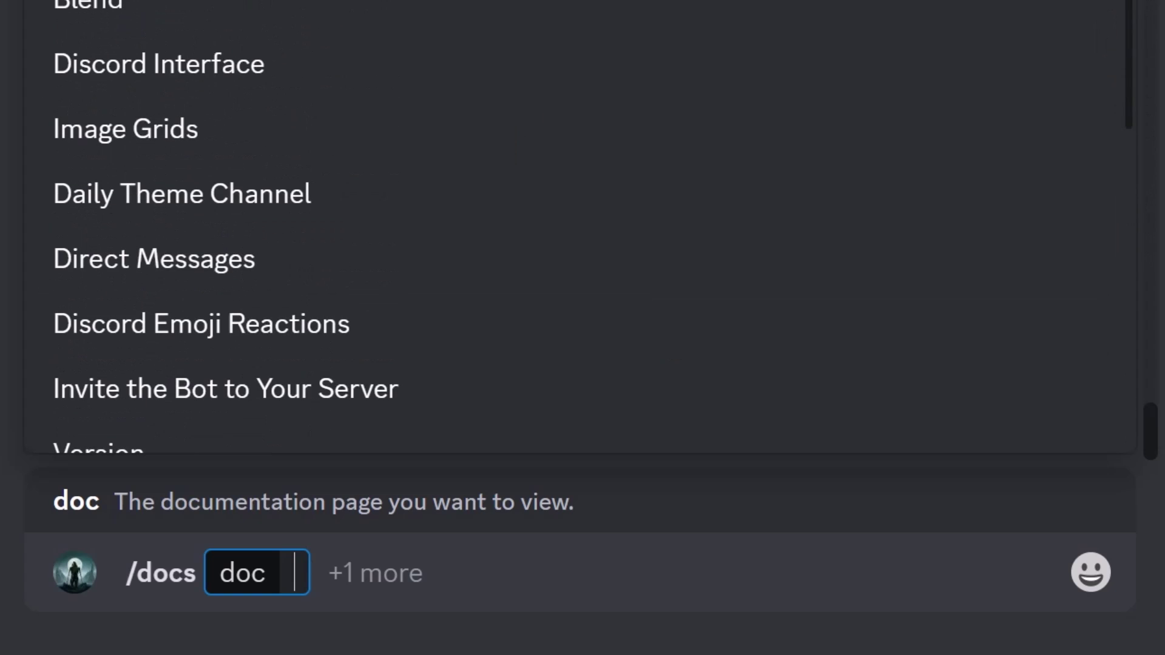
scroll(1087, 208, down, 8)
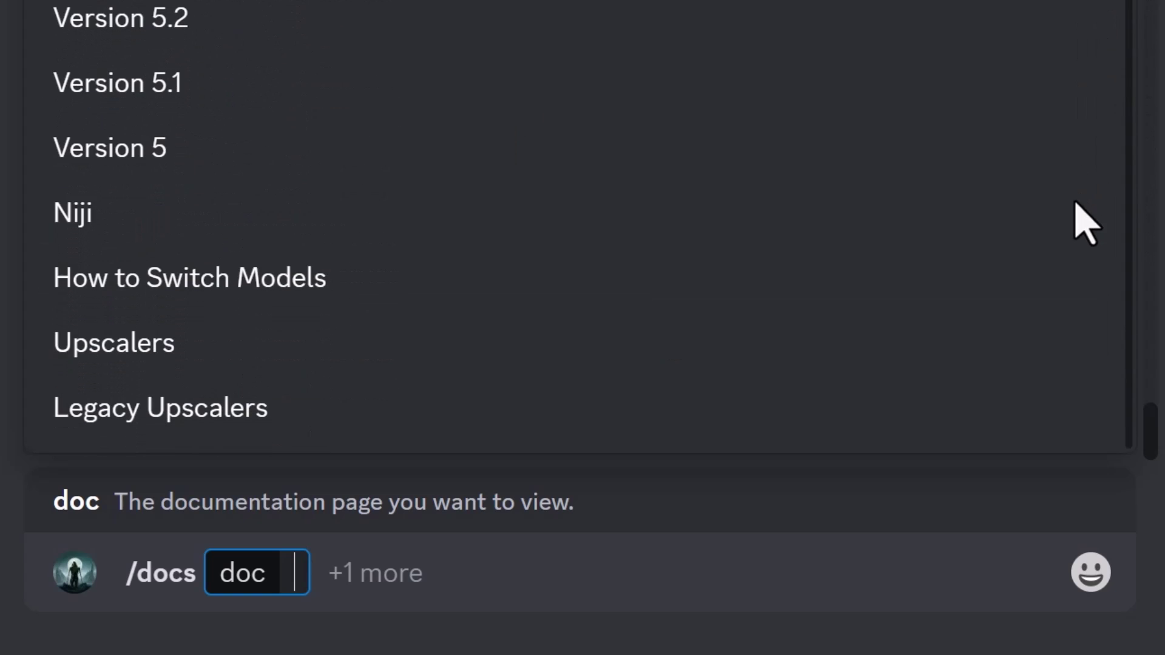
click(82, 231)
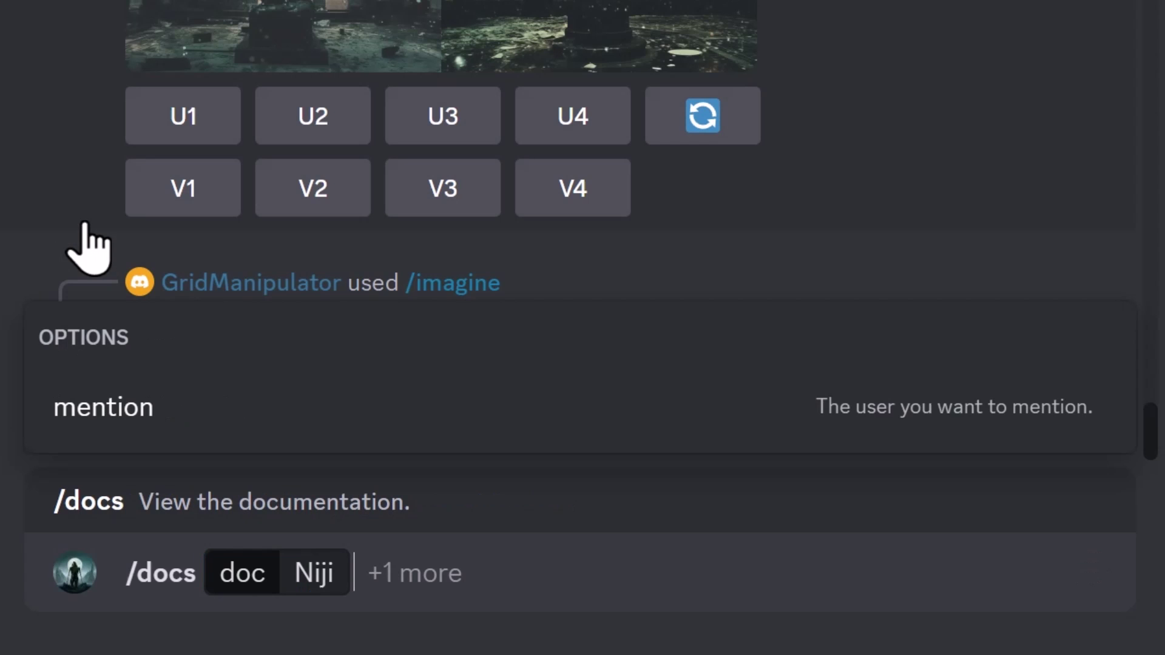
key(Return)
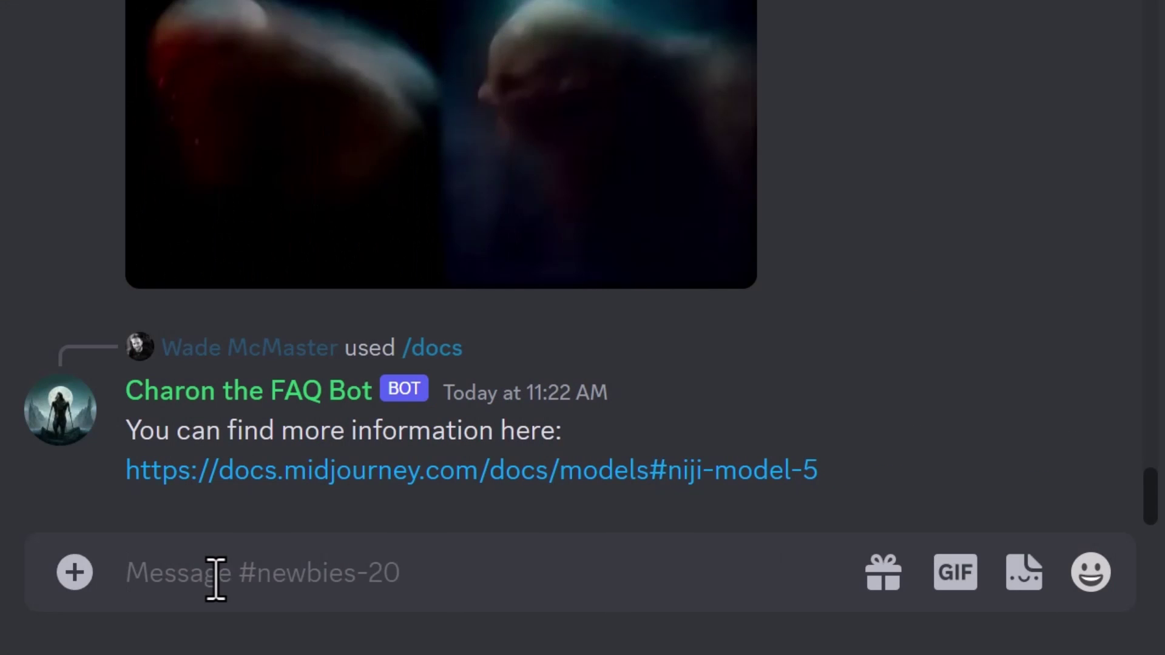
- Run /faq, look through the available threads and request the link to Midjourney Glossary
text(/faq)
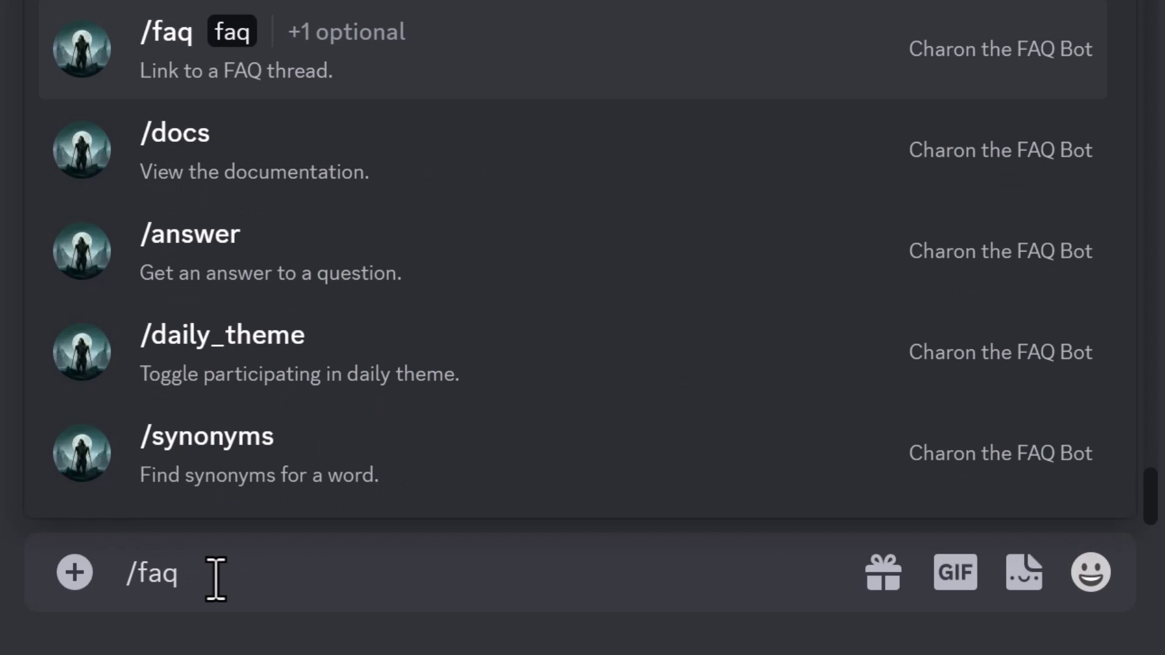
key(Return)
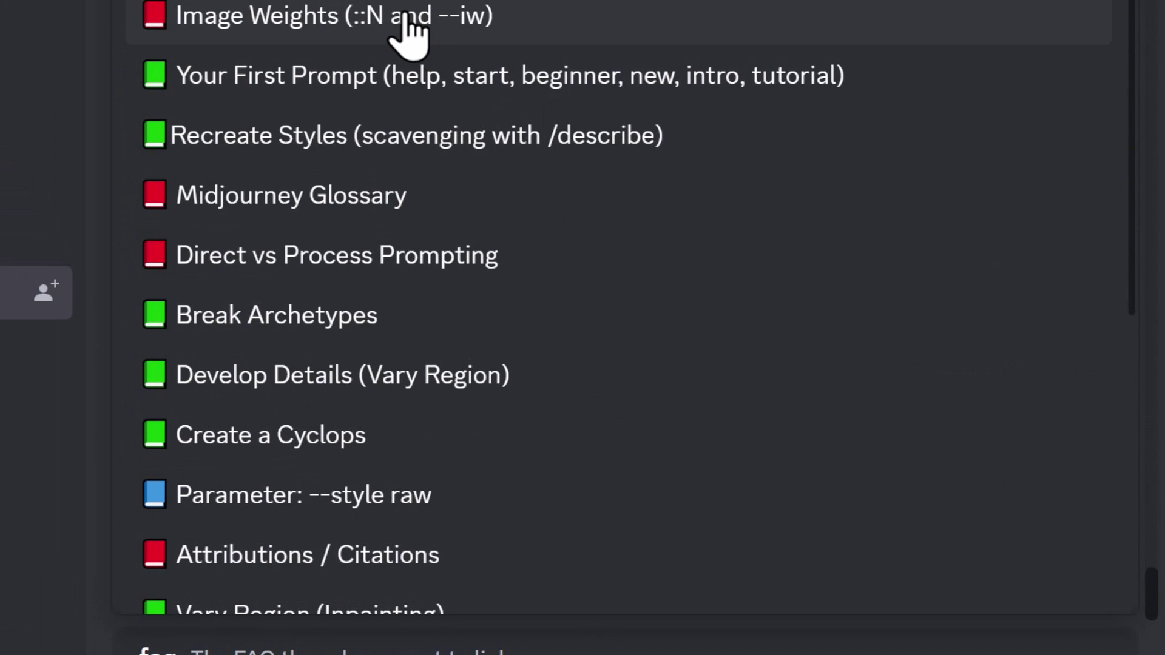
scroll(354, 417, down, 4)
scroll(443, 595, down, 3)
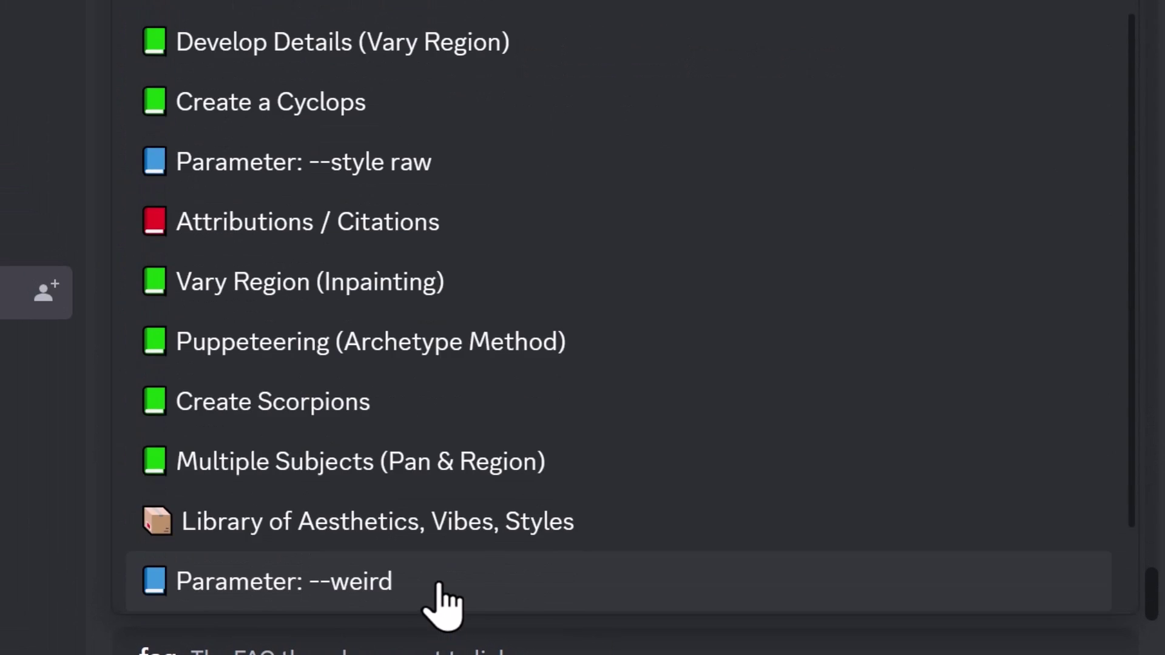
scroll(377, 299, up, 7)
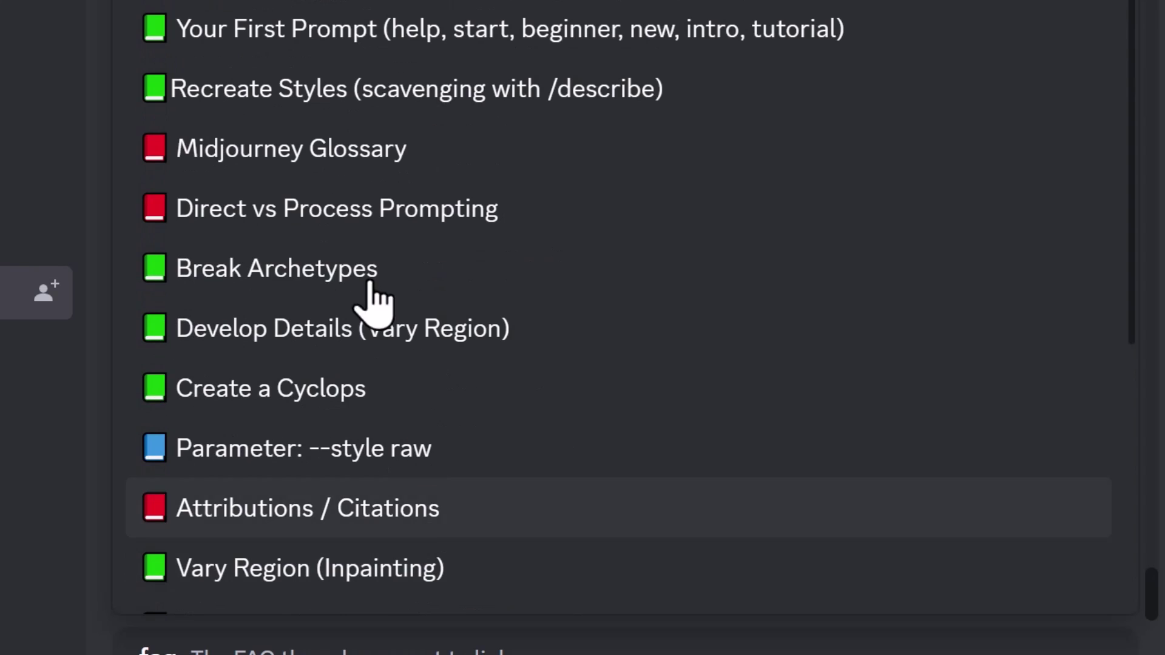
click(286, 152)
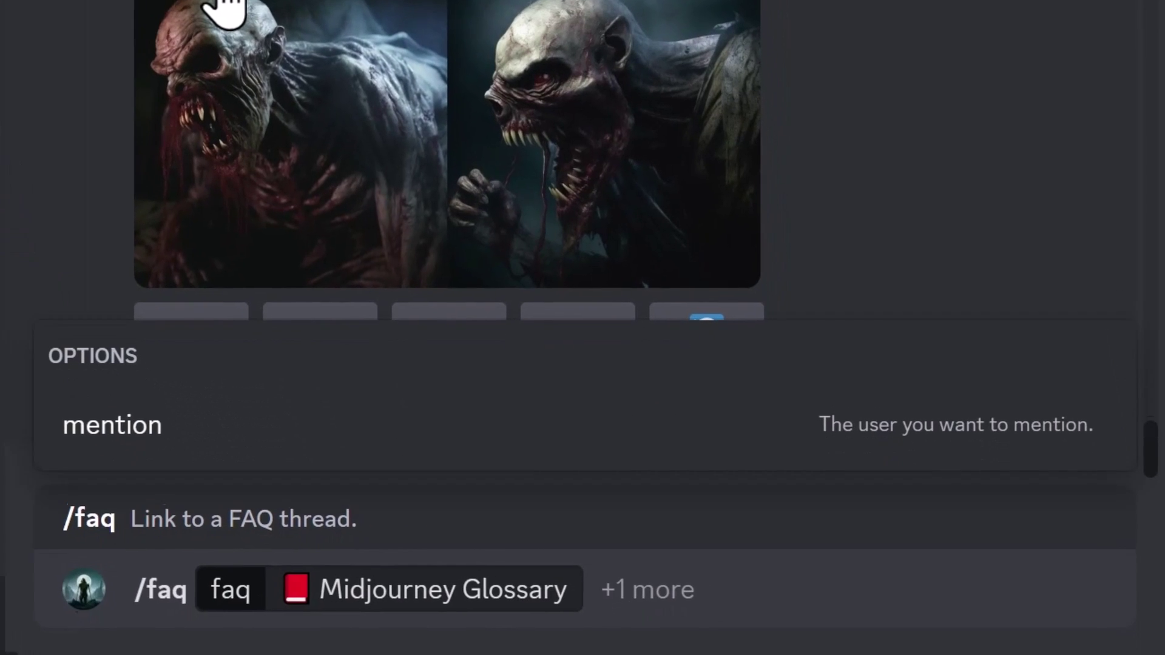
key(Return)
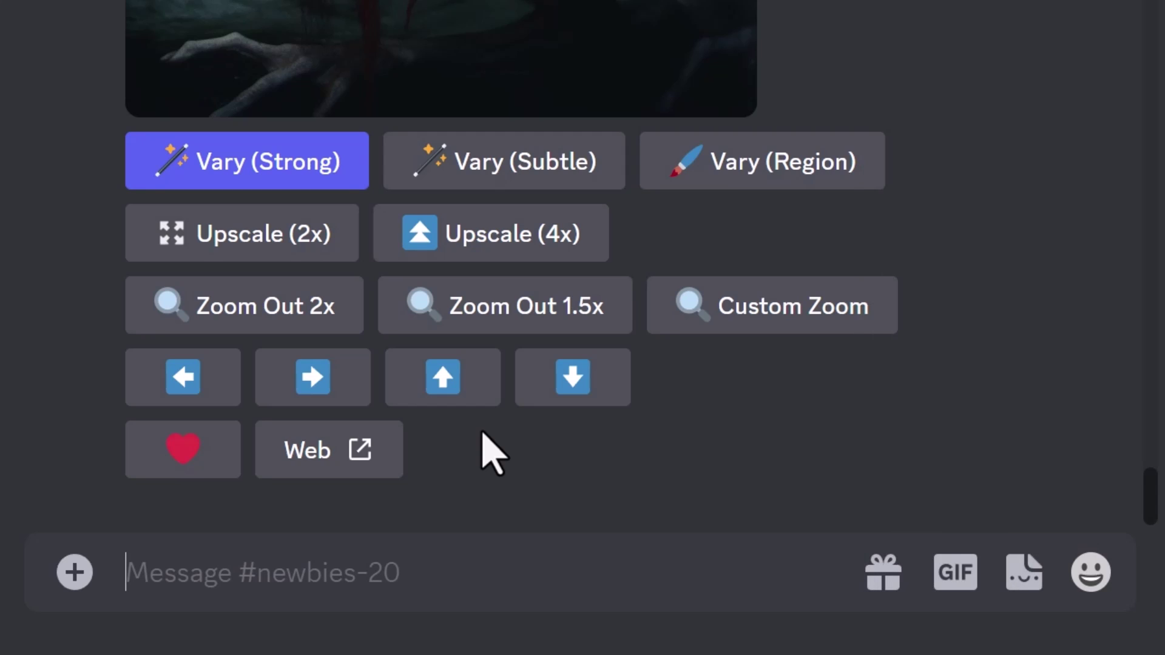
- Run /daily_theme with participate set to Yes to get pinged about new daily themes
text(/)
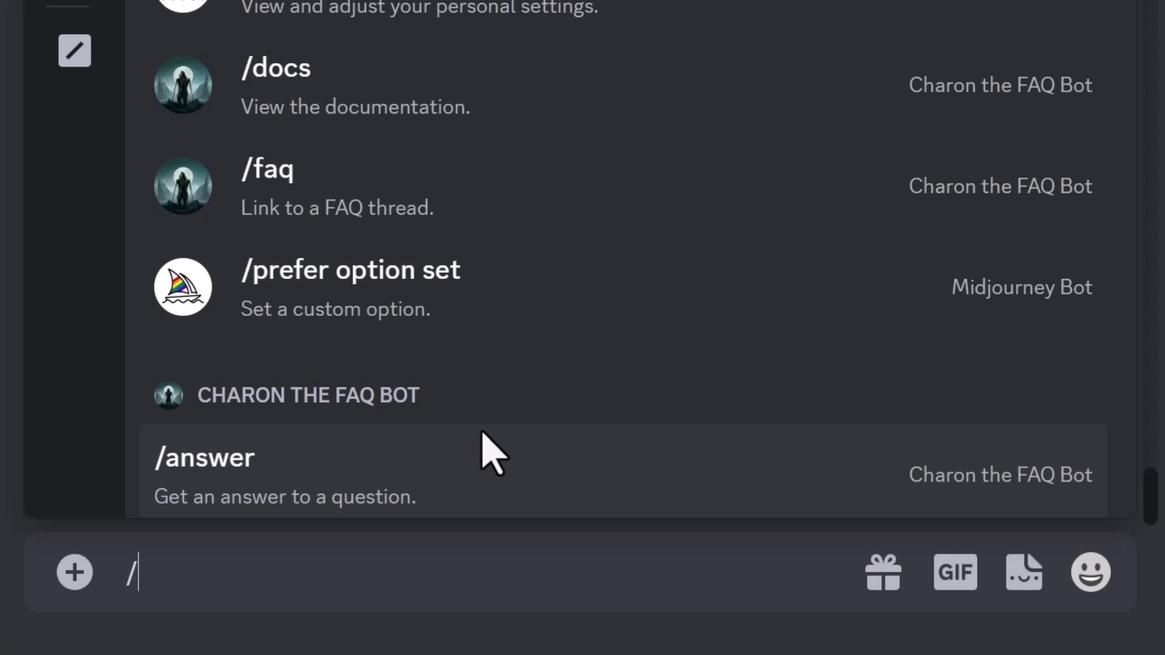
text(daily_theme)
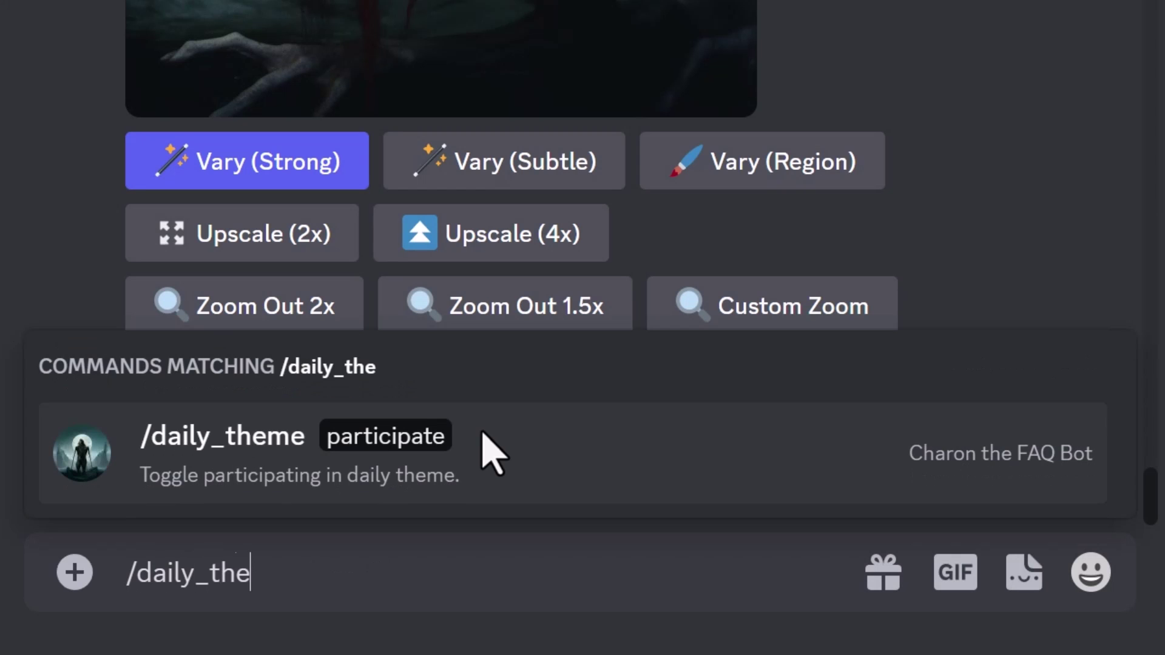
click(374, 454)
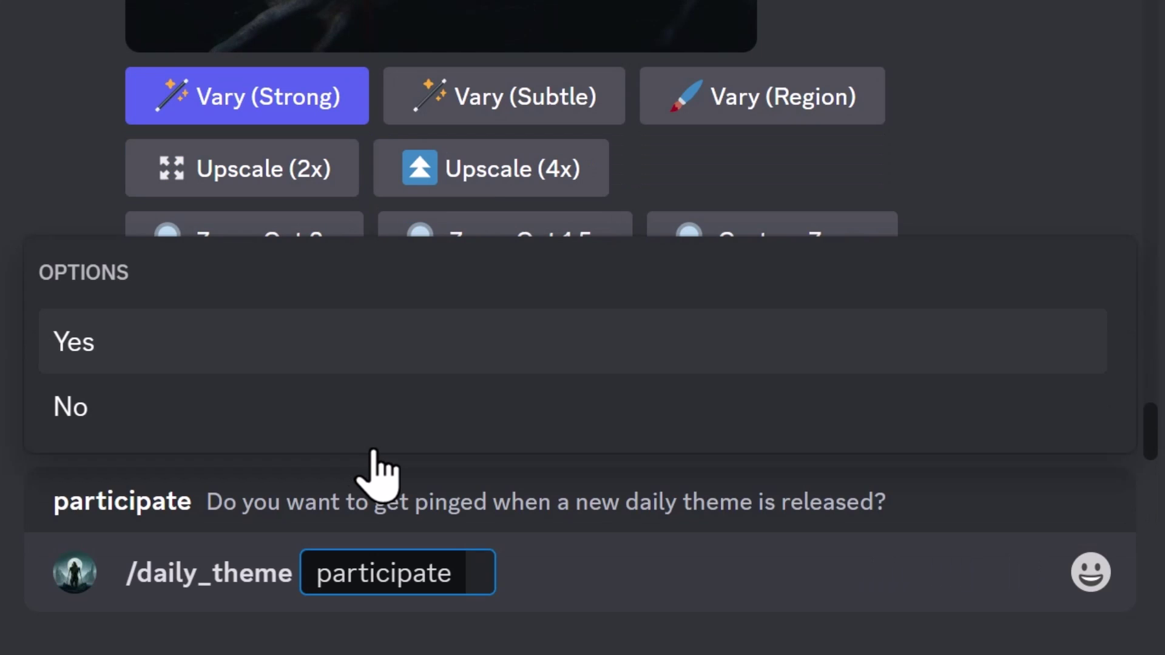
click(73, 343)
key(Return)
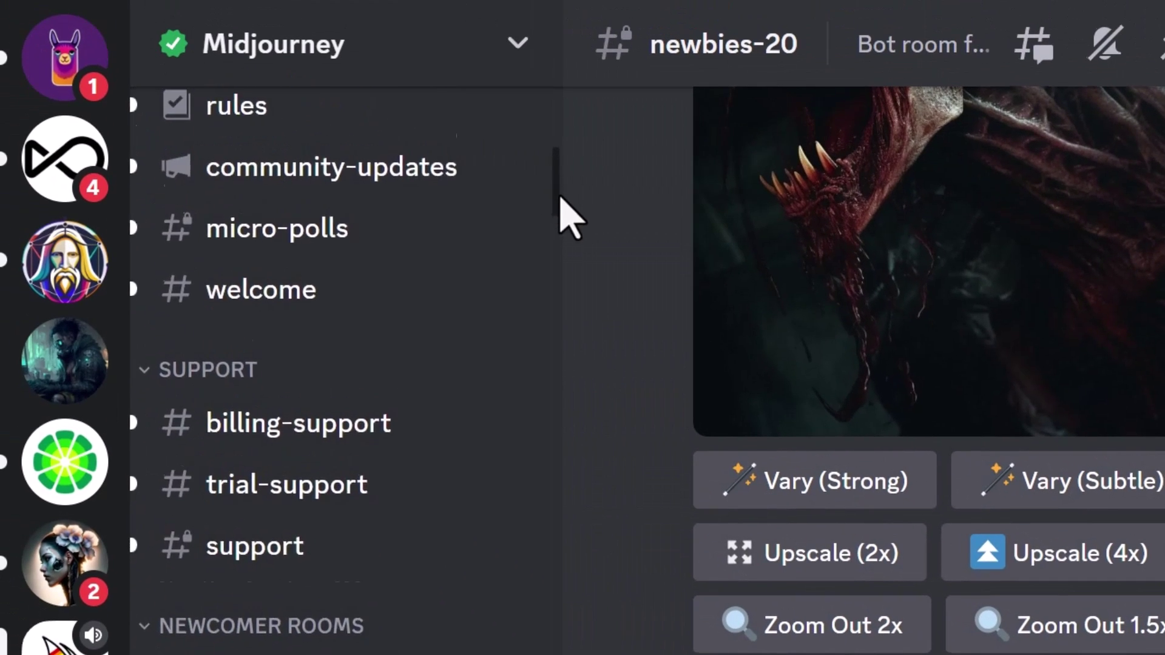
- Find the daily-theme channel under Themed Image Gen, open it and browse the posted images
scroll(559, 242, down, 10)
scroll(510, 327, down, 12)
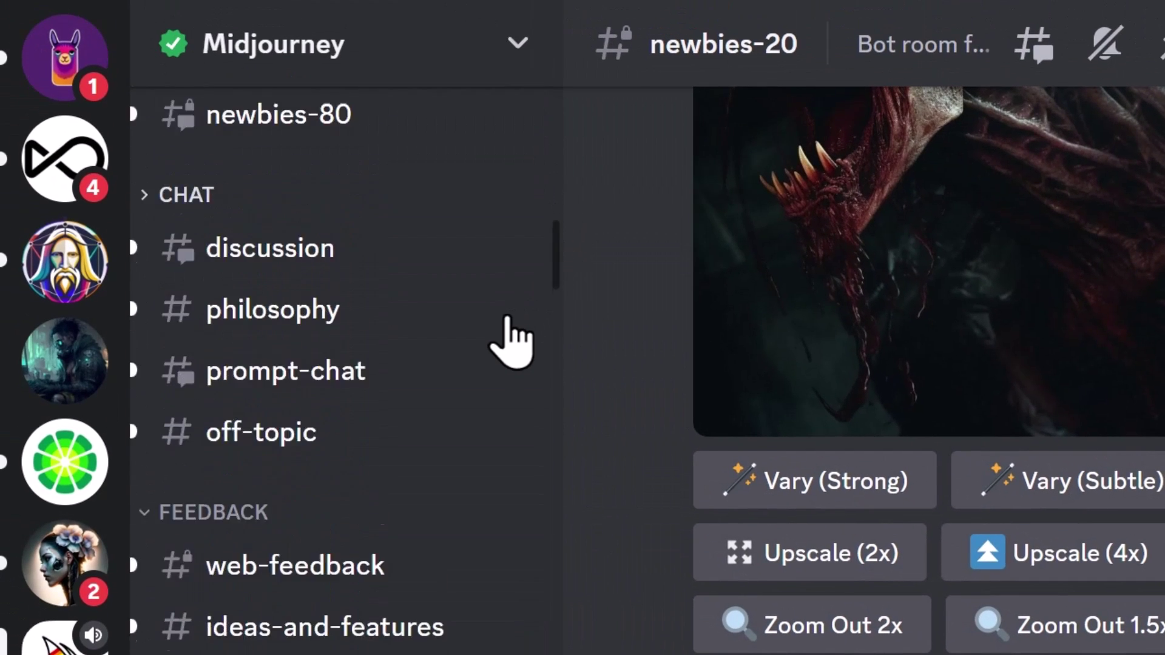
scroll(509, 325, down, 10)
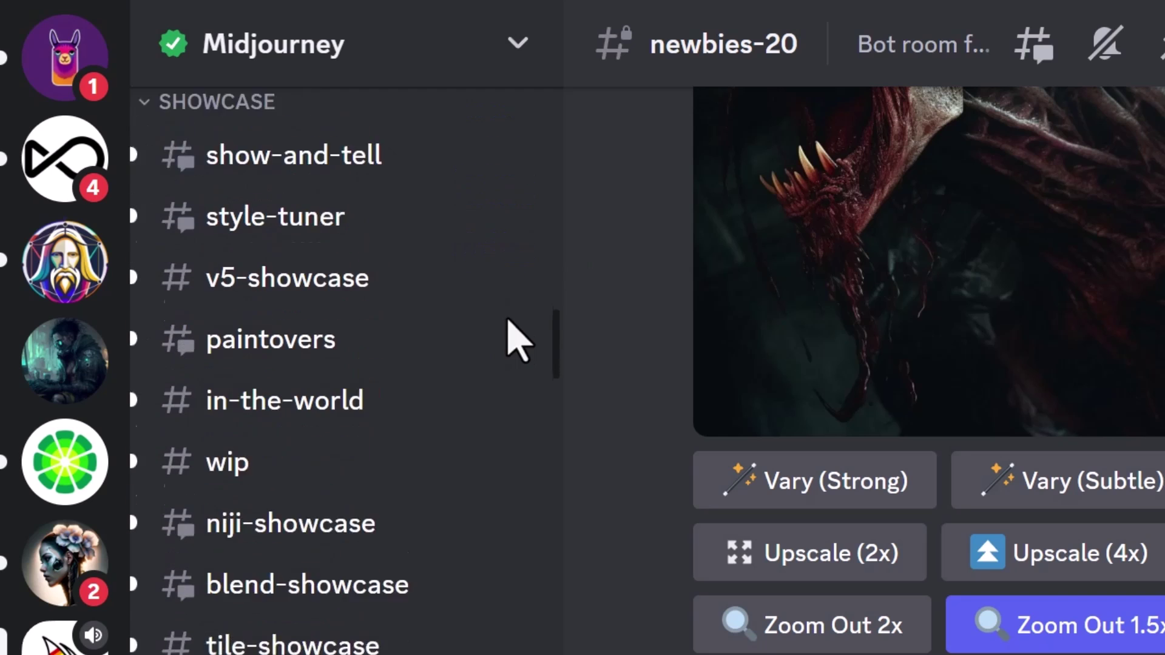
scroll(507, 324, down, 4)
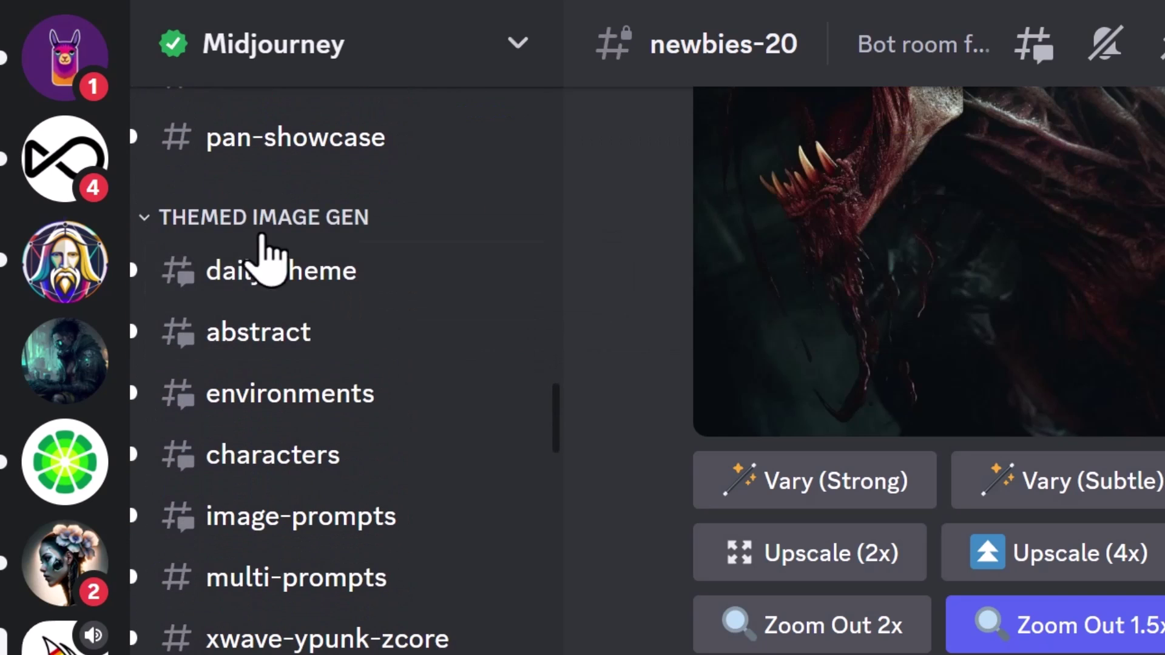
mouse_move(227, 279)
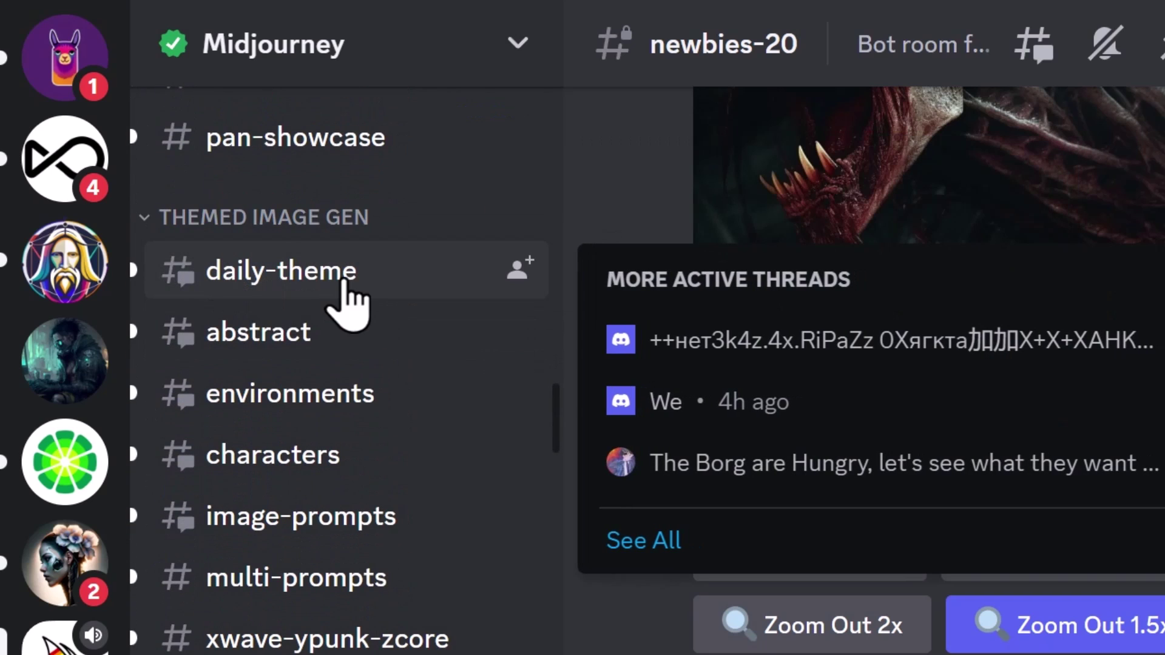
click(325, 286)
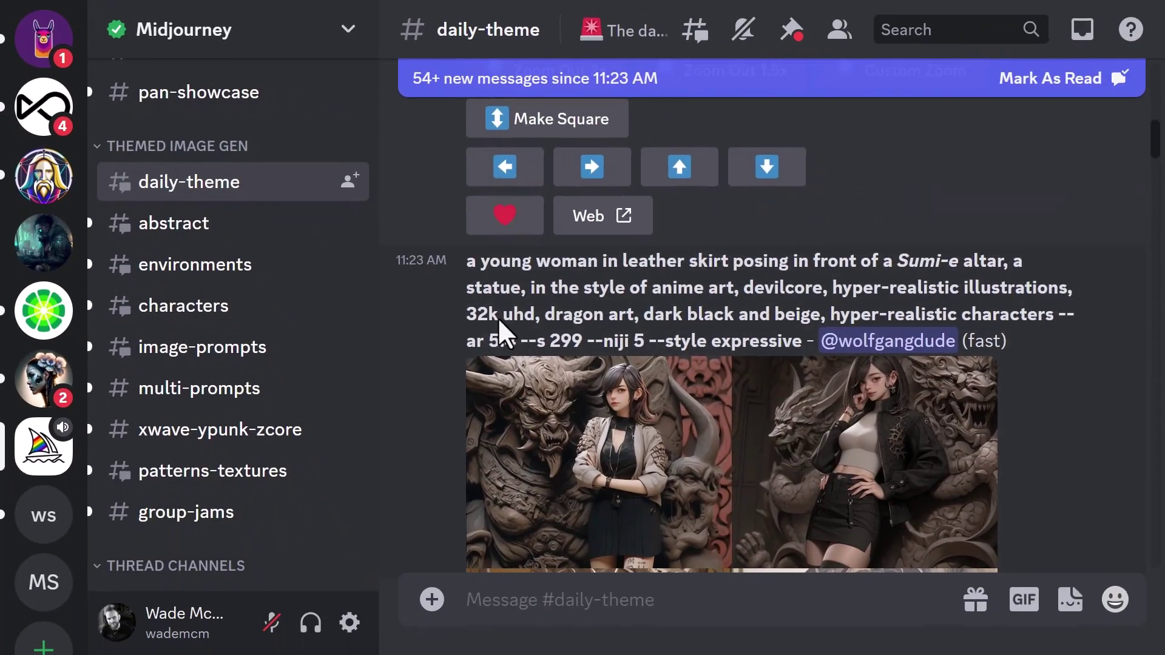
scroll(497, 318, down, 15)
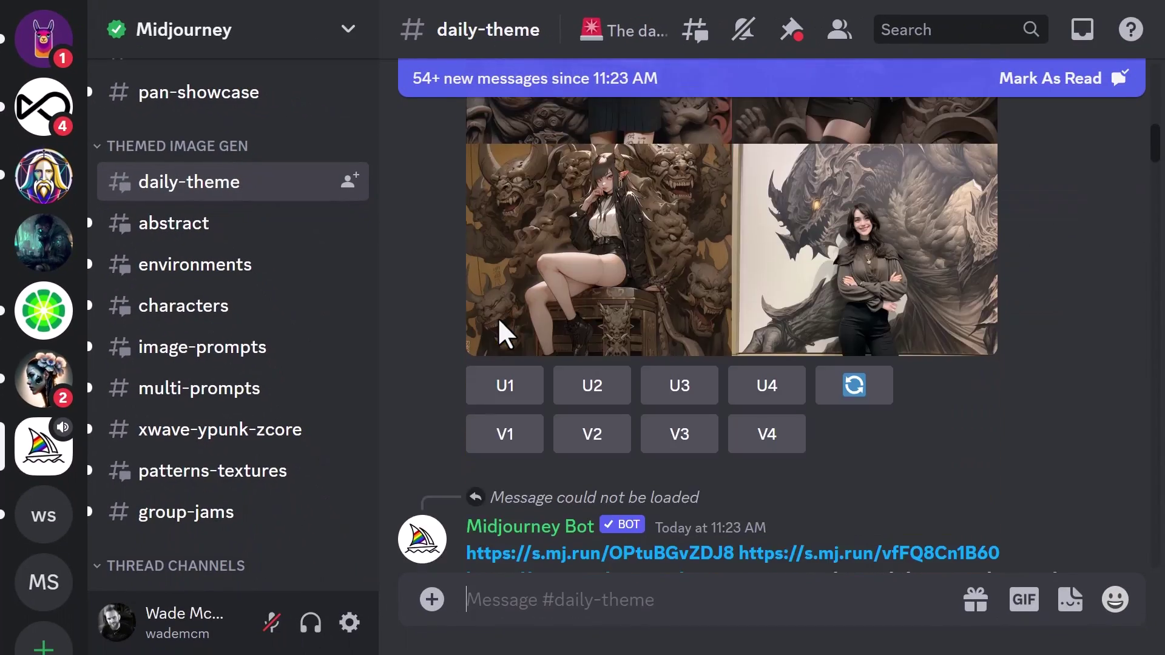
scroll(723, 321, up, 5)
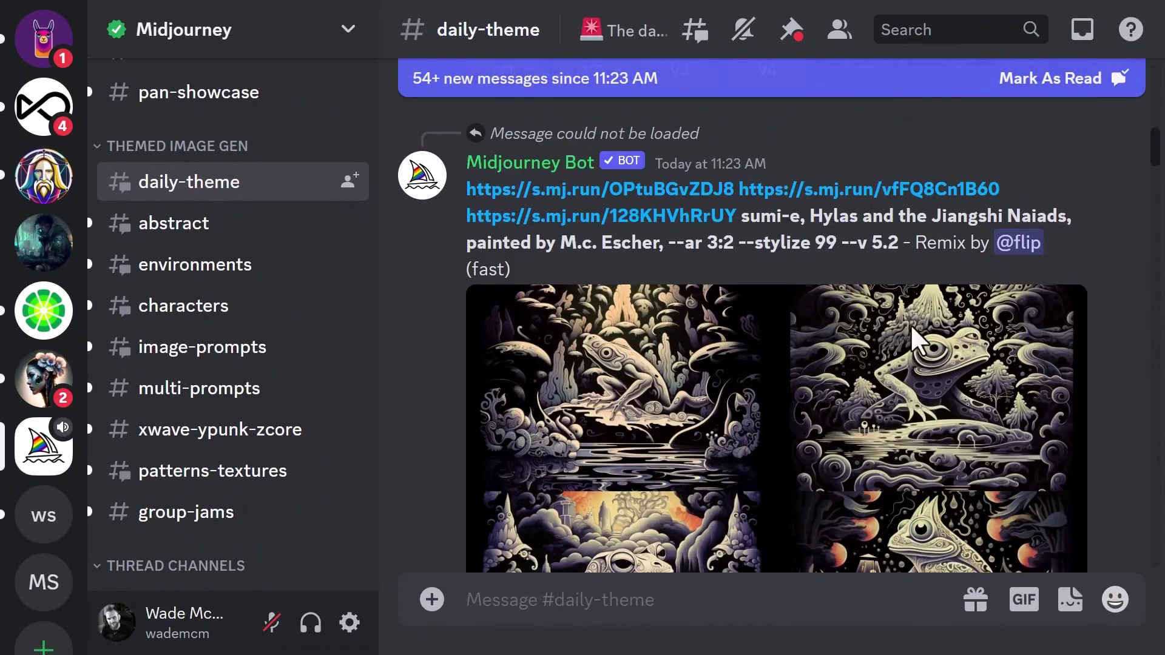